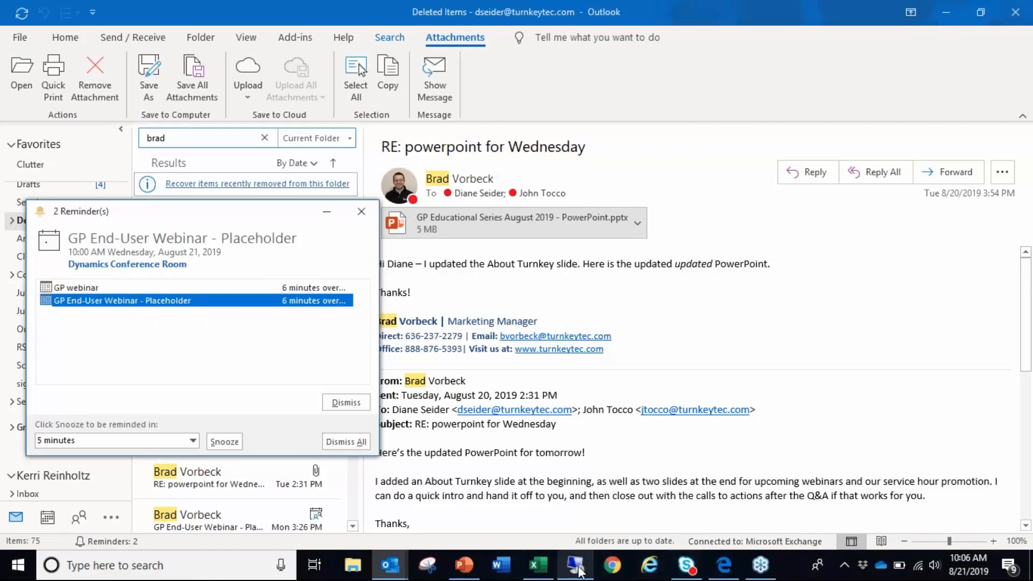
- Switch to the Microsoft Dynamics GP remote session and start a Reconcile to GL routine for the Payables Management module
click(575, 564)
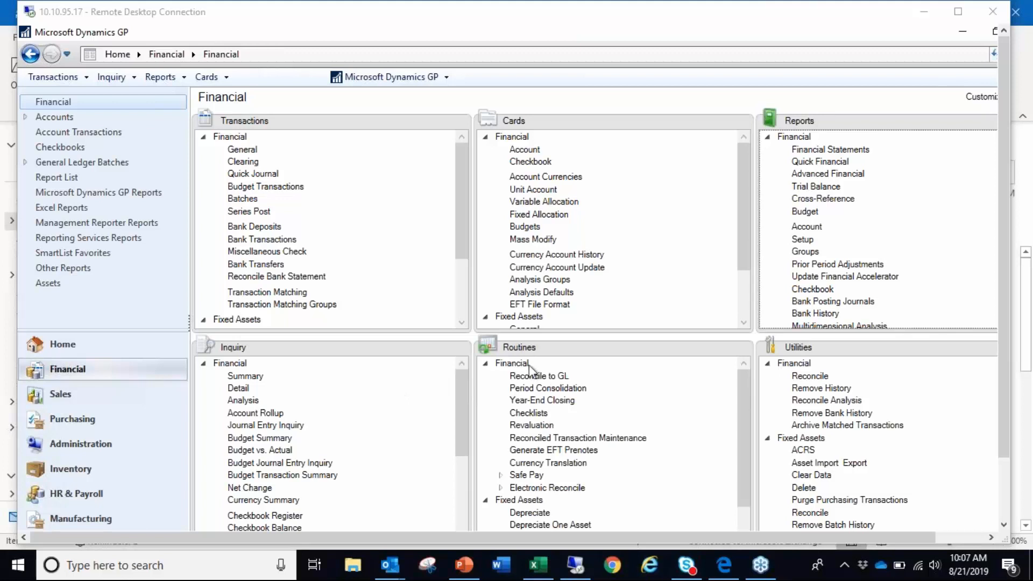
click(539, 376)
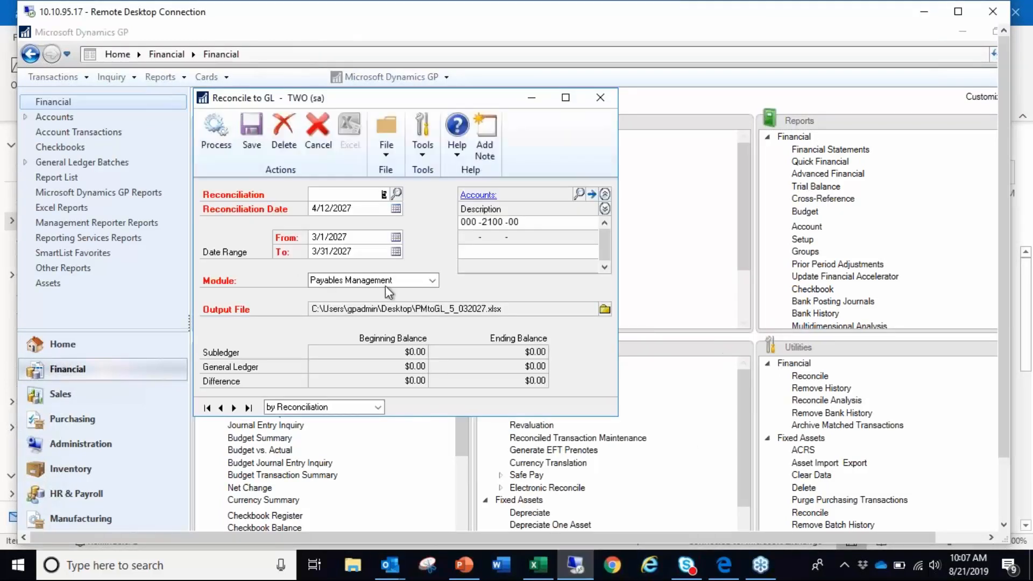
click(432, 279)
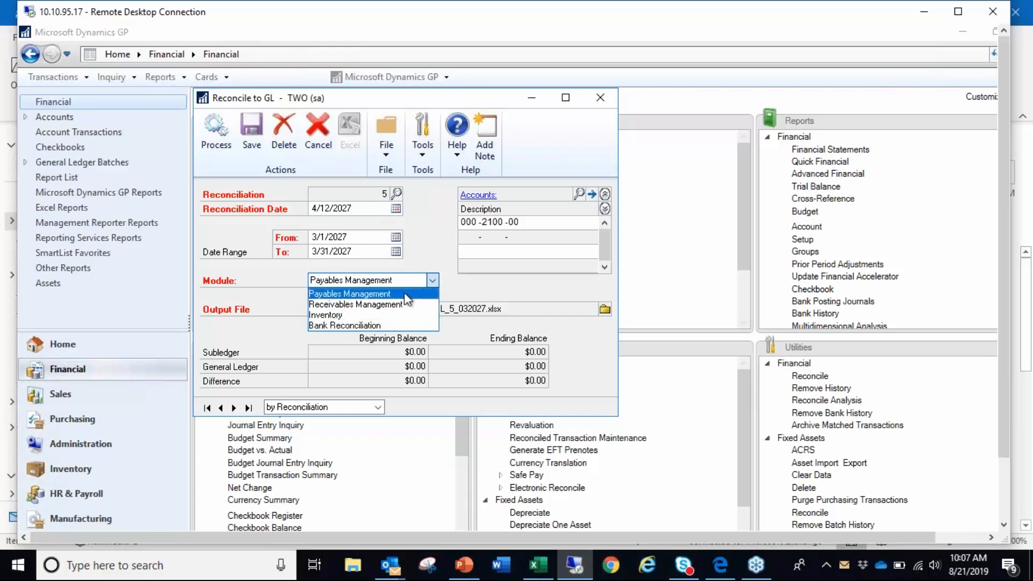
click(342, 299)
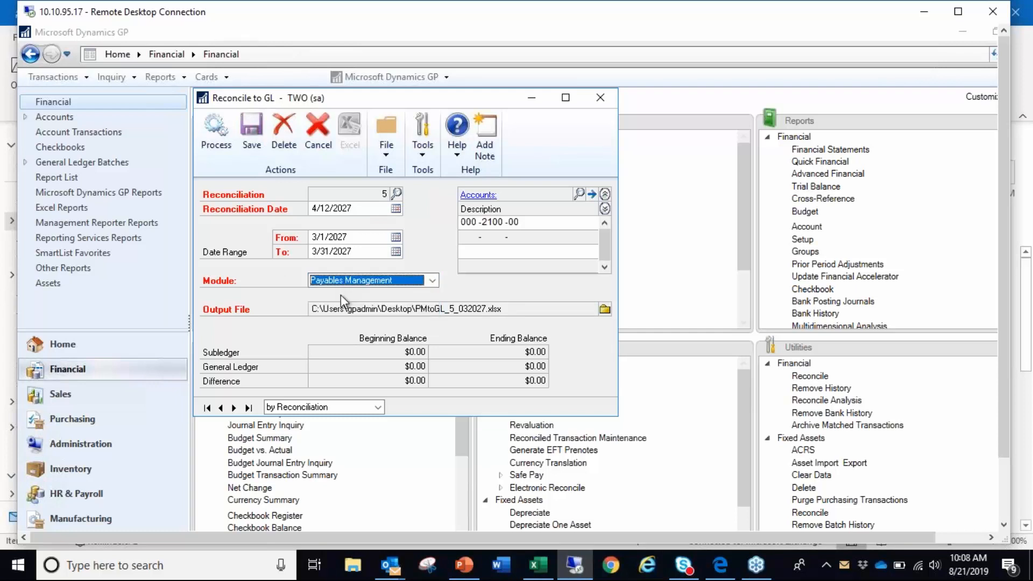
- Set the payables reconciliation date to 4/30/2027 and its date range from 4/1/2027 to 4/30/2027
click(393, 208)
click(396, 210)
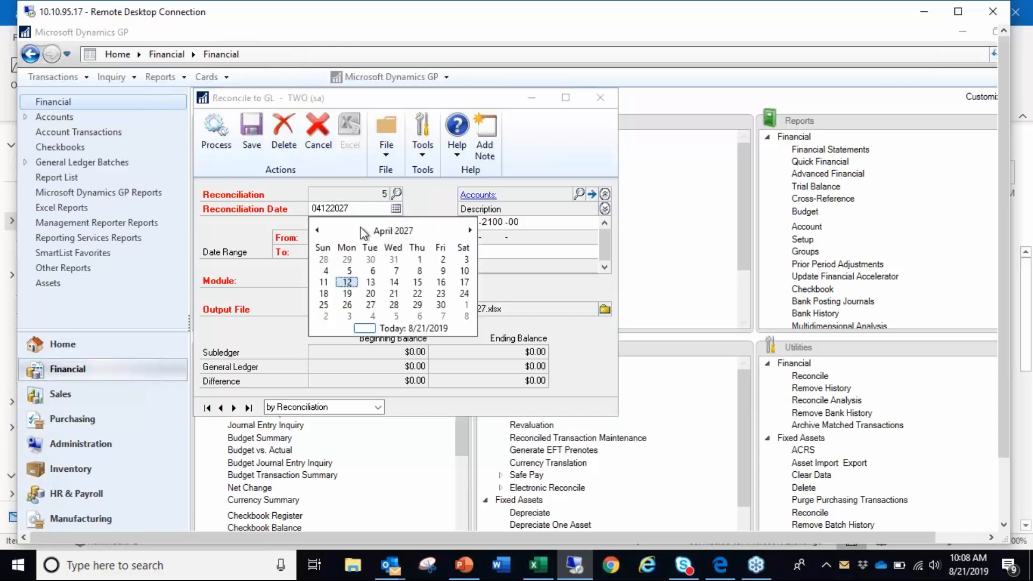
click(440, 305)
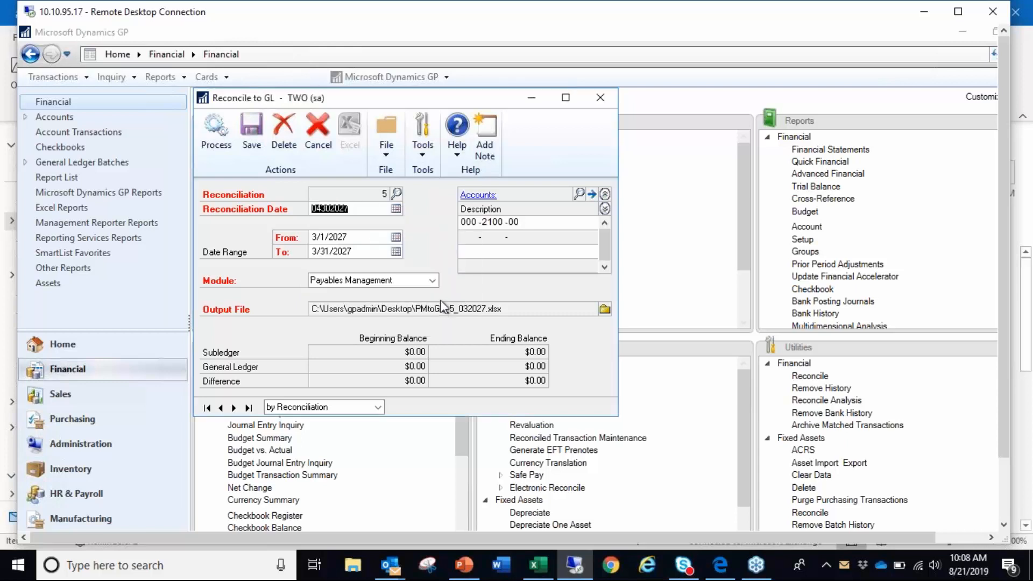
click(398, 238)
click(398, 237)
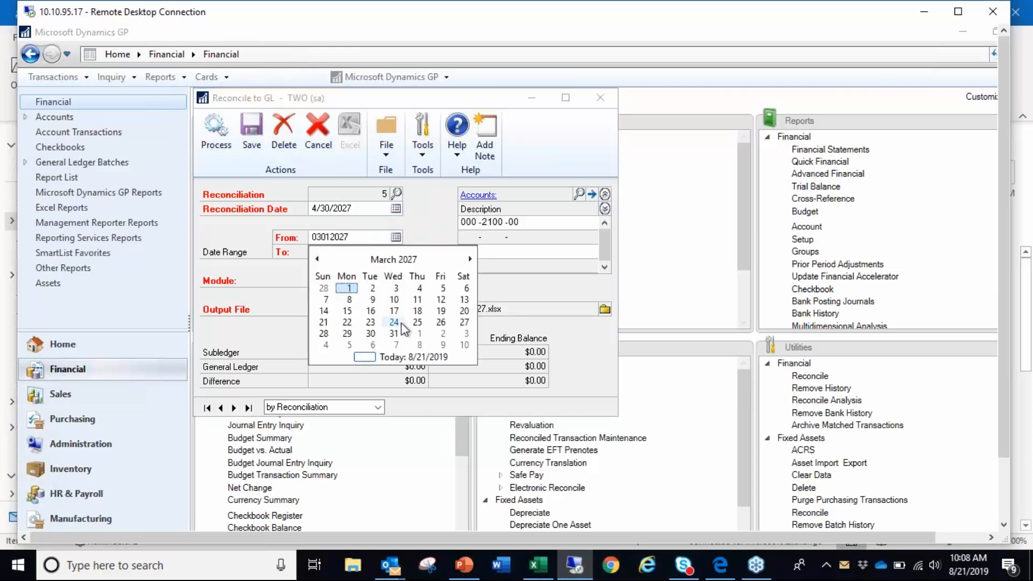
click(418, 333)
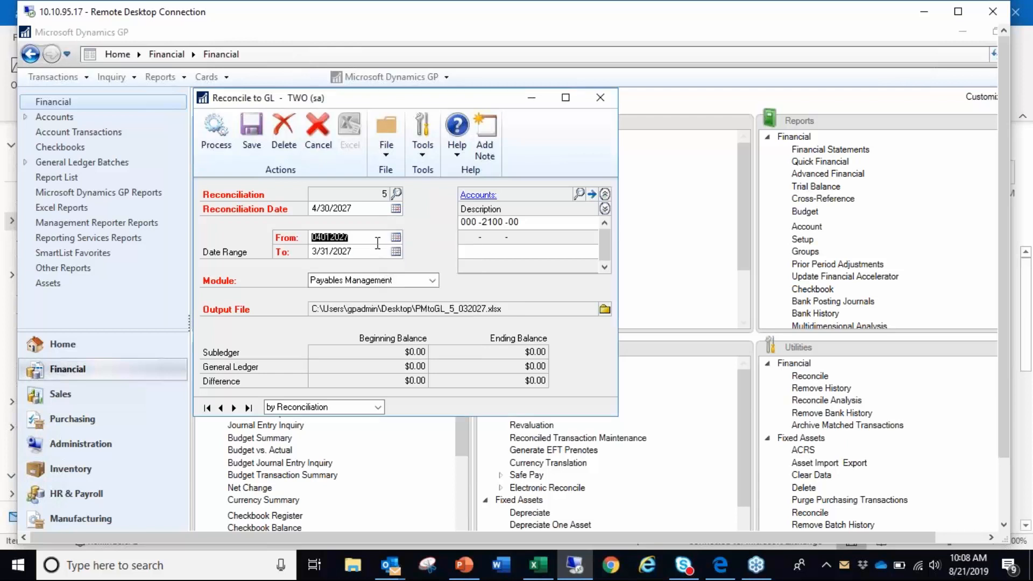
click(398, 252)
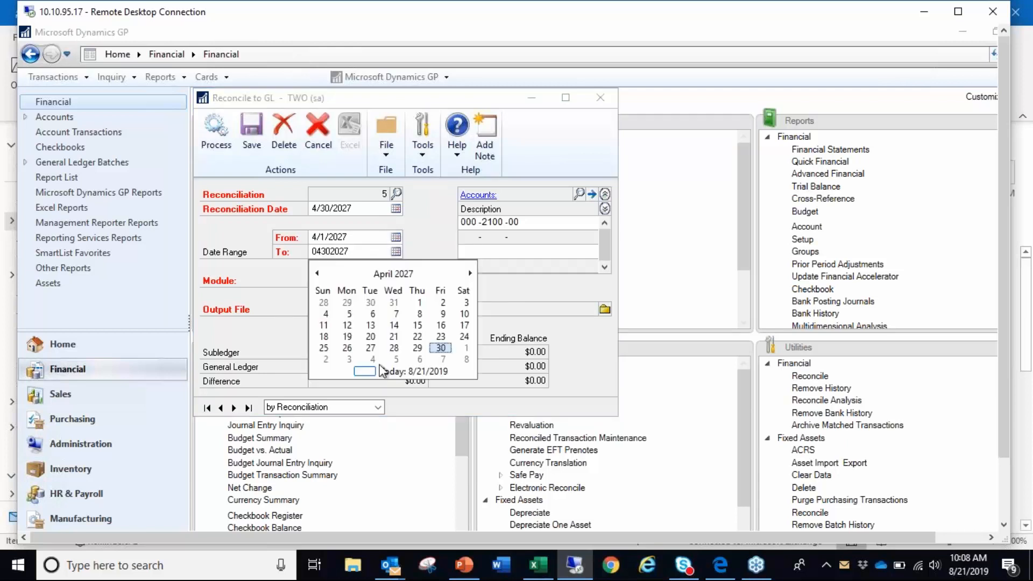
click(440, 348)
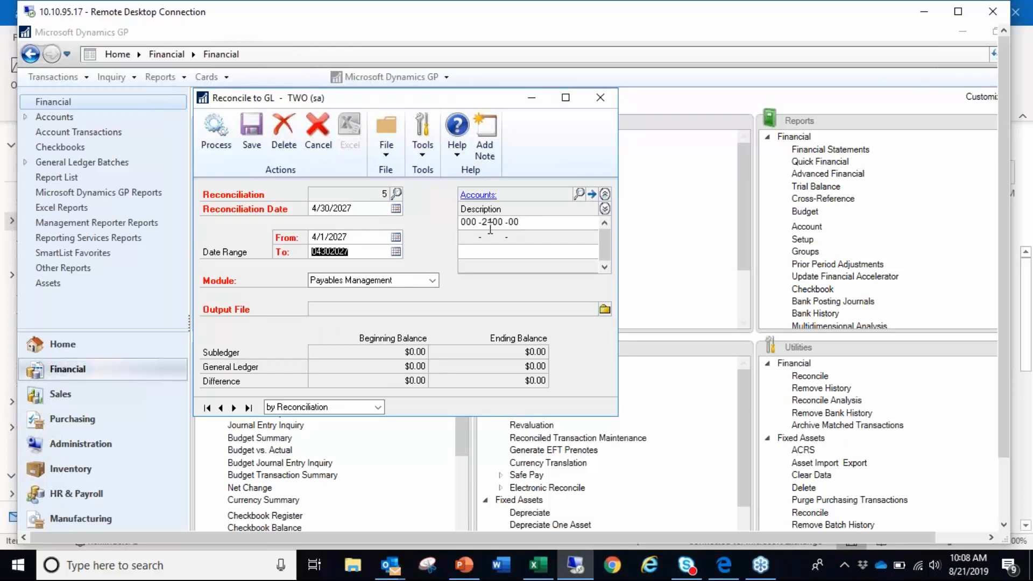
- Set the output file to PMtoGL_5_042027 on the Desktop and process the payables reconciliation
click(466, 237)
click(605, 309)
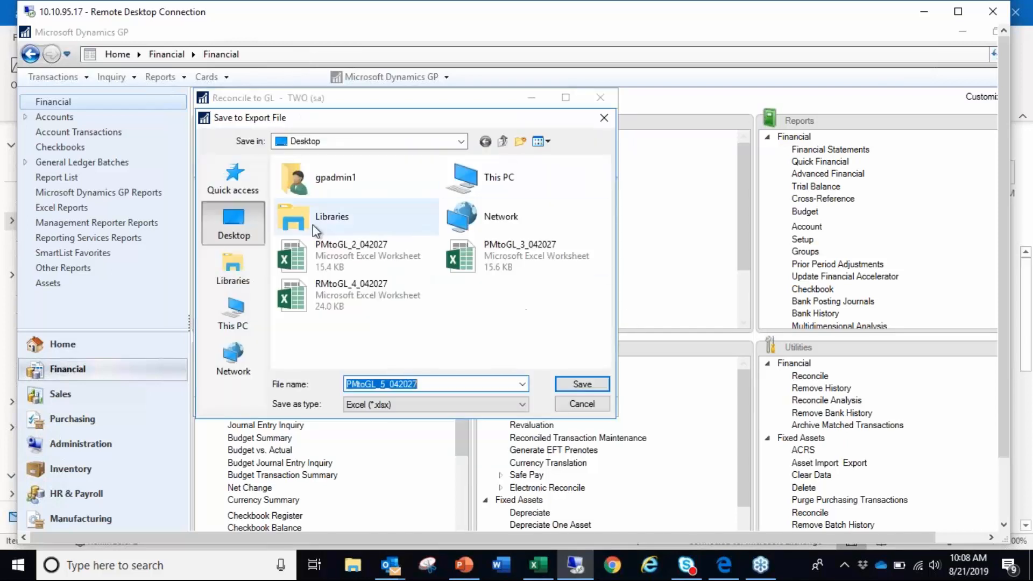
click(582, 382)
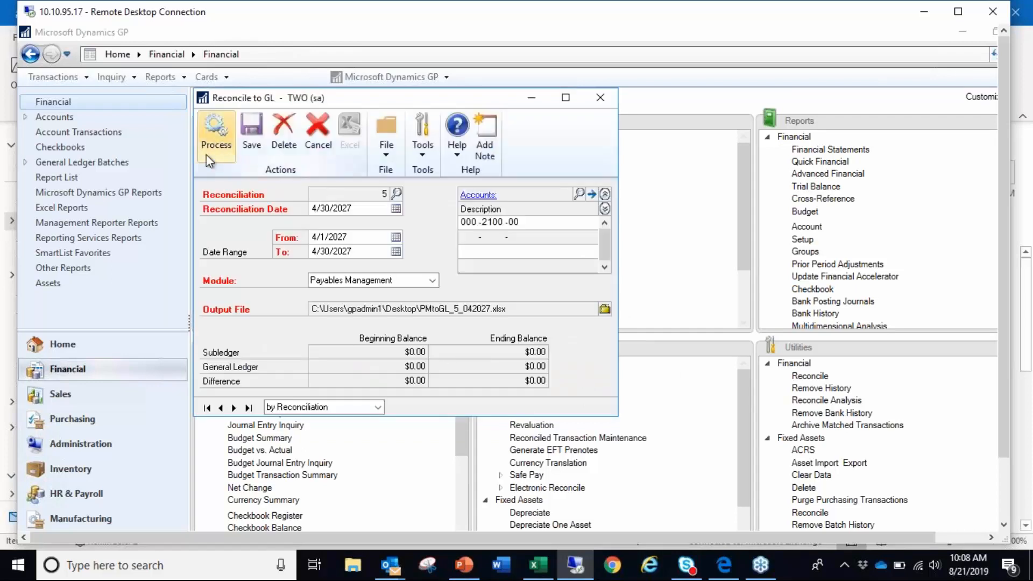
click(216, 142)
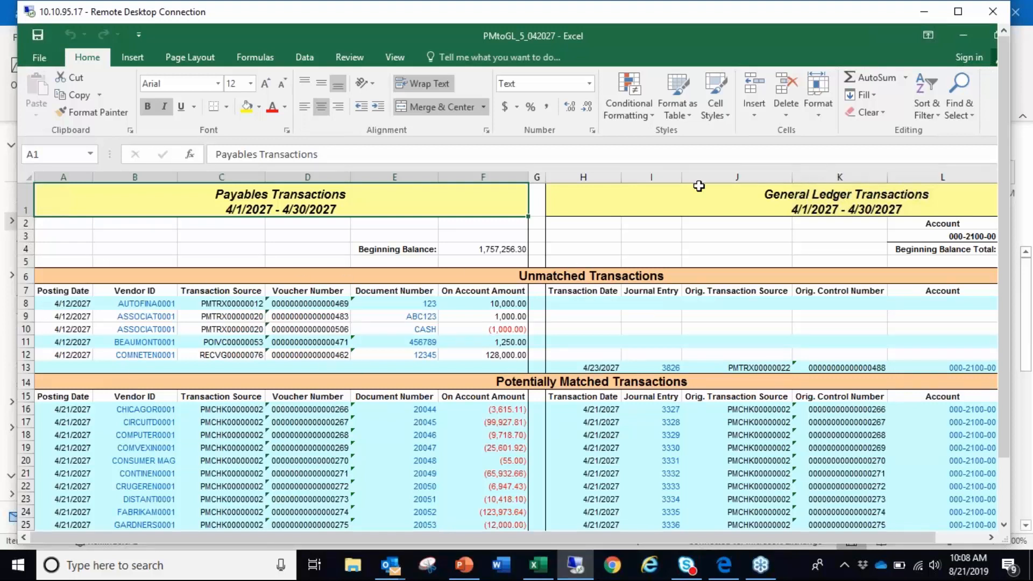
- Maximize the remote session and open unmatched journal entry 3826 from the General Ledger Transactions side, allowing the hyperlink
click(960, 11)
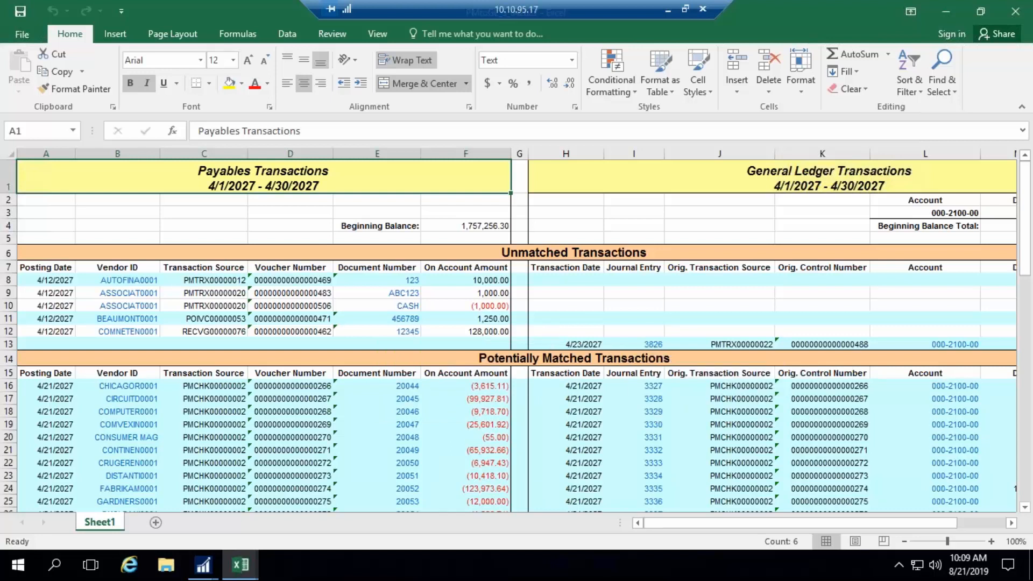
mouse_move(679, 523)
mouse_down()
mouse_move(699, 526)
mouse_move(679, 527)
mouse_up()
drag(751, 524, 799, 525)
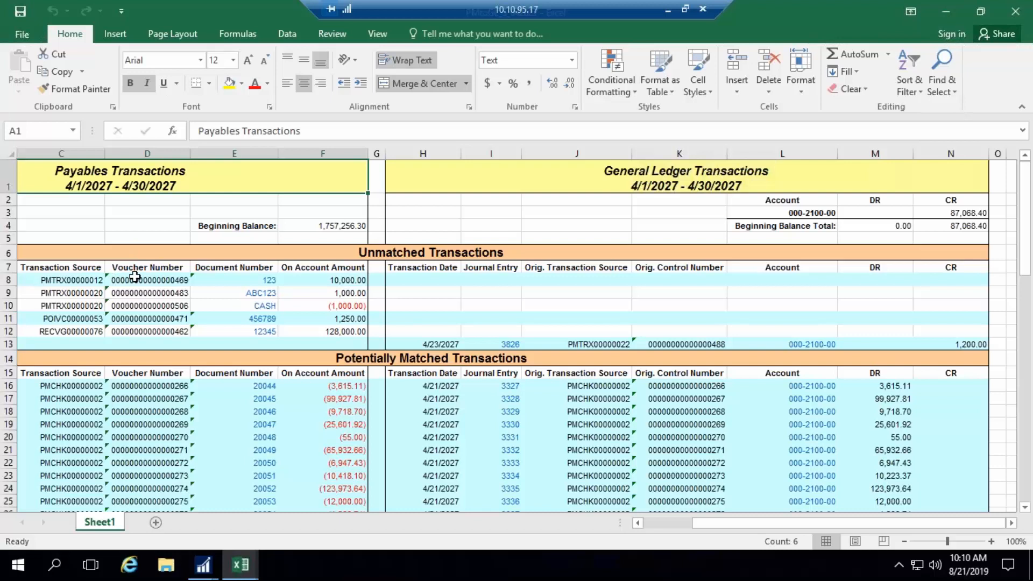
click(511, 347)
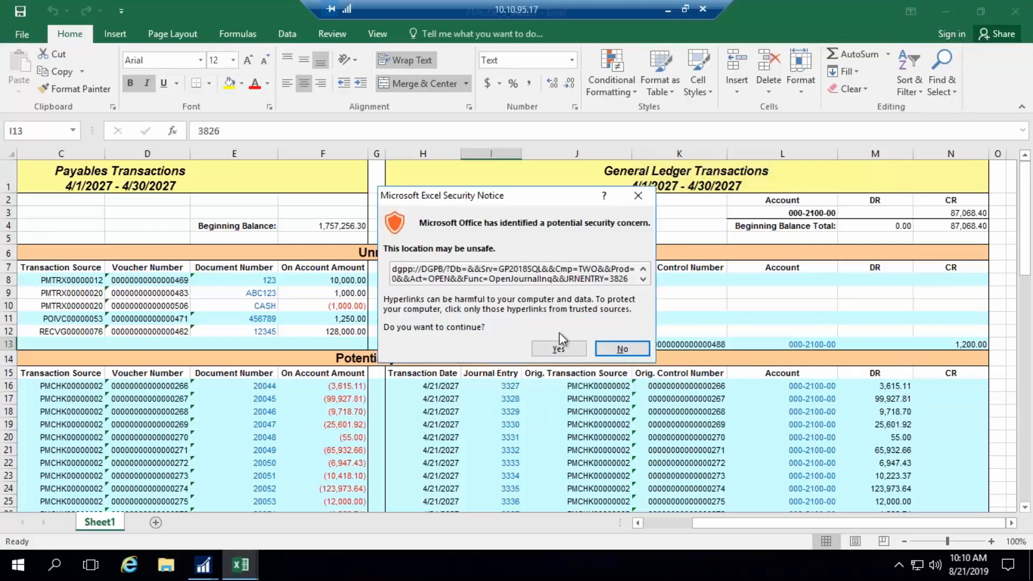
click(555, 350)
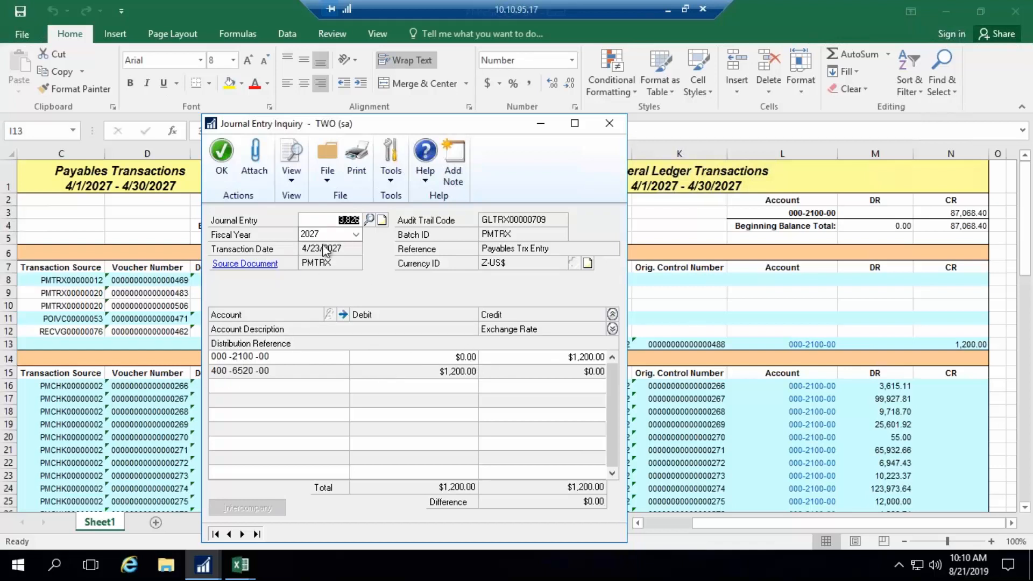
- Inspect the journal entry's source document and its posting and document dates, and close the inquiry windows
click(255, 265)
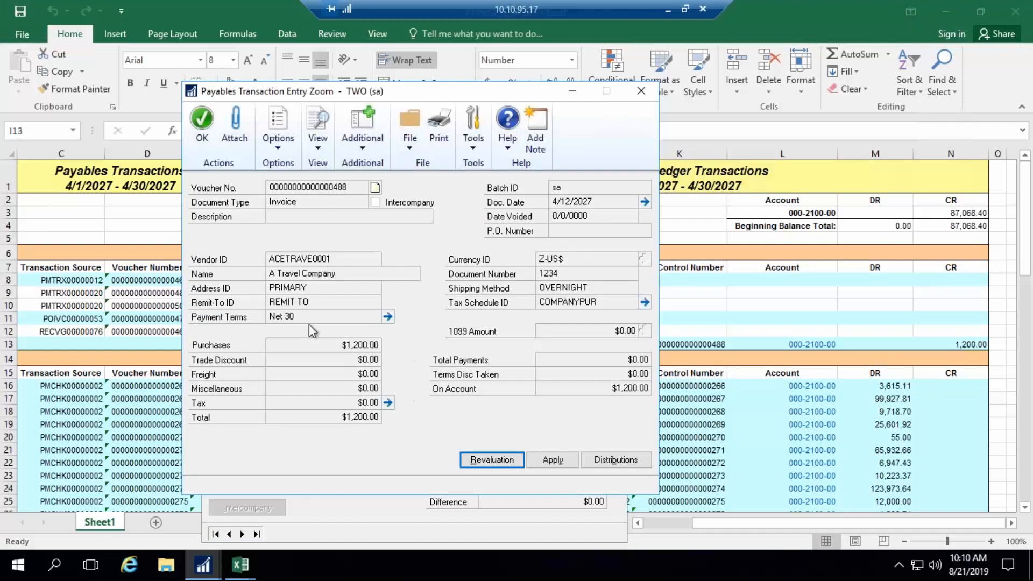
click(645, 203)
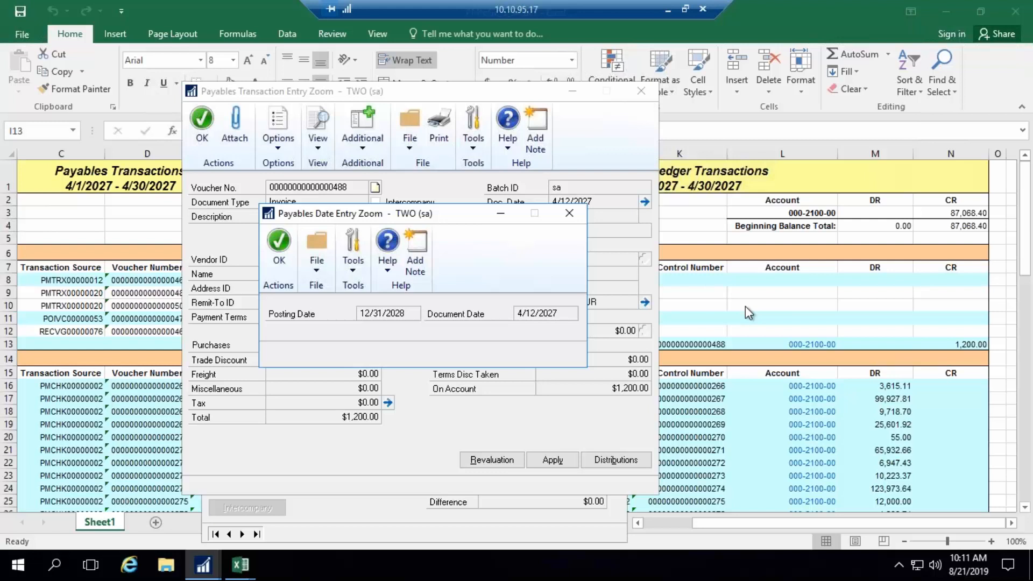
click(568, 213)
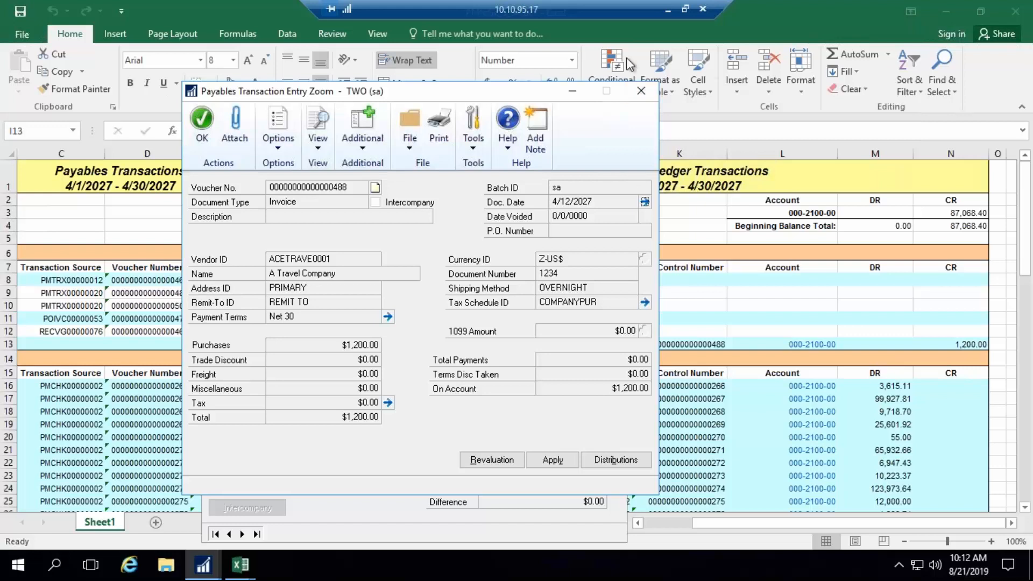
click(639, 95)
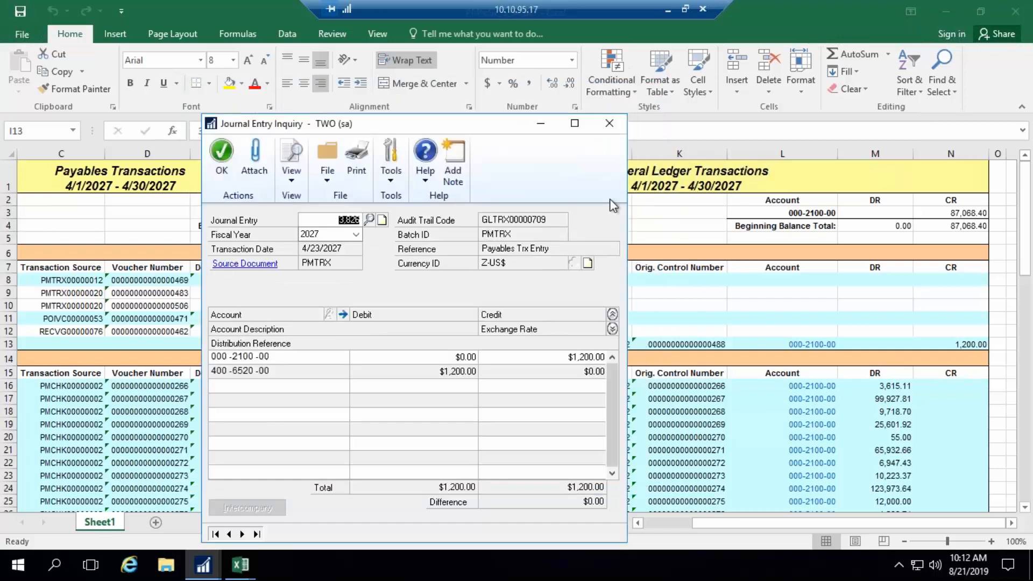
click(609, 125)
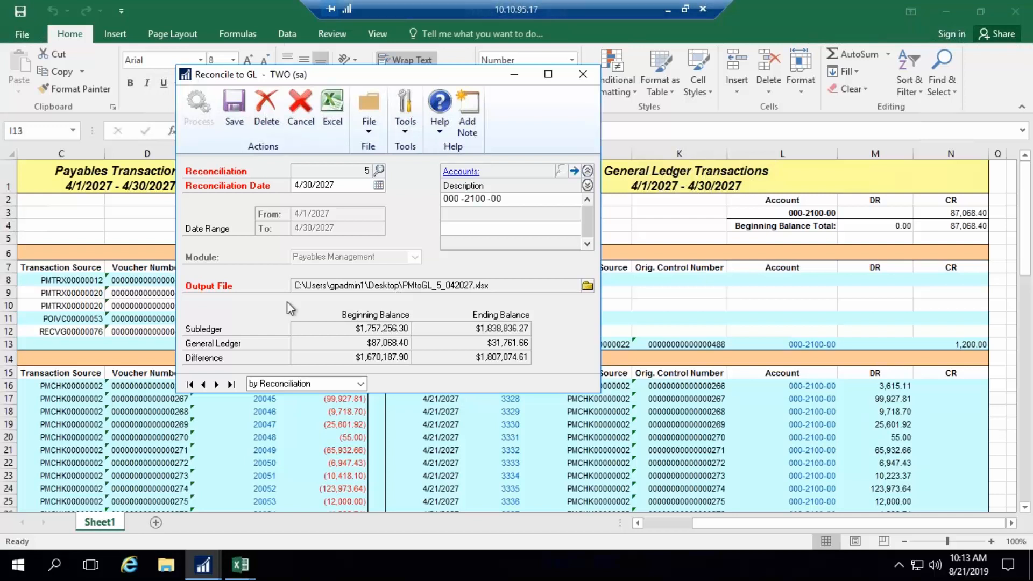
- Close the processed payables reconciliation and start a new Reconcile to GL for the Receivables Management module
click(581, 76)
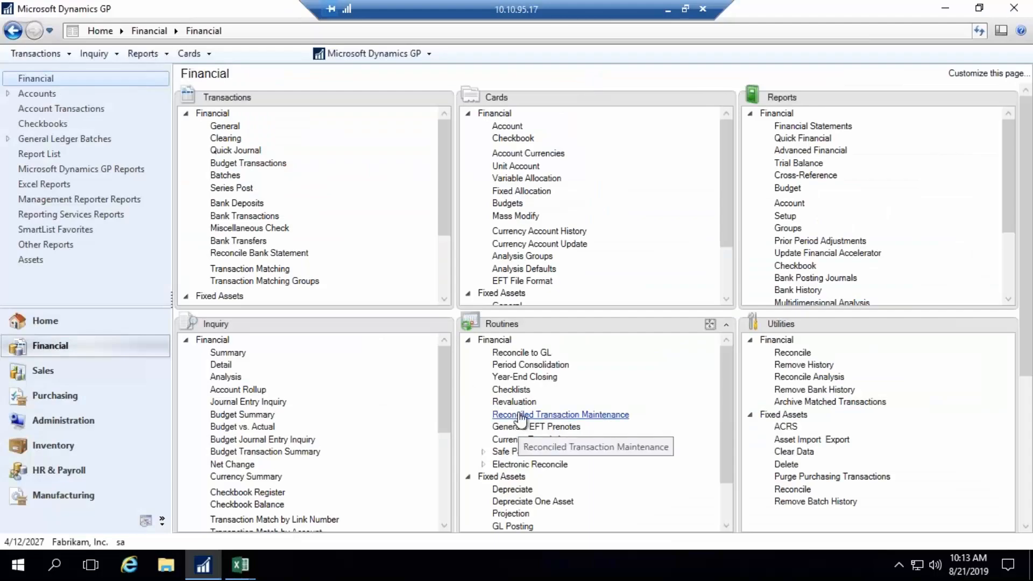
click(521, 353)
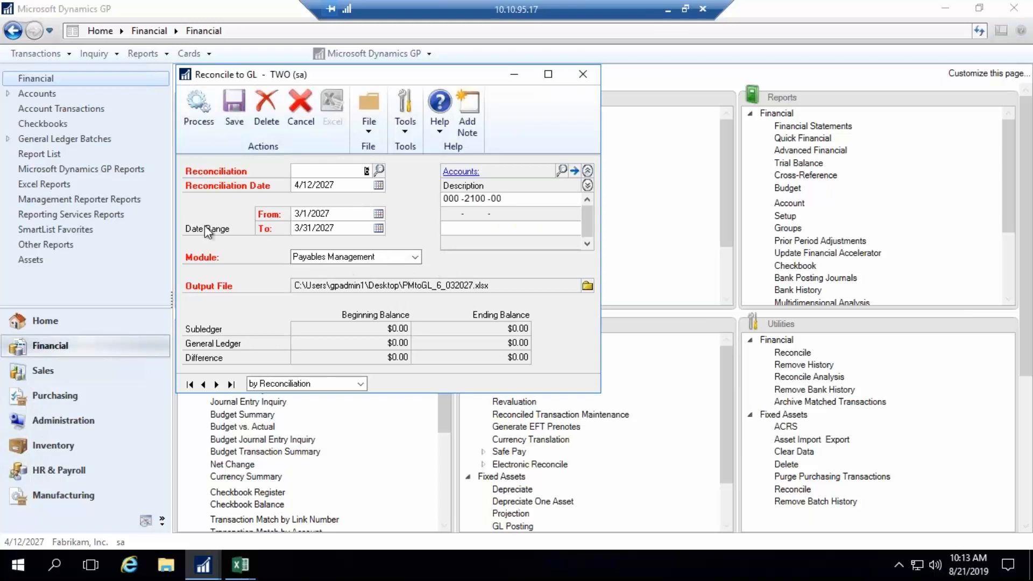
click(415, 261)
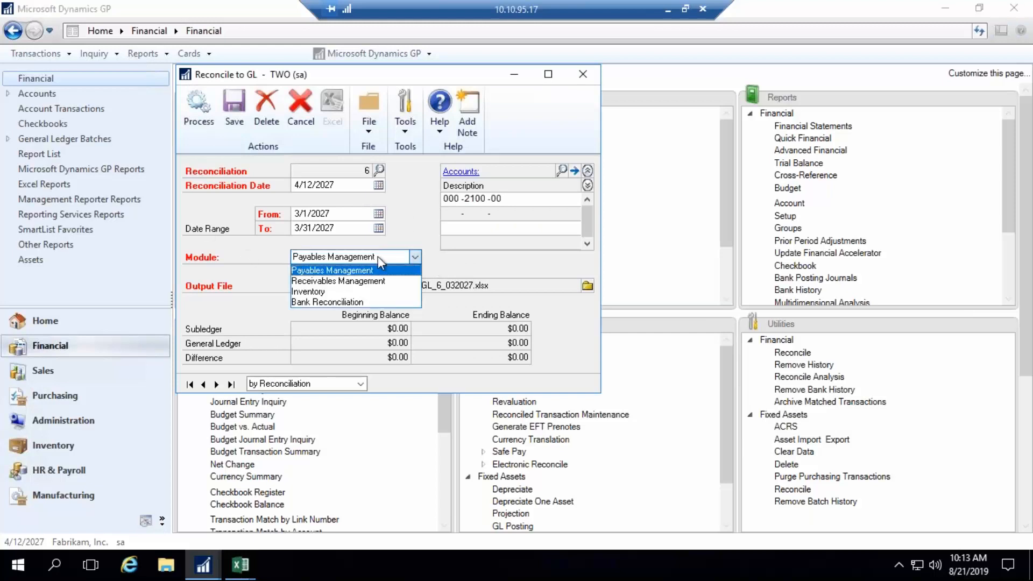
click(362, 279)
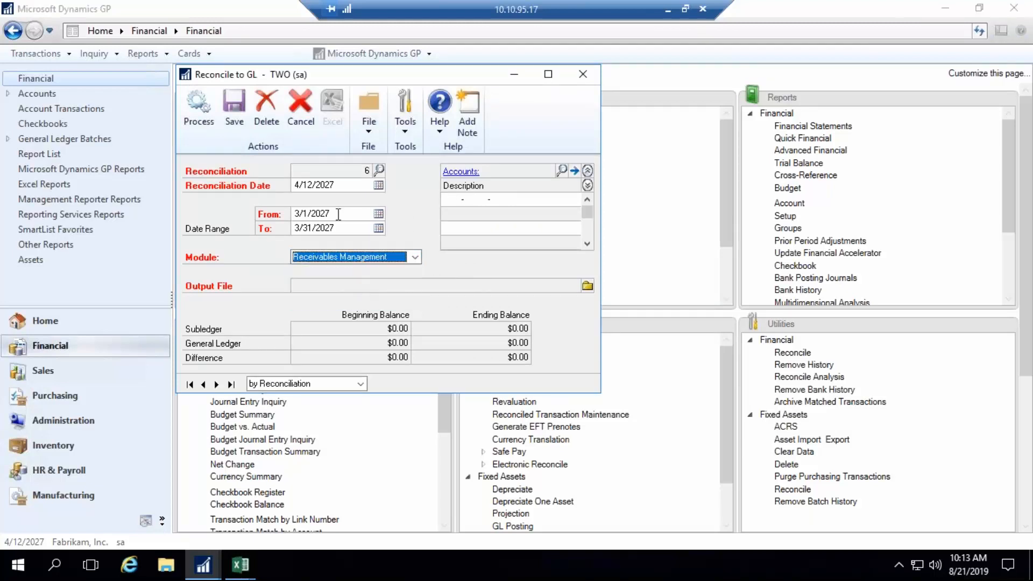
- Set the receivables reconciliation date to 4/30/2027 and its date range from 4/1/2027 to 4/30/2027
click(376, 183)
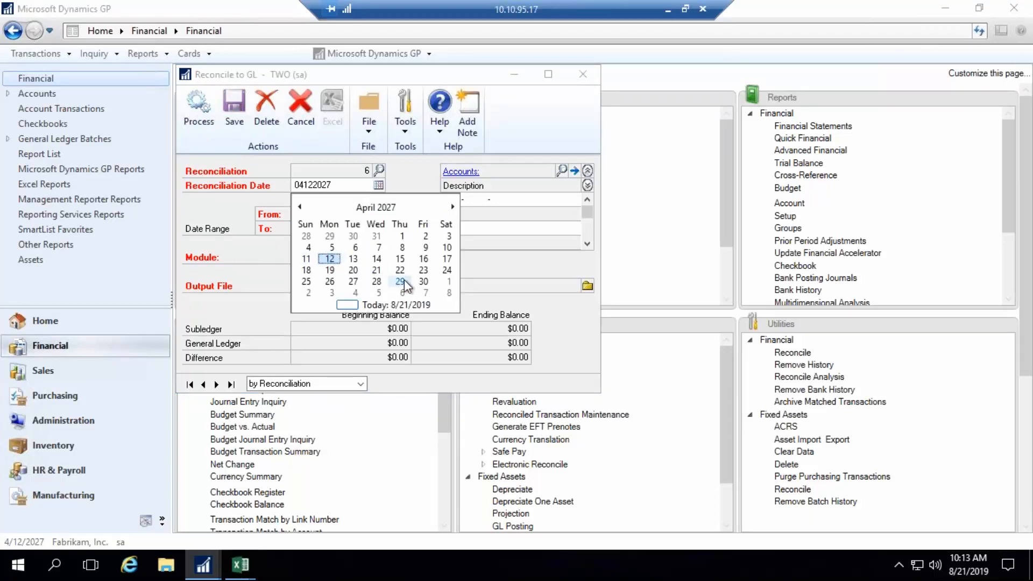
click(423, 280)
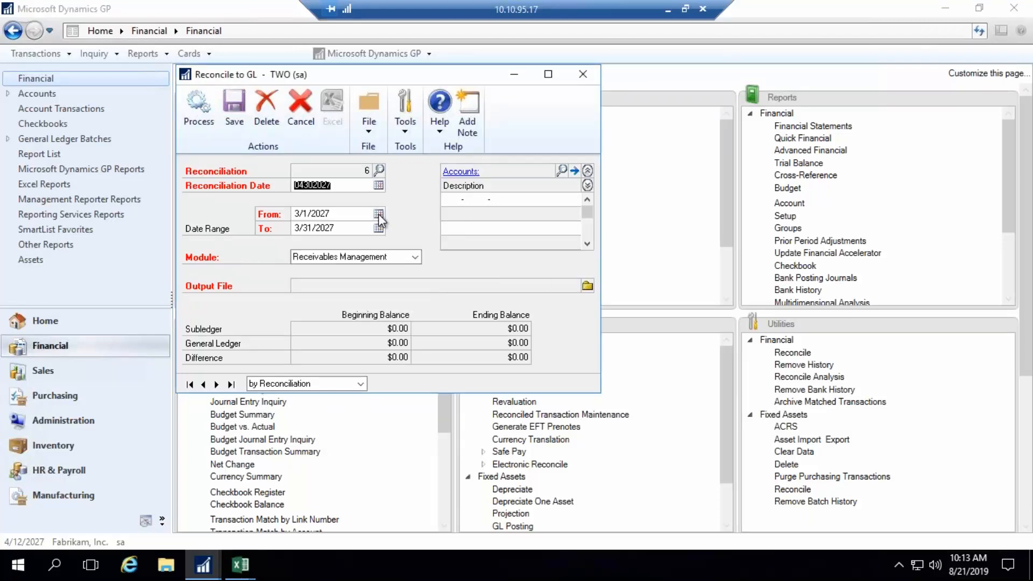
click(379, 214)
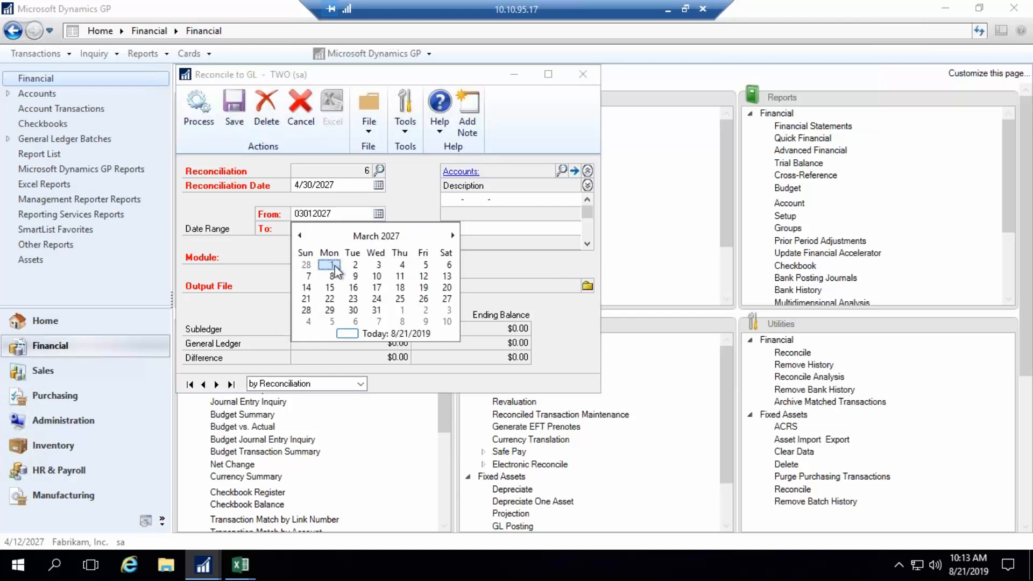
click(402, 309)
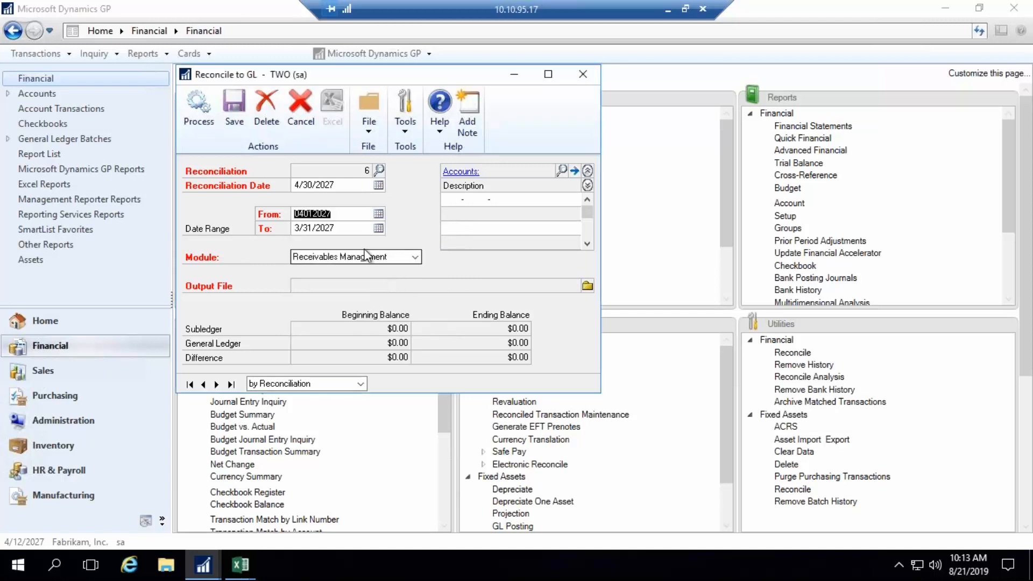
click(379, 228)
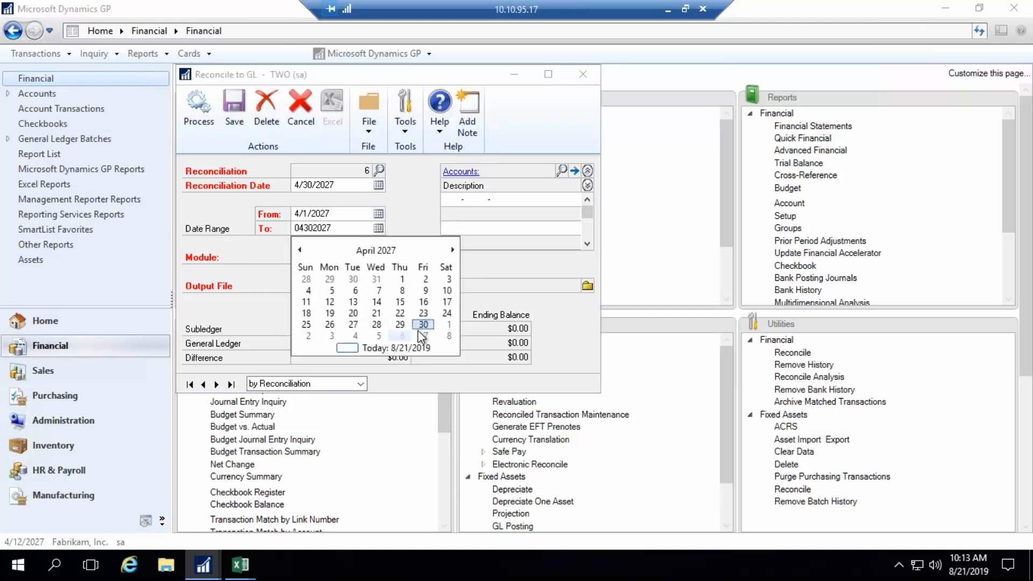
click(420, 327)
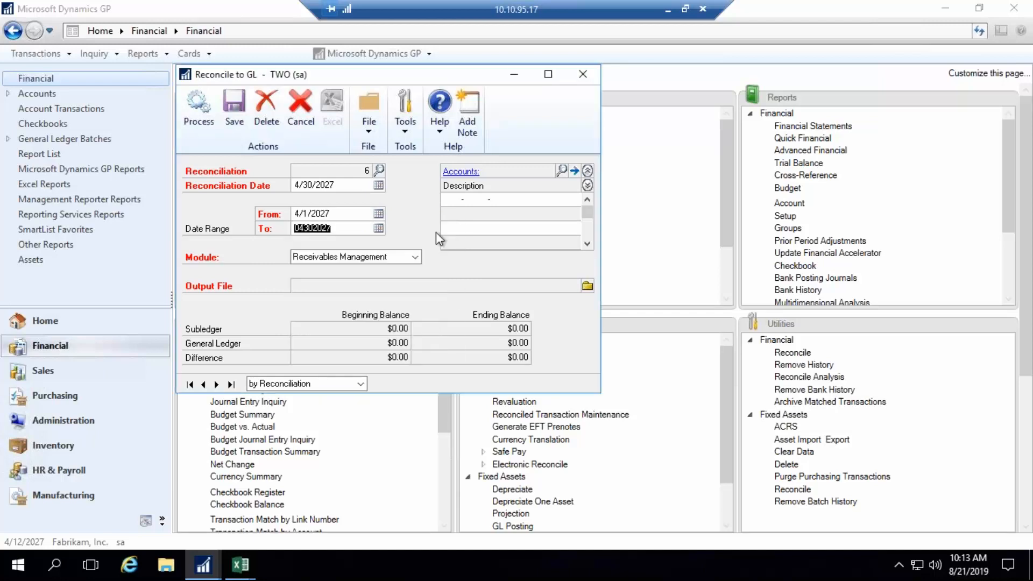
- Look up the Accounts Receivable posting account with main segment 1200 and add it to the reconciliation's accounts
click(455, 202)
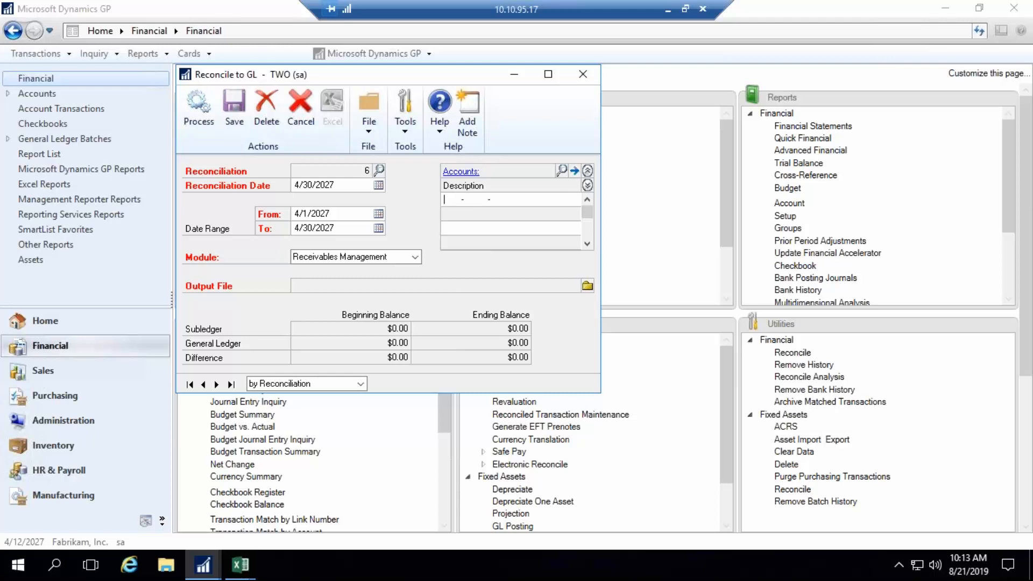
click(562, 170)
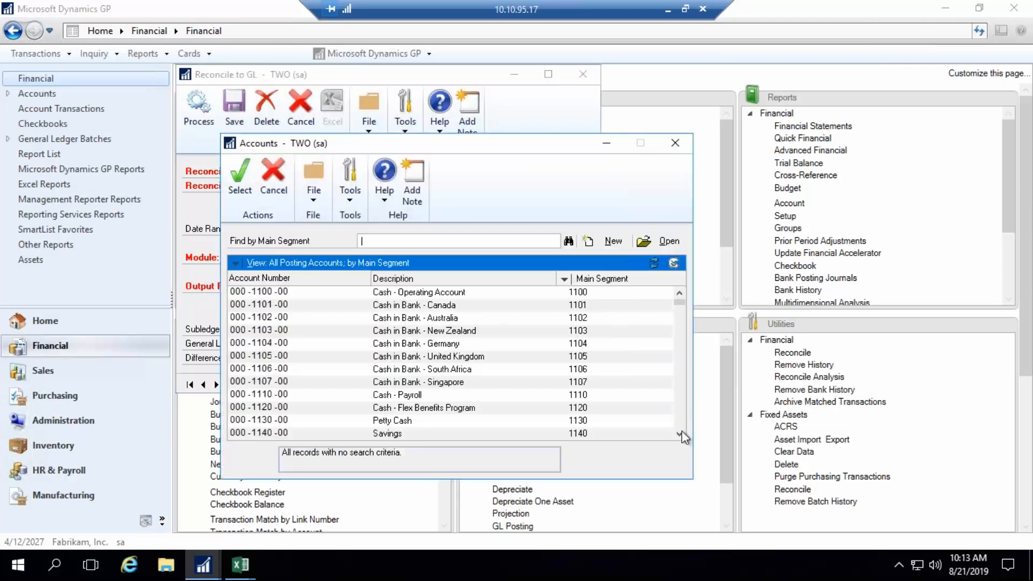
click(678, 410)
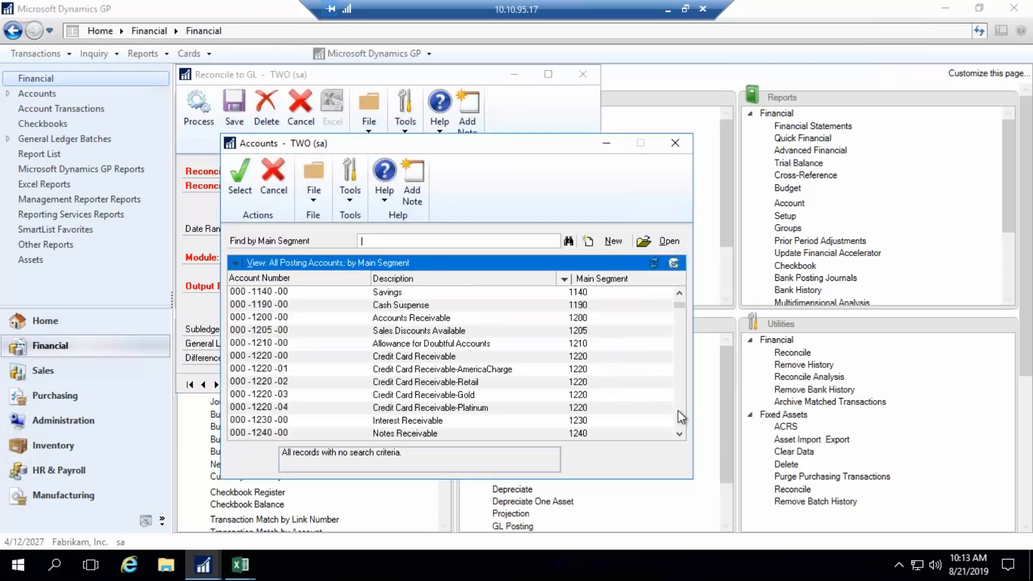
click(386, 319)
double_click(385, 319)
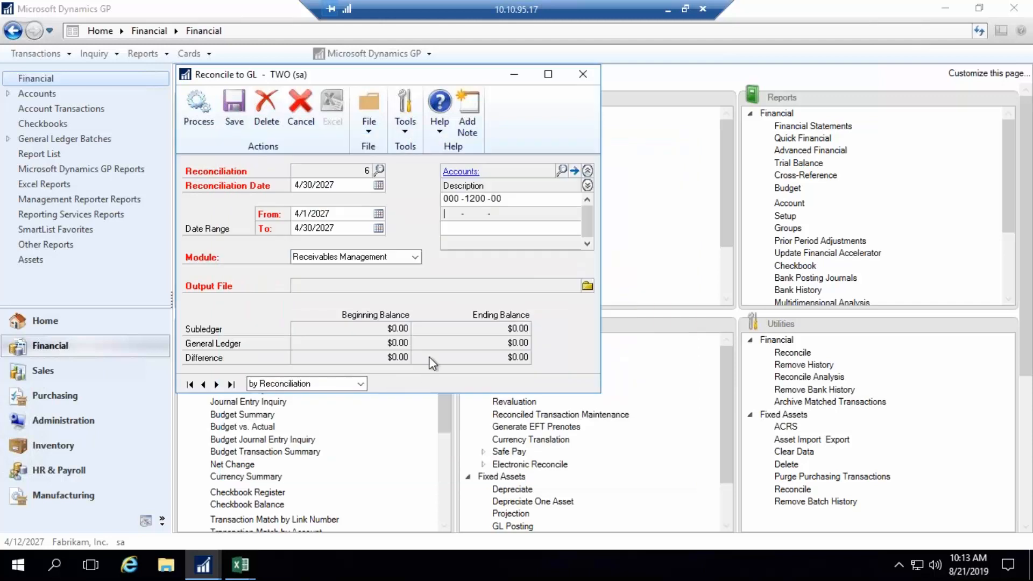
- Set the receivables reconciliation's output file to RMtoGL_6_042027 (xlsx) on the Desktop and process the reconciliation
click(587, 285)
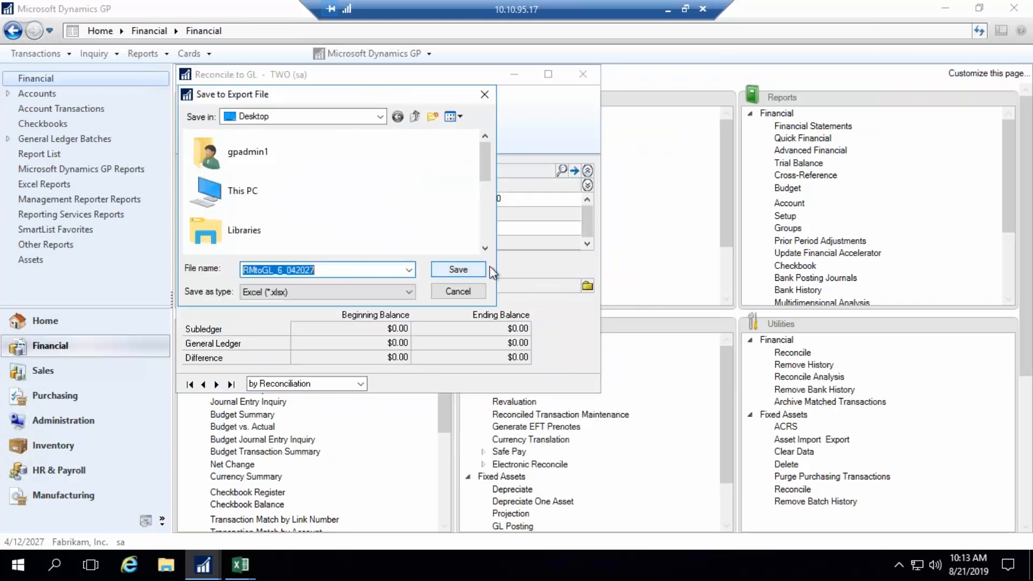
click(459, 270)
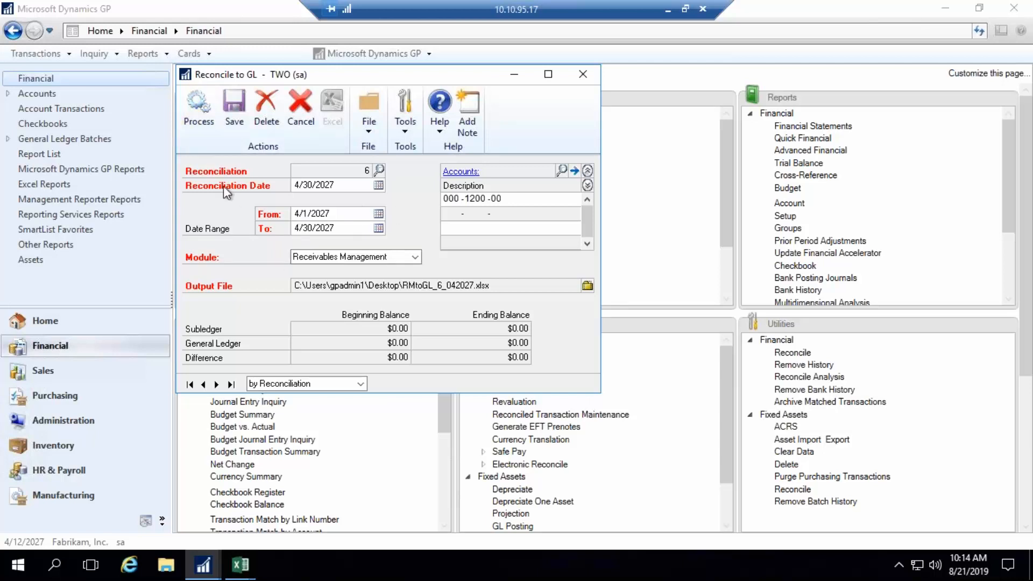
click(203, 123)
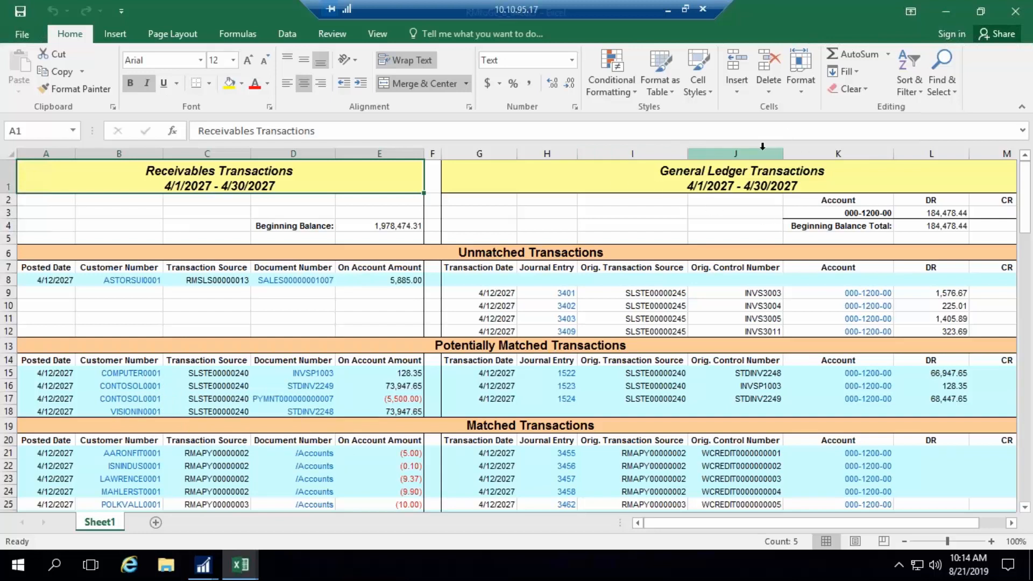
- Open the unmatched 5,885.00 receivables invoice from the exported workbook and check its posting and document dates
click(866, 217)
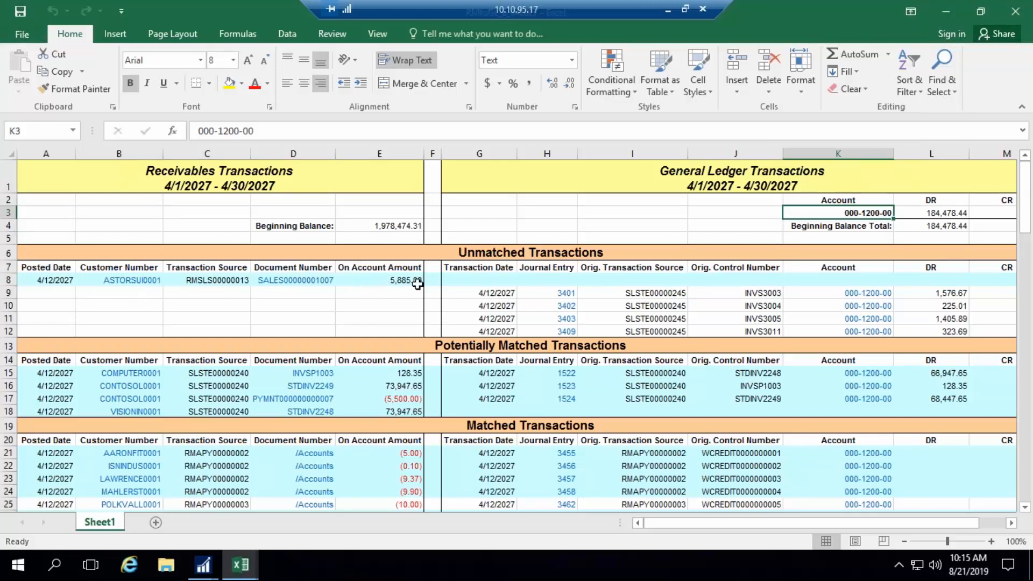
click(296, 285)
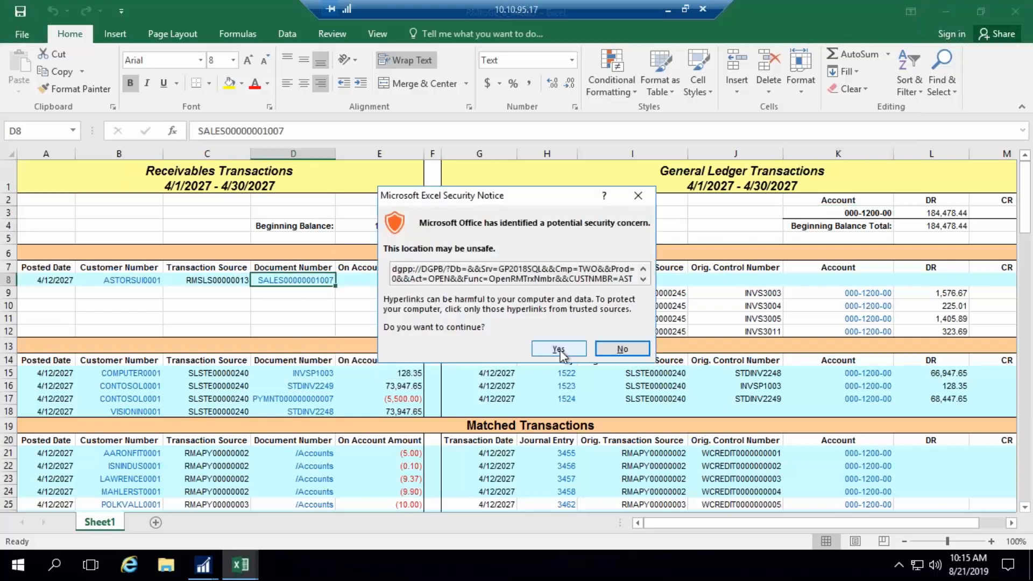
click(558, 350)
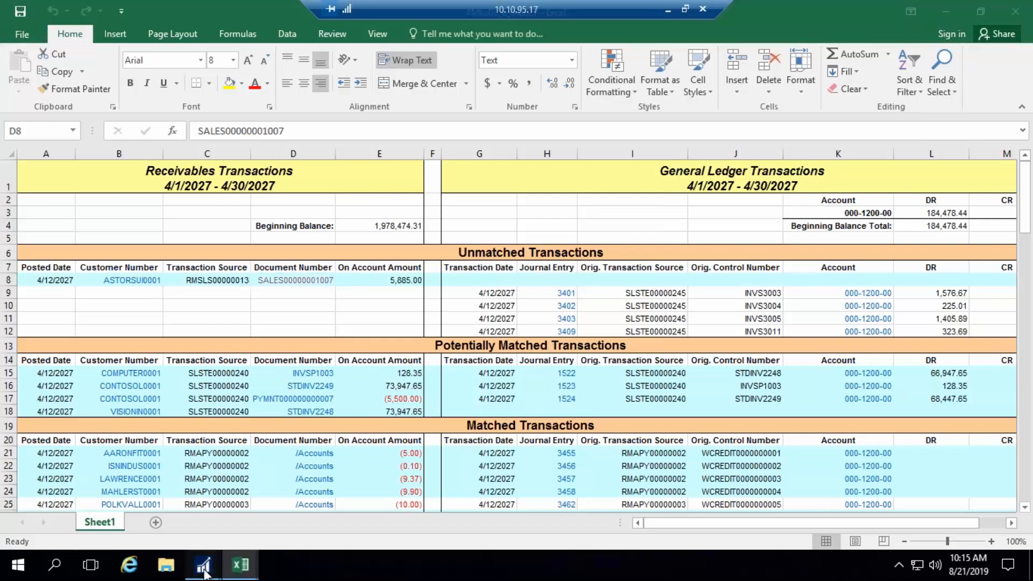
mouse_move(206, 573)
click(335, 504)
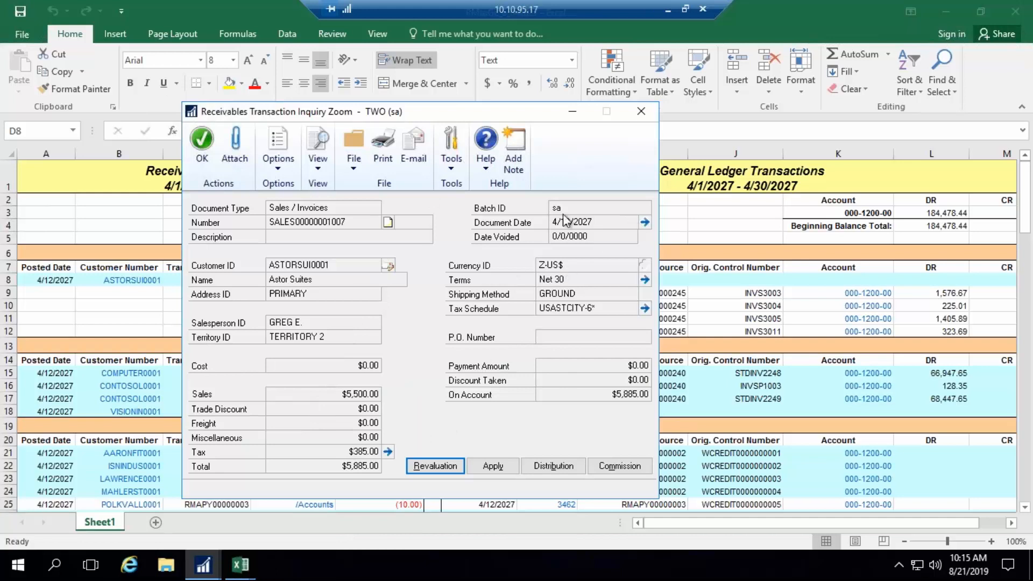
click(644, 222)
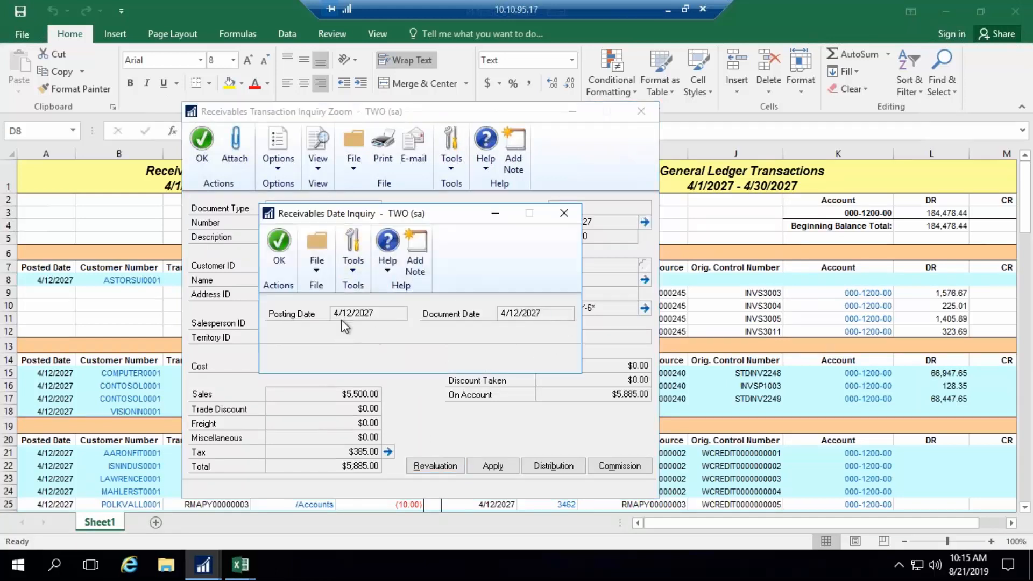
click(279, 262)
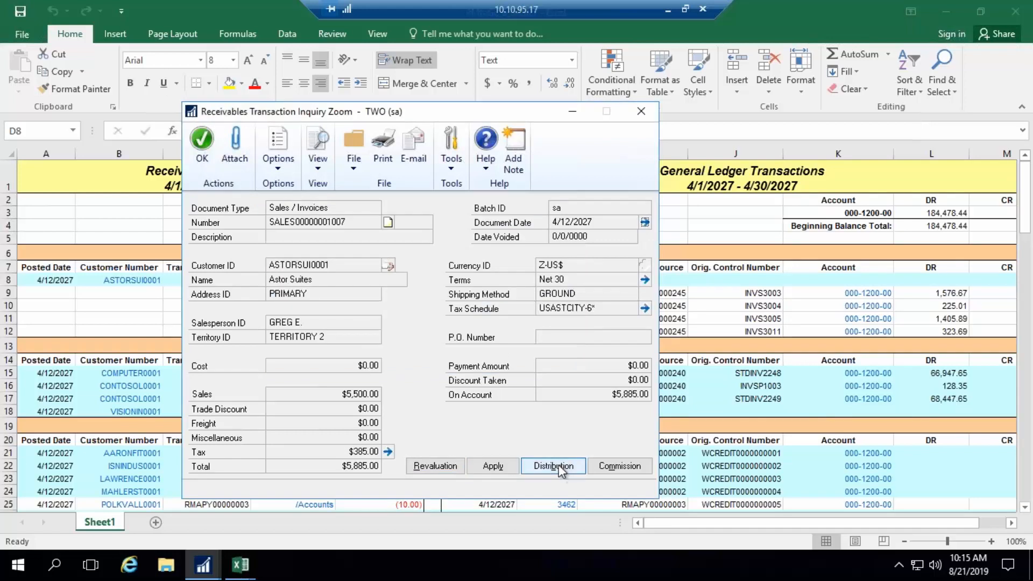
- Inspect the invoice's distribution accounts, comparing the RECV and SALES lines, and close the inquiry windows
click(553, 466)
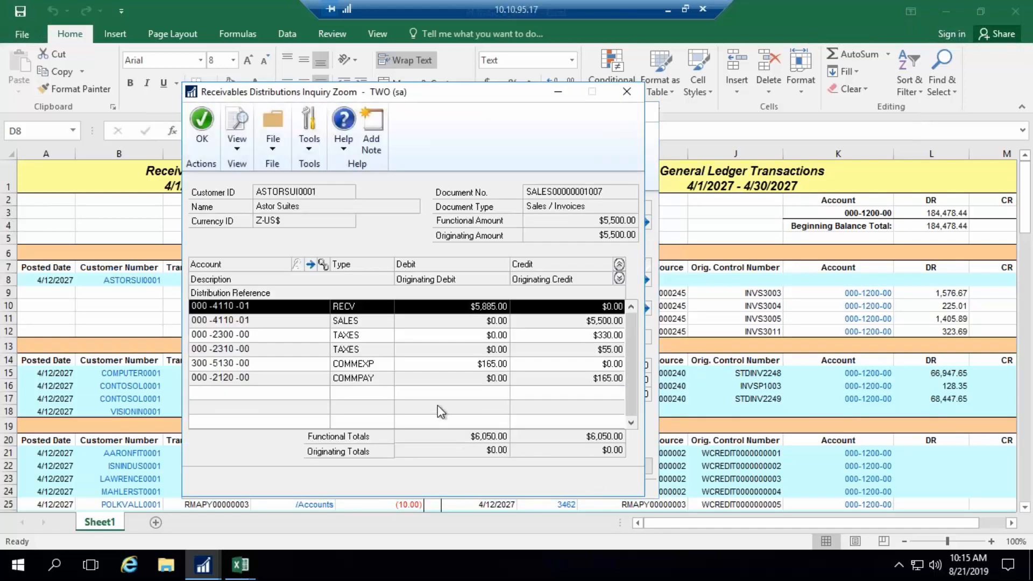
click(230, 321)
click(226, 306)
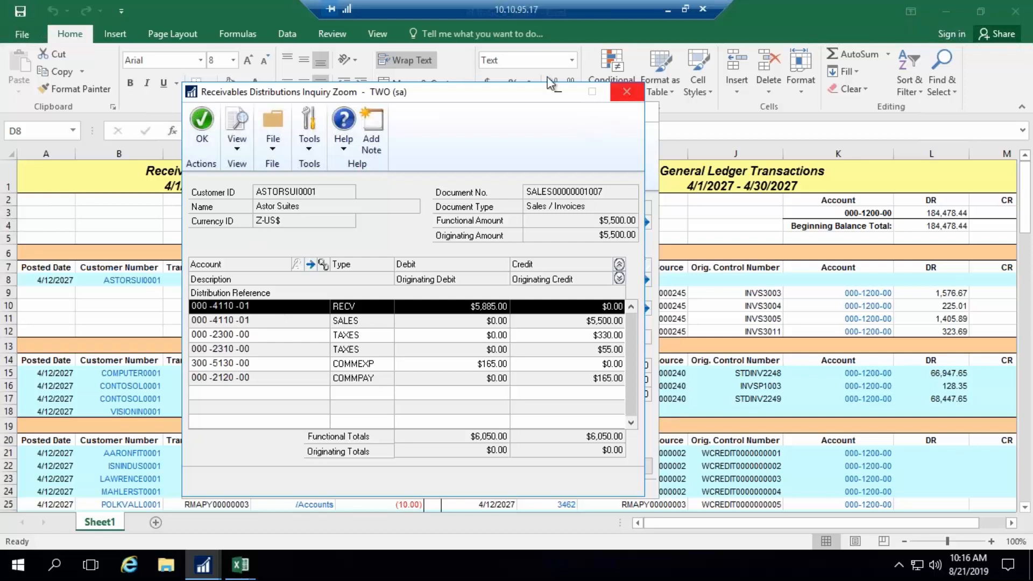
click(626, 92)
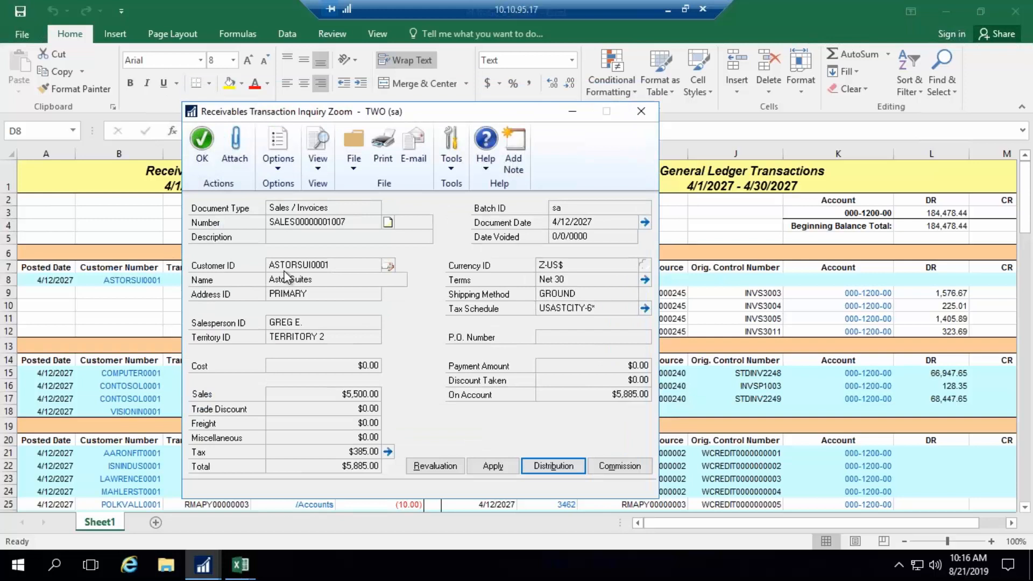
click(188, 142)
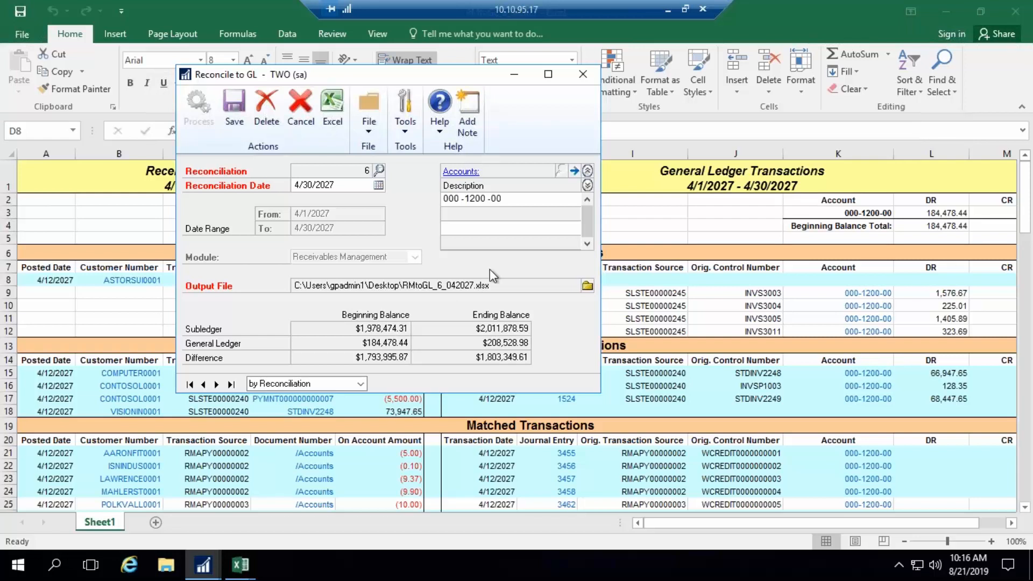
- Close the processed receivables reconciliation and all open PMtoGL and RMtoGL workbooks without saving changes
click(584, 80)
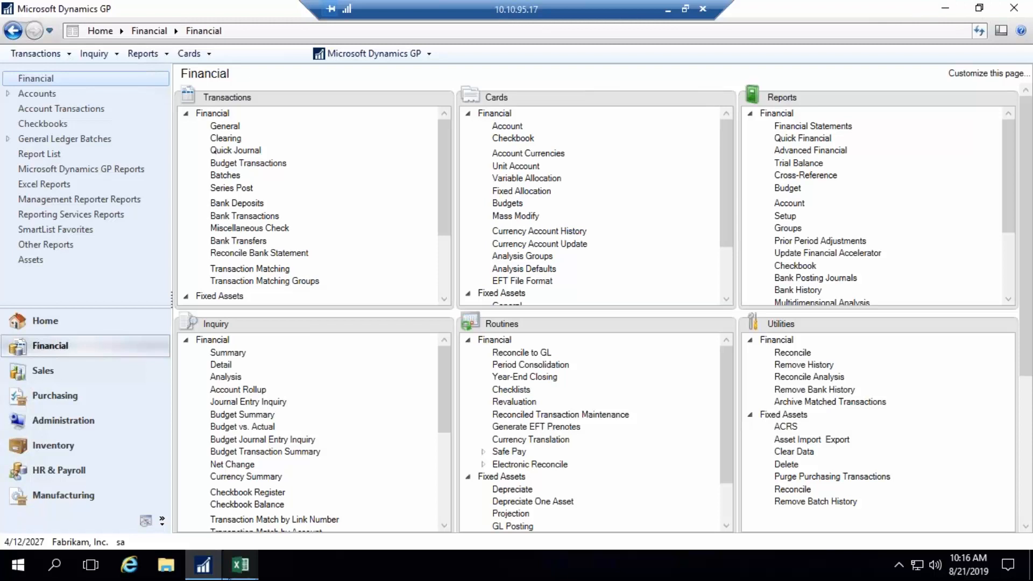
mouse_move(249, 568)
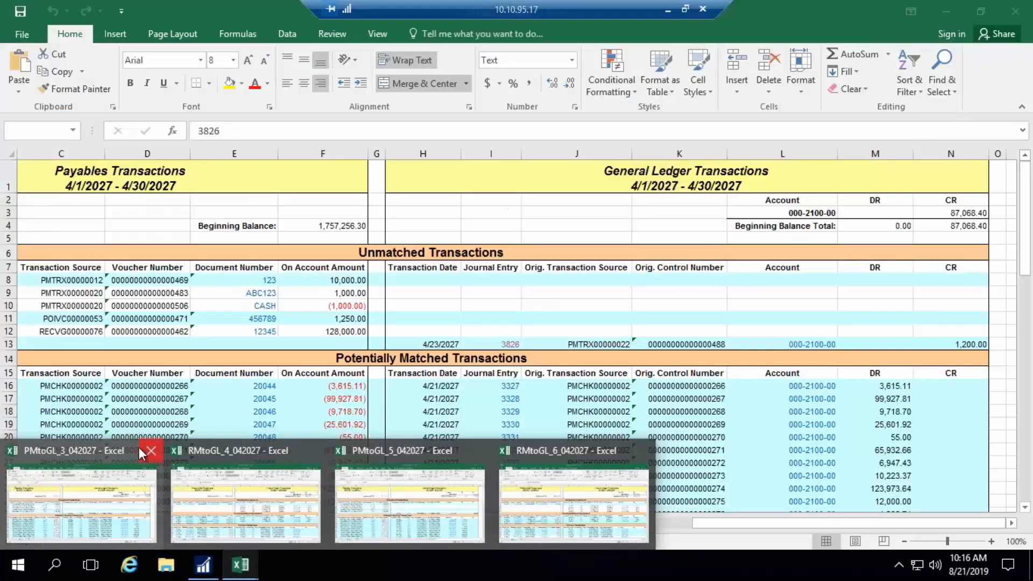
click(144, 451)
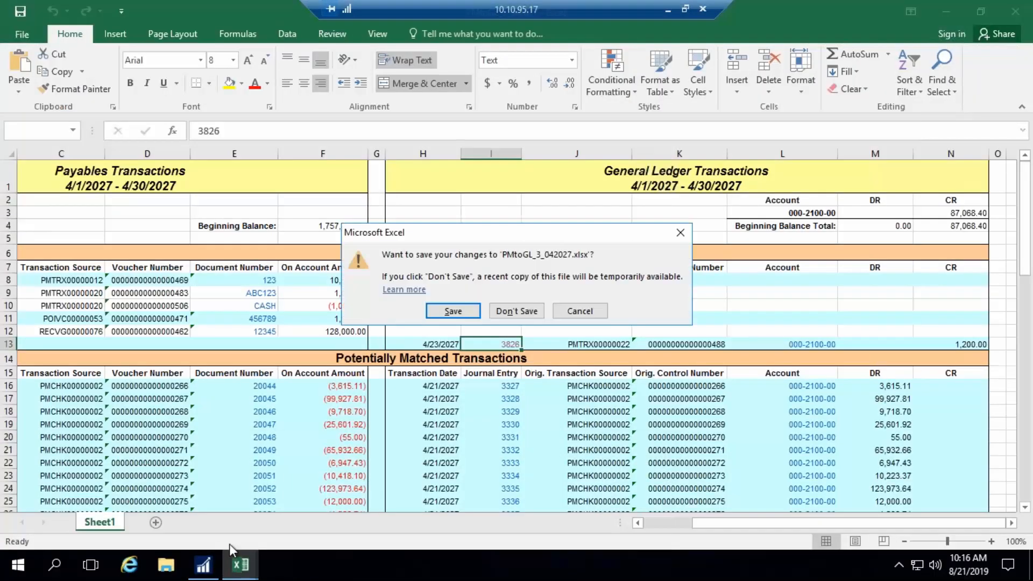
mouse_move(240, 564)
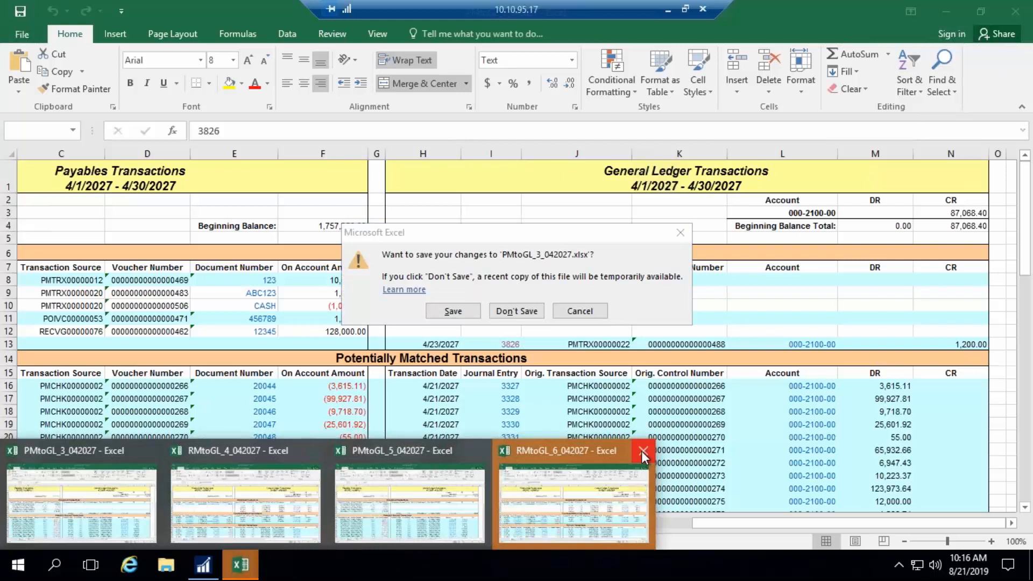
mouse_move(641, 451)
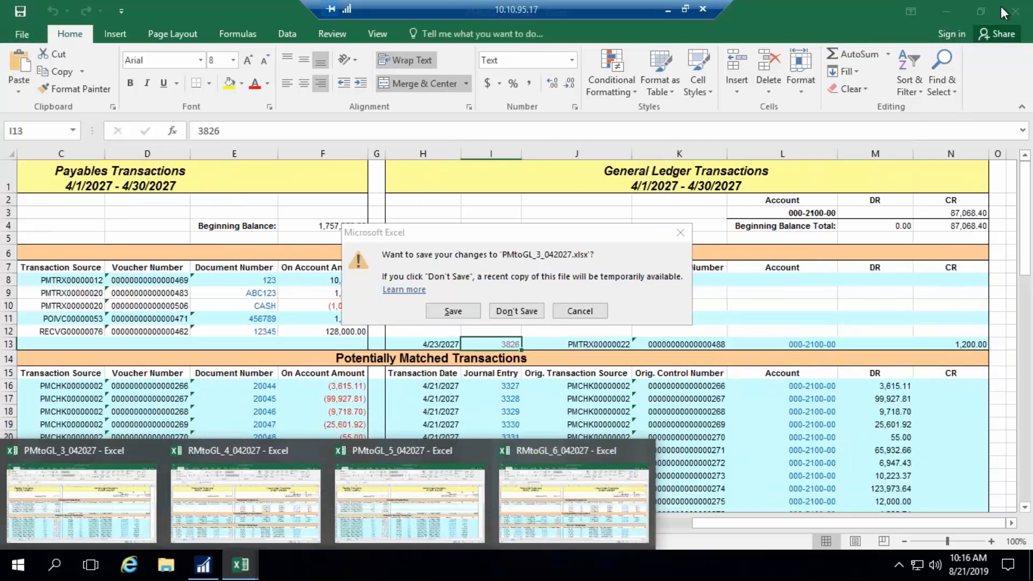
click(518, 311)
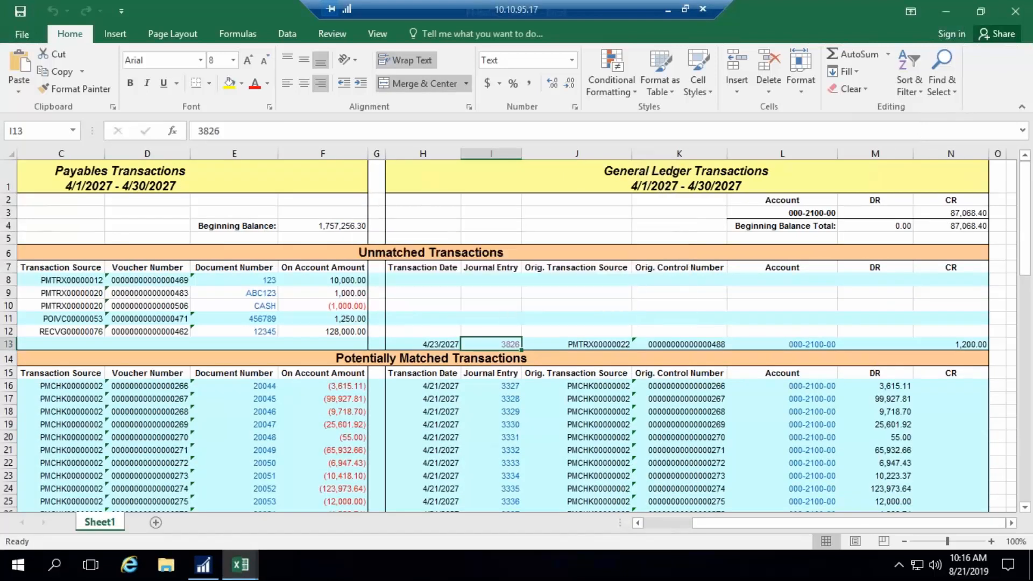
click(1014, 11)
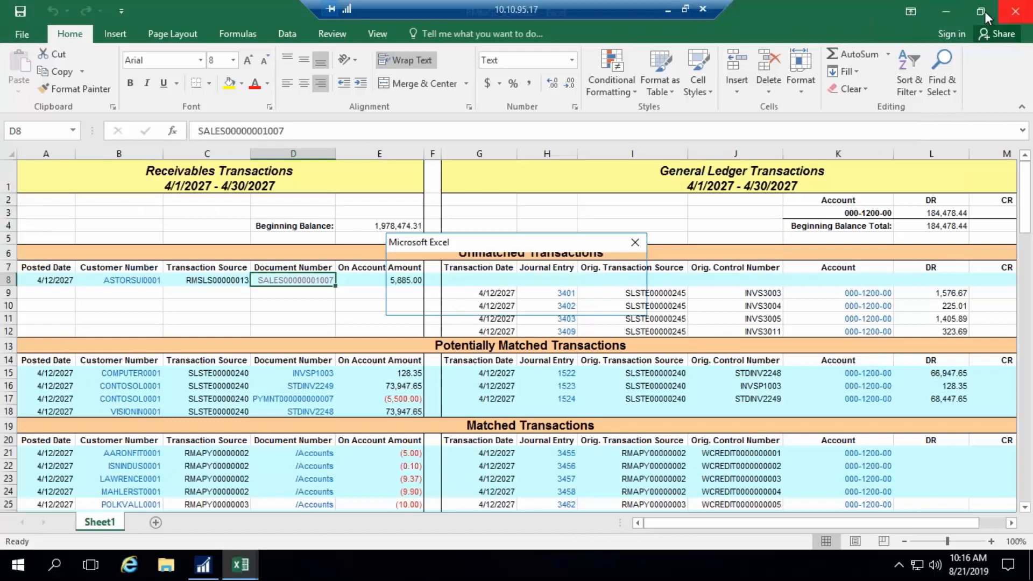
click(515, 302)
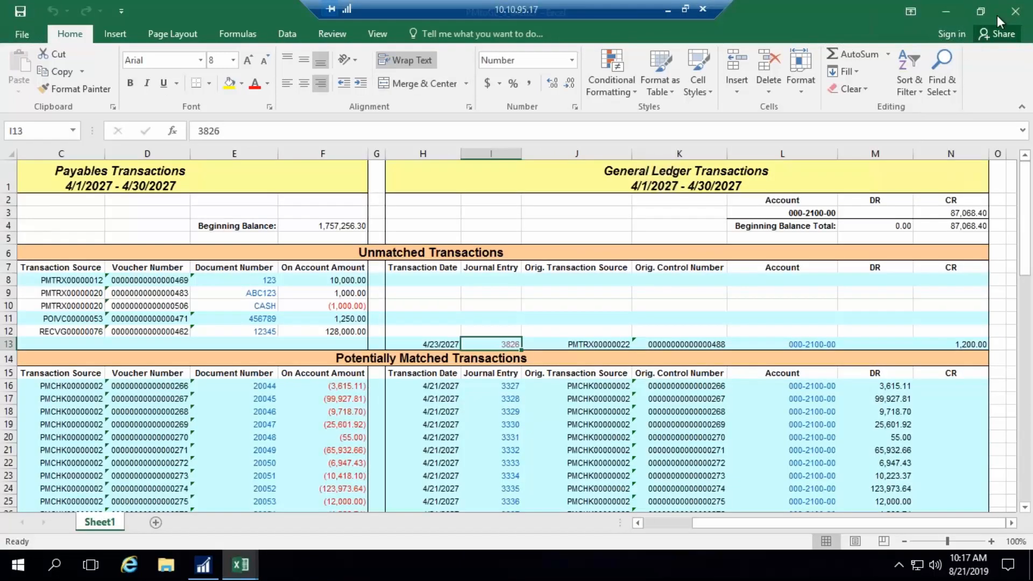
click(1015, 11)
click(517, 311)
click(1017, 14)
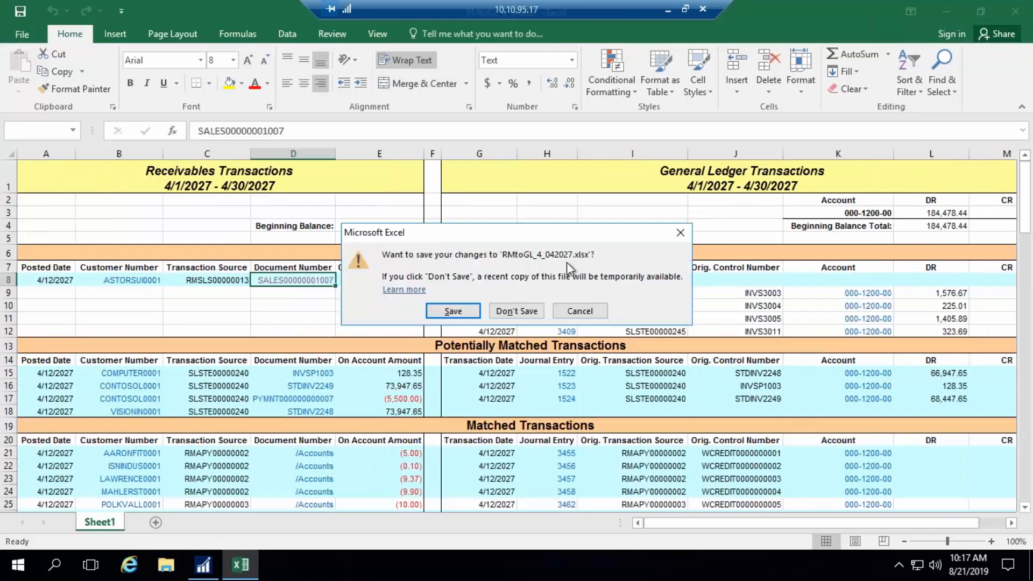
click(508, 311)
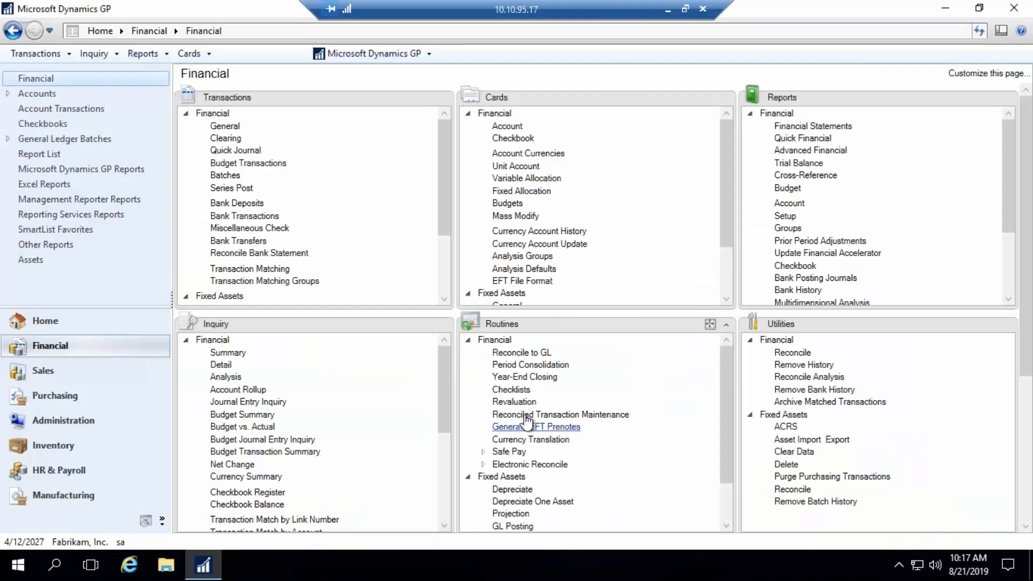
- Open a new Reconcile to GL and delete the prefilled Payables Management reconciliation record
click(510, 353)
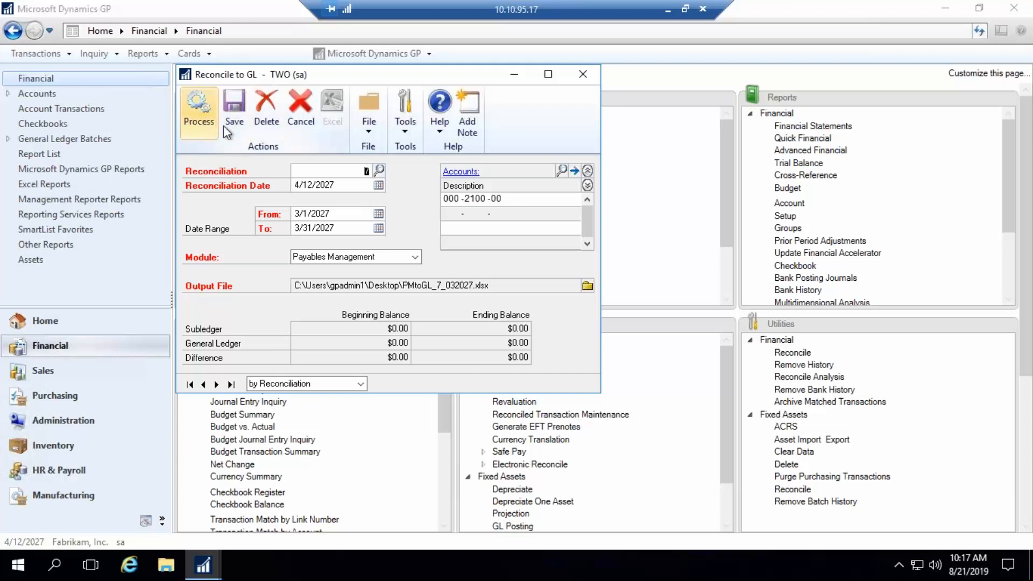
click(266, 125)
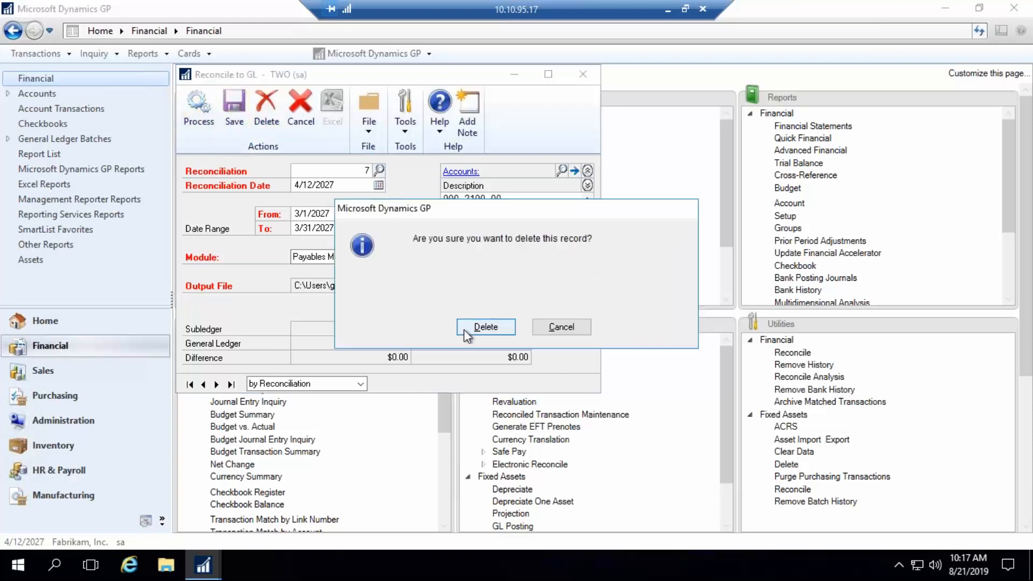
click(479, 328)
- Set the reconciliation's module to Bank Reconciliation and select the UPTOWN TRUST checkbook
click(415, 257)
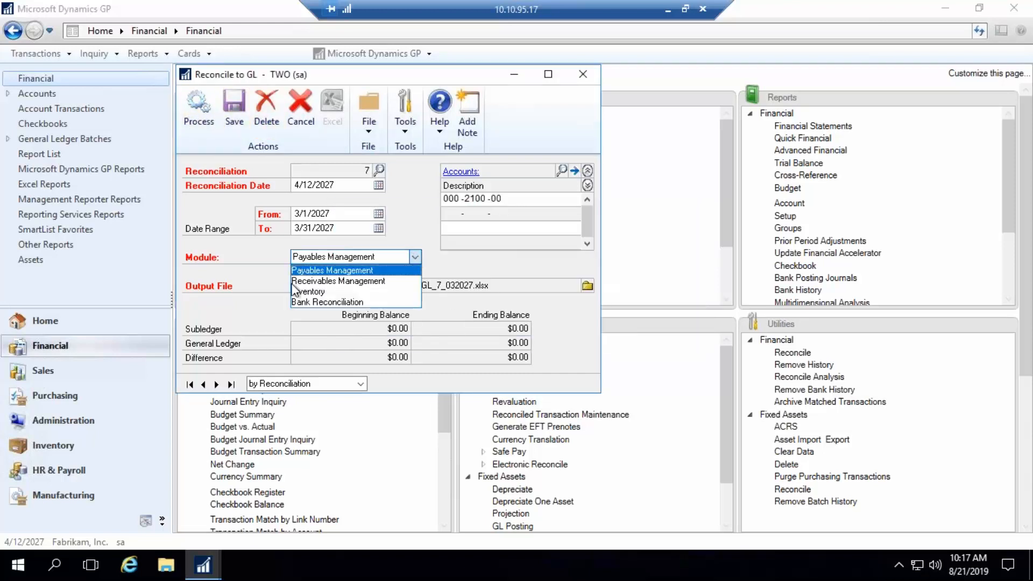
click(302, 302)
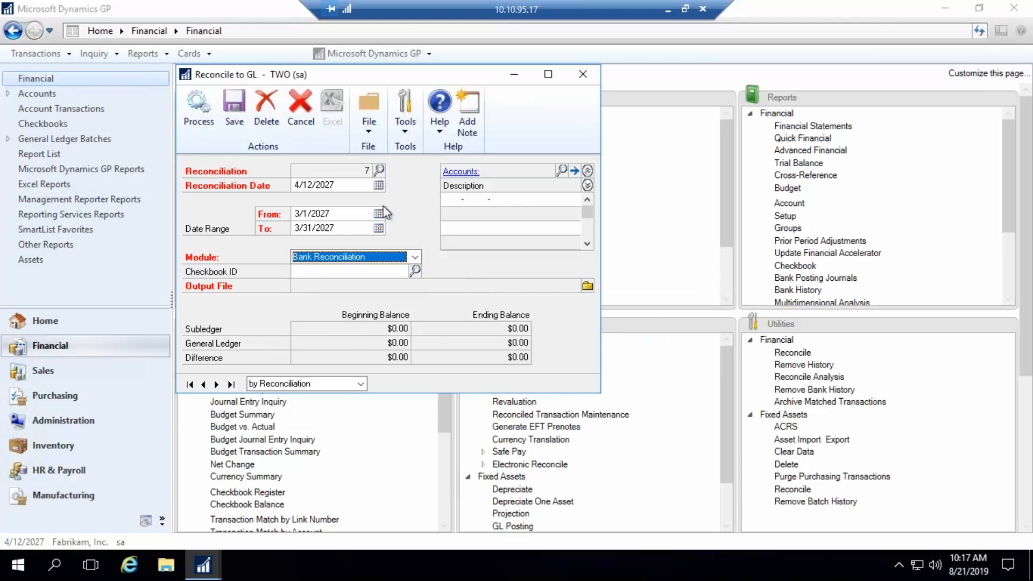
click(415, 269)
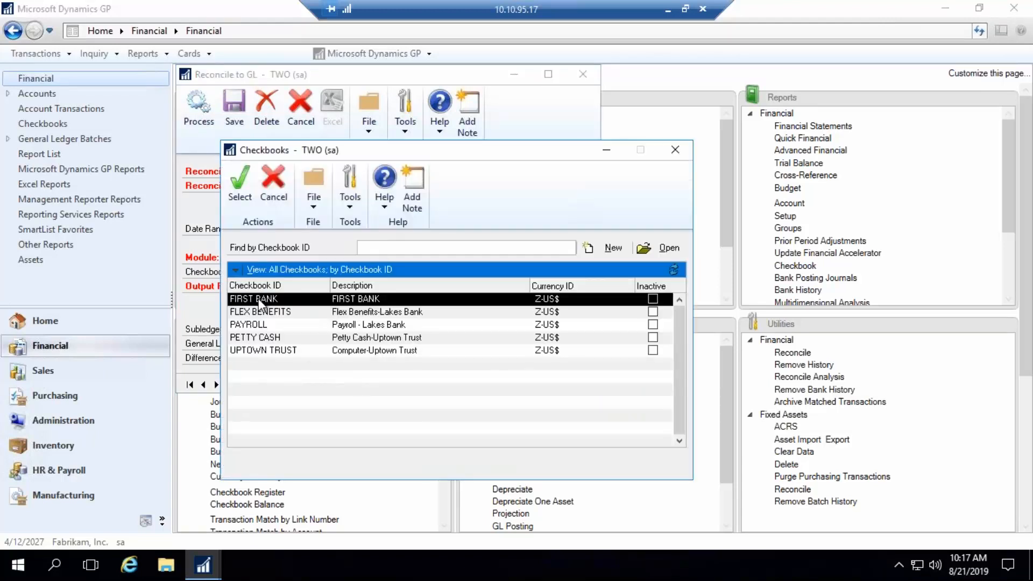
double_click(274, 351)
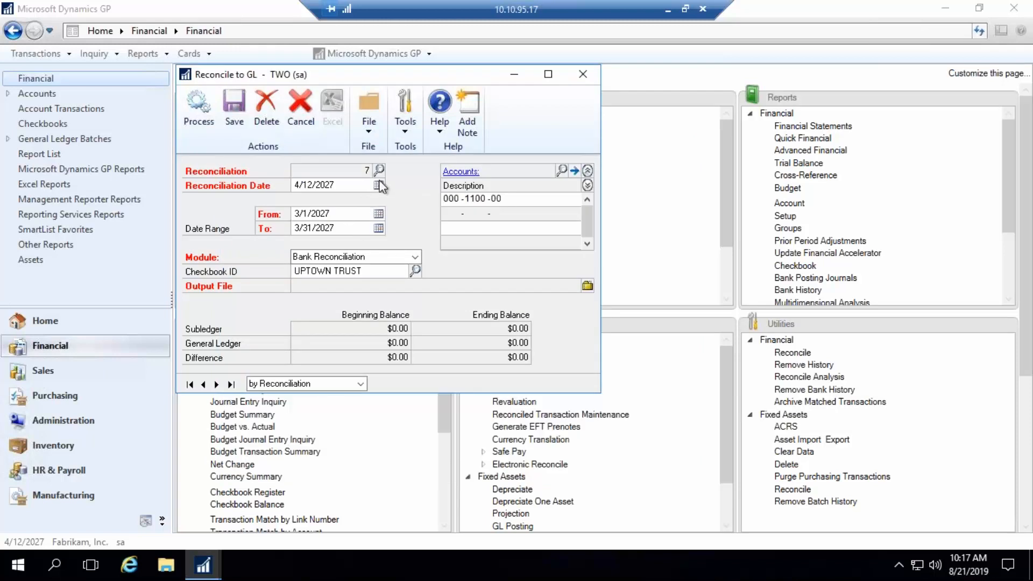
- Set the bank reconciliation date to 4/30/2027 and its date range from 4/1/2027 to 4/30/2027
click(379, 185)
click(425, 281)
click(378, 214)
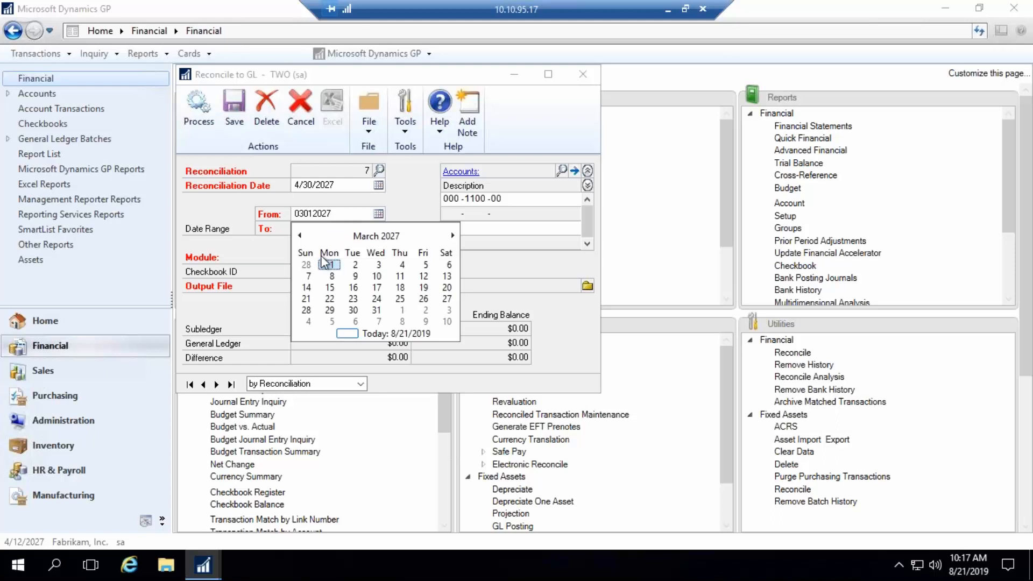
click(402, 310)
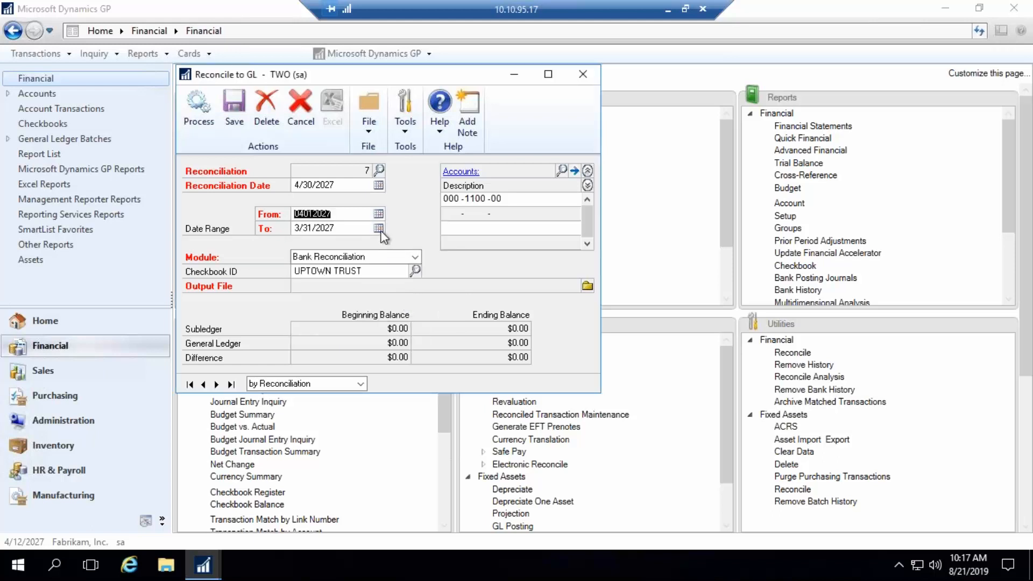
click(379, 229)
click(425, 324)
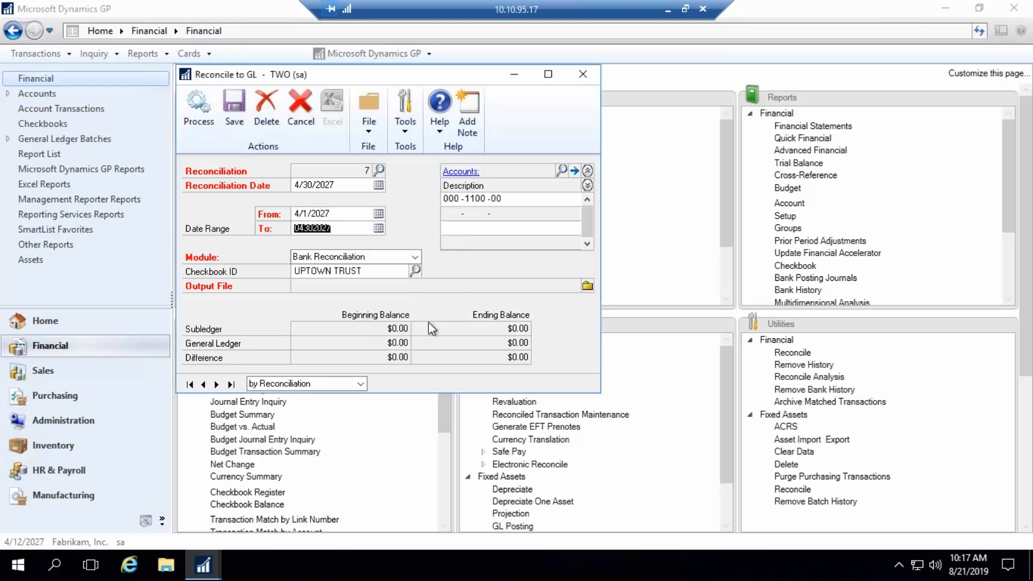
- Open a Checkbook Balance Inquiry for the UPTOWN TRUST checkbook covering all dates
drag(375, 76, 646, 105)
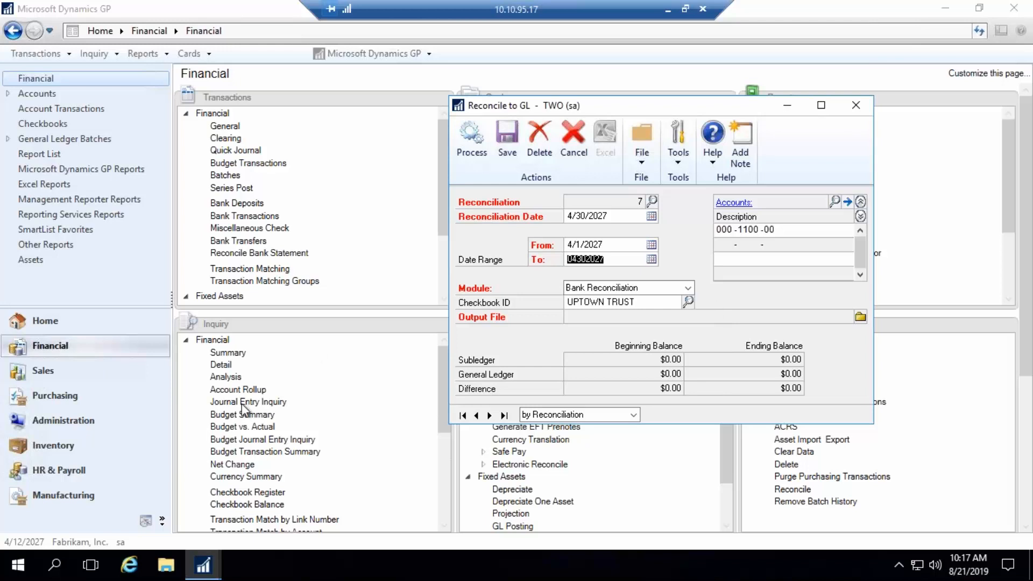
click(227, 505)
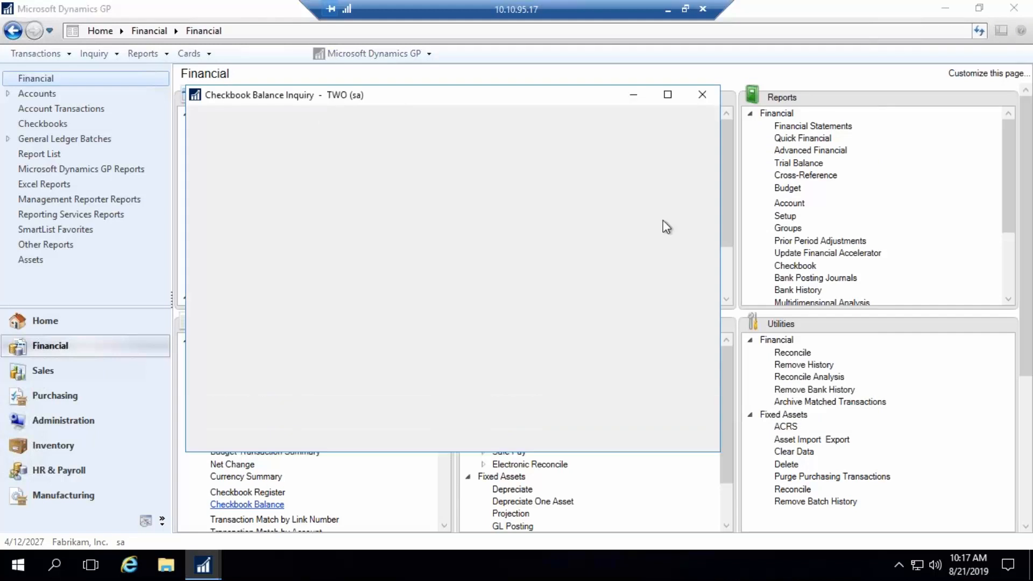
click(392, 191)
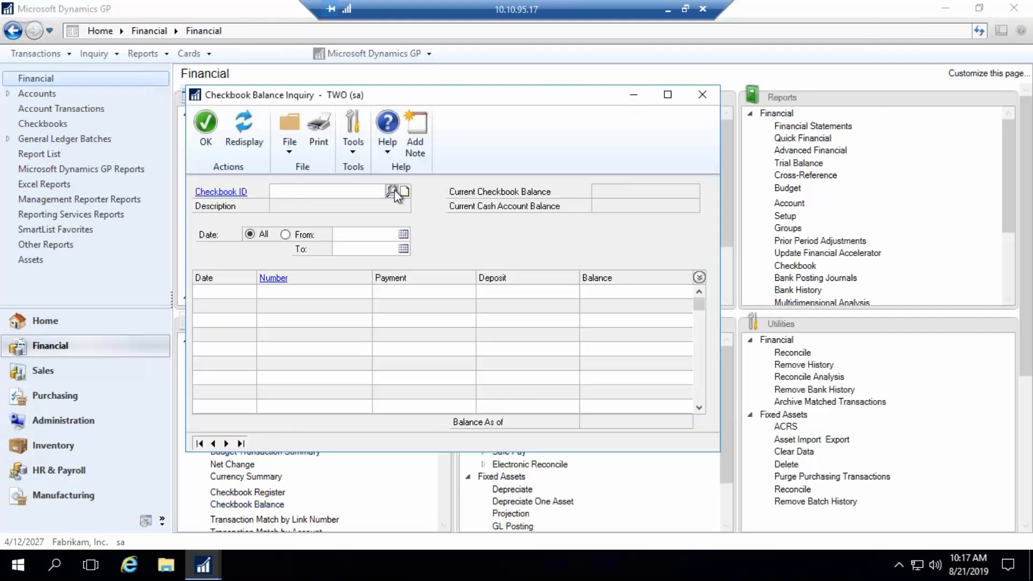
double_click(269, 350)
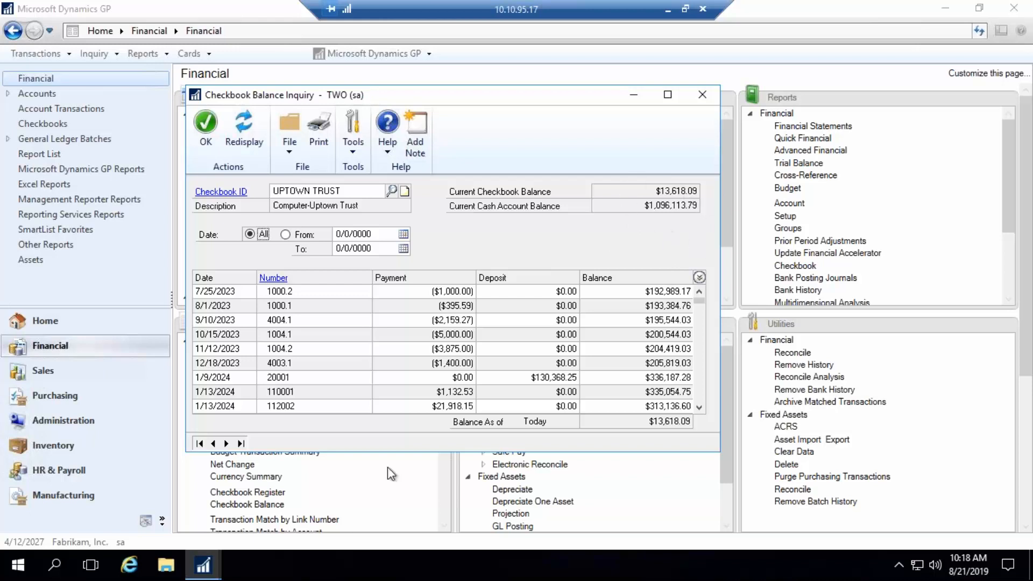
- Compare the checkbook balance inquiry side by side with the Reconcile to GL window and close the inquiry
click(202, 565)
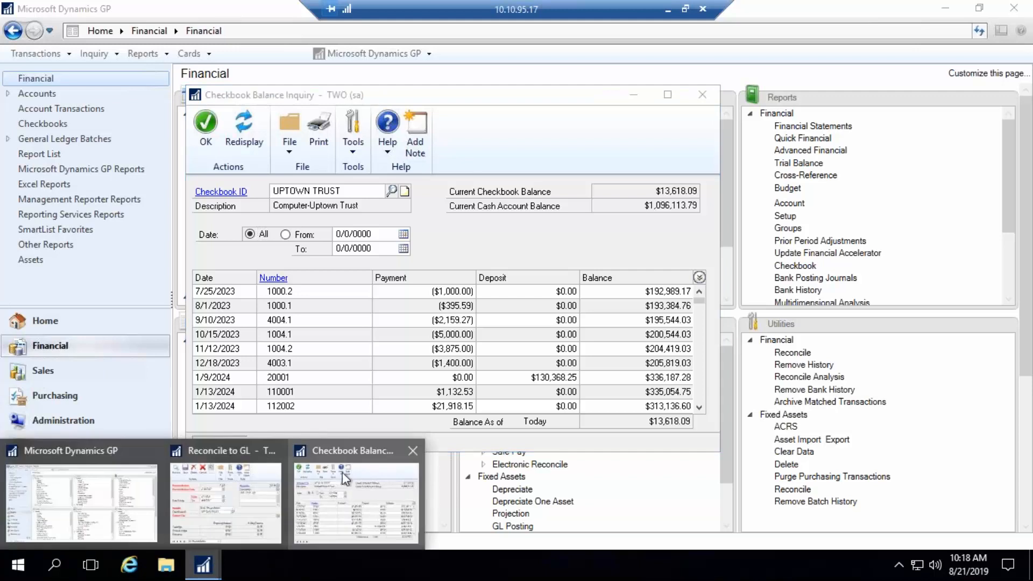
click(215, 495)
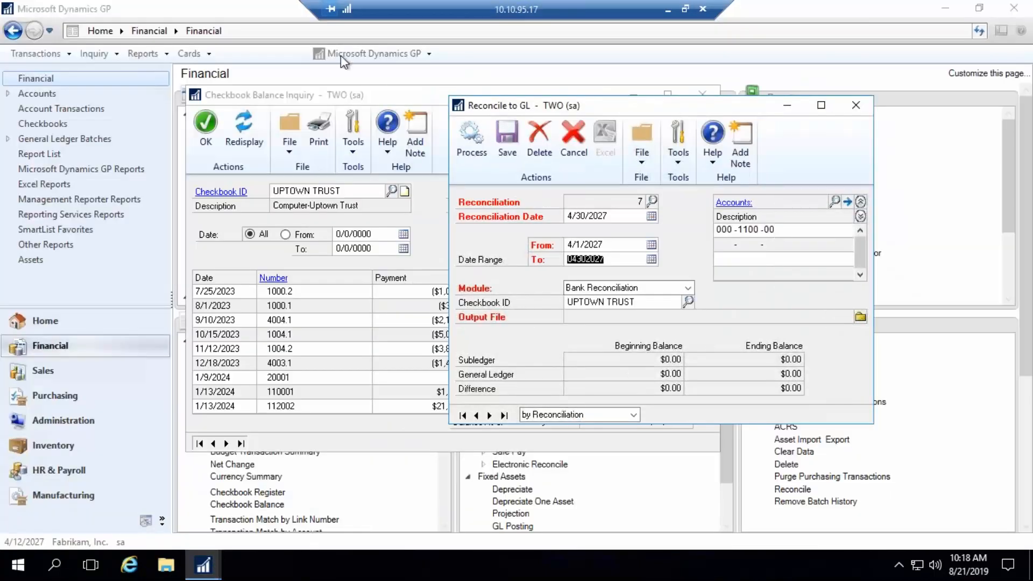
click(403, 95)
drag(403, 95, 286, 87)
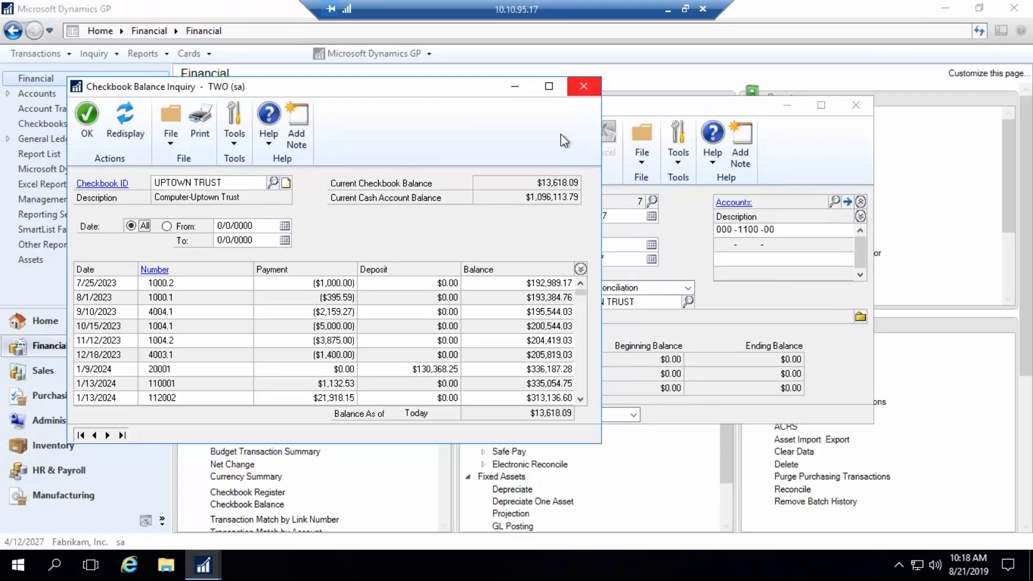
click(585, 89)
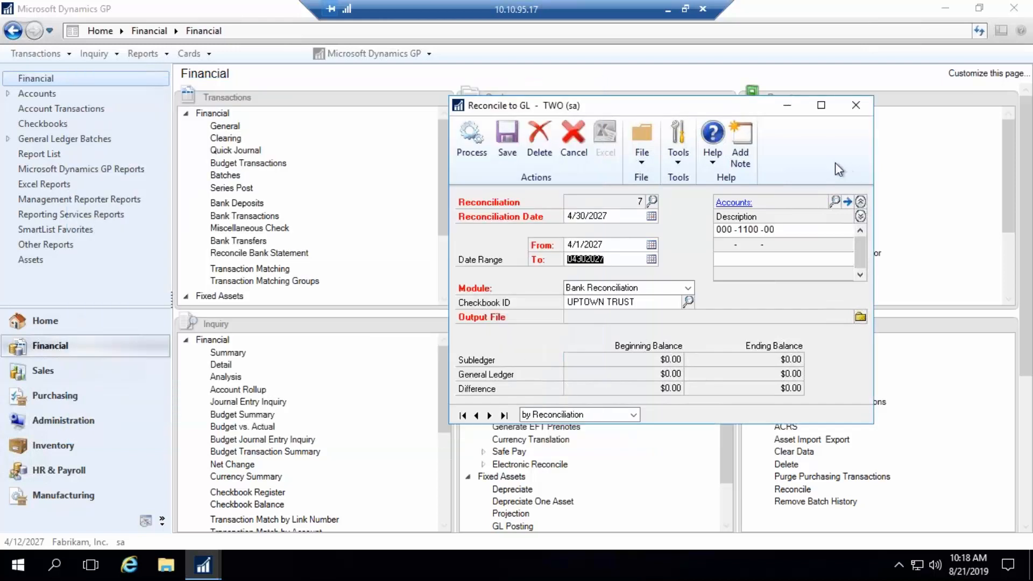
- Save the reconciliation's output file to the Desktop as UPTOWNTRUST_7_042027 in Excel format and process the bank reconciliation
click(859, 317)
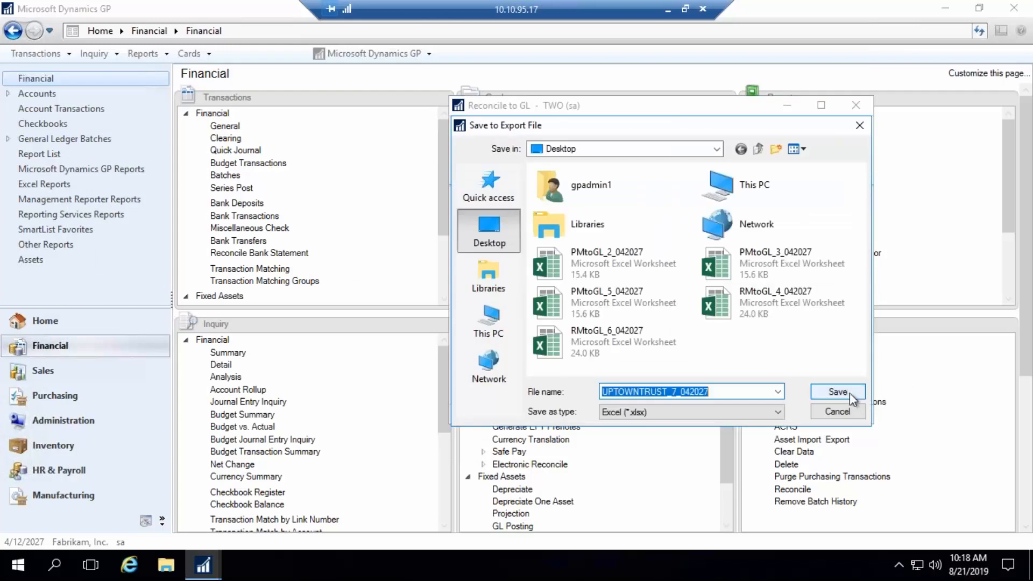
click(850, 393)
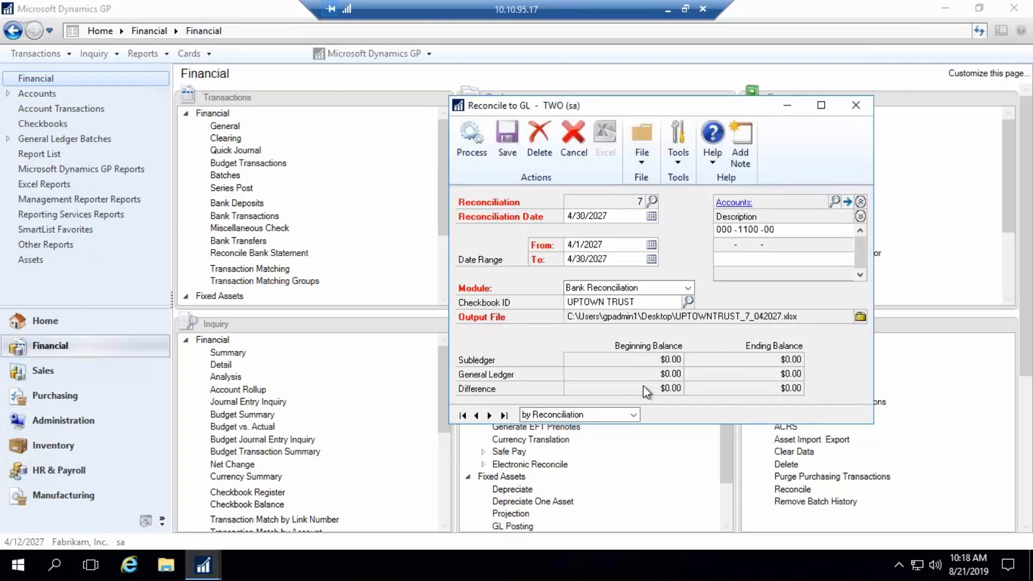
click(469, 156)
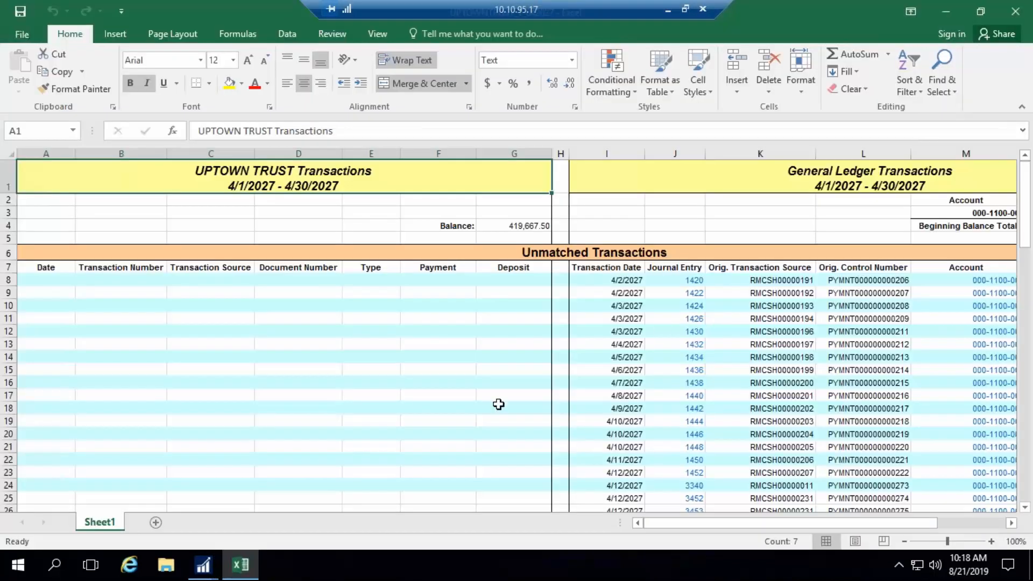
- Examine the unmatched, potentially matched and matched sections and the beginning balances of the UPTOWN TRUST reconciliation workbook
scroll(446, 379, down, 12)
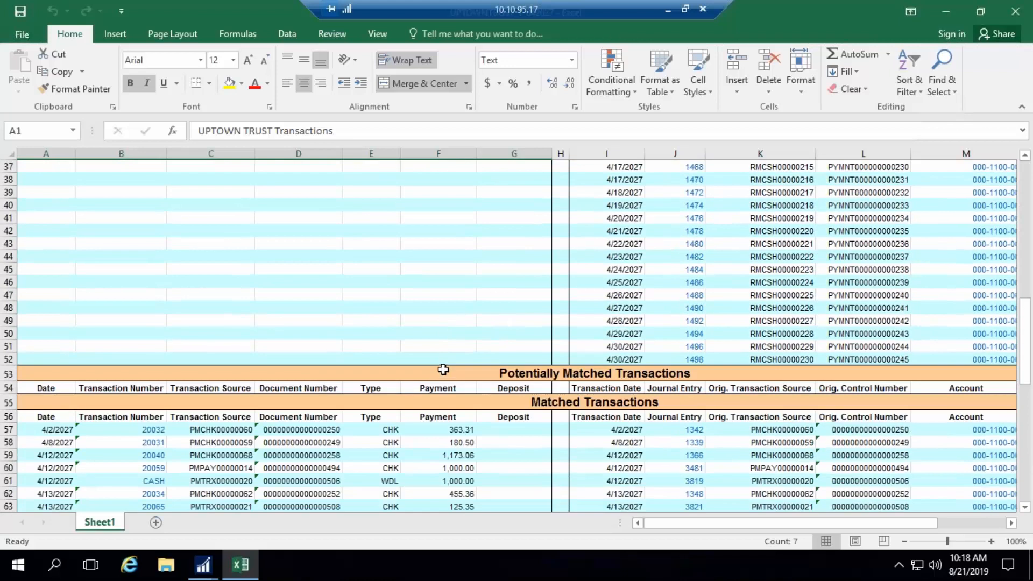
scroll(442, 369, up, 12)
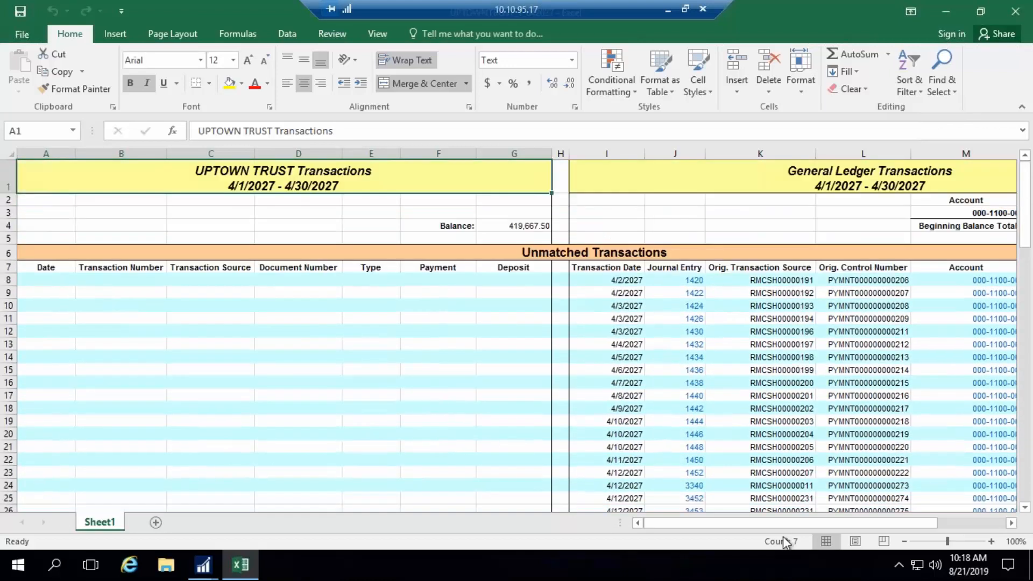
drag(795, 522, 854, 522)
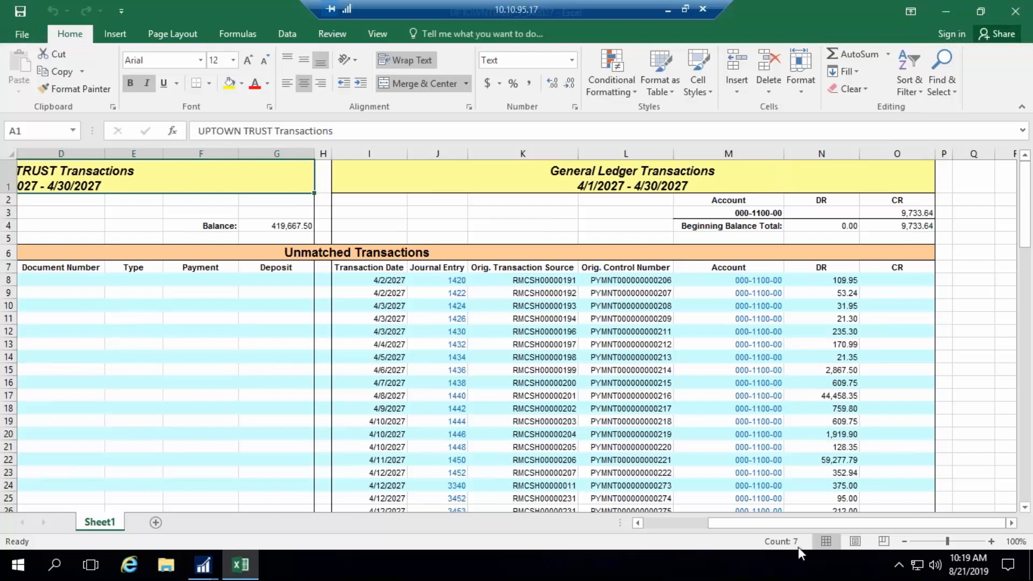
drag(775, 525, 710, 524)
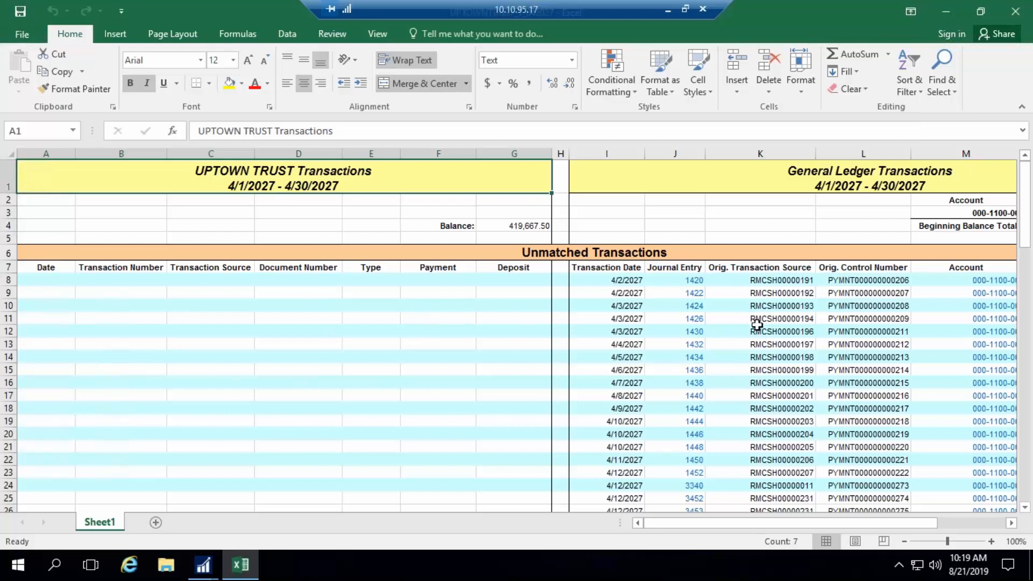
drag(883, 521, 945, 522)
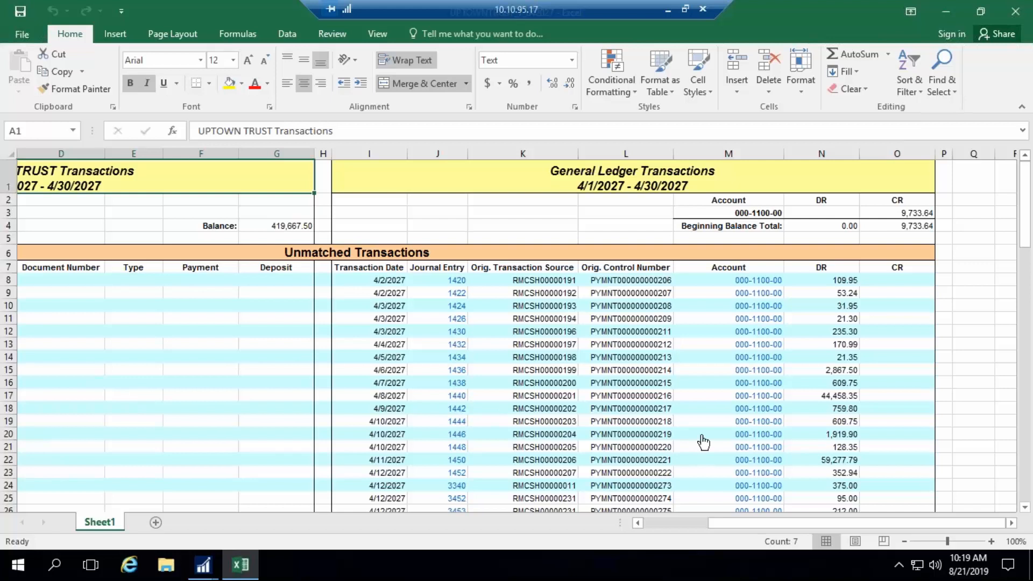
- Drill down from unmatched journal entry 1446 to its source cash receipt, and close both inquiry windows
scroll(686, 444, down, 1)
scroll(686, 443, down, 2)
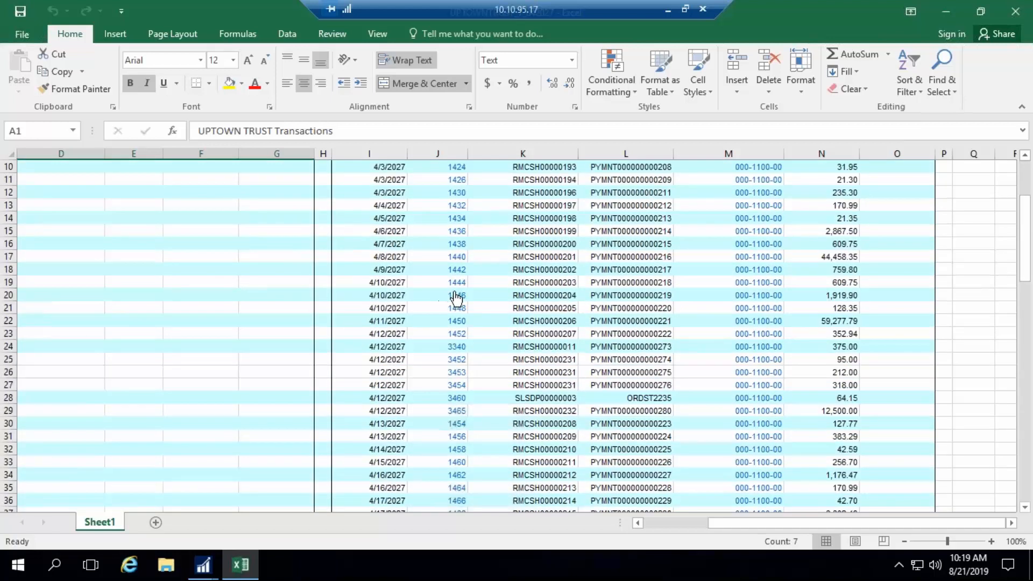
click(461, 299)
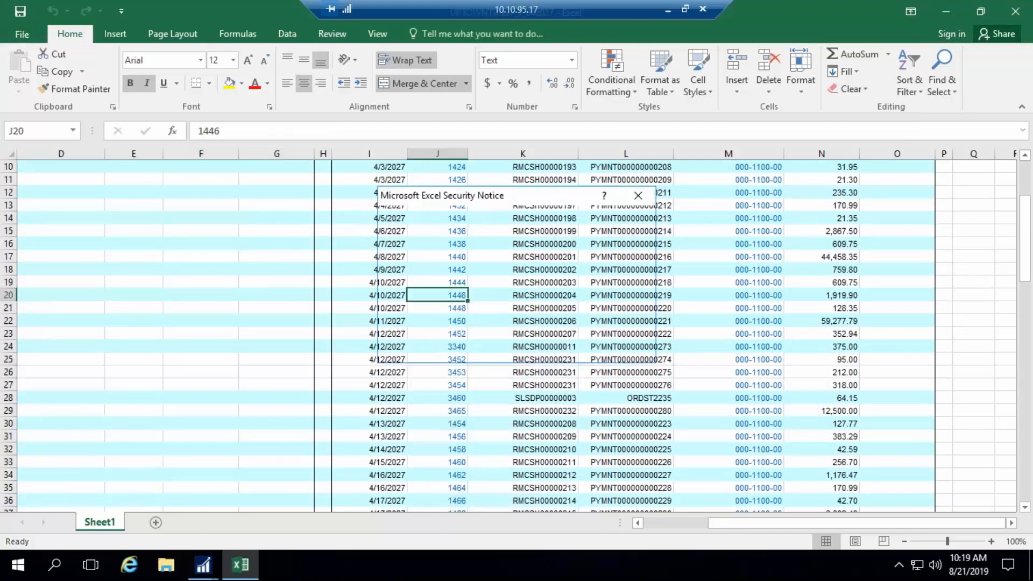
click(561, 349)
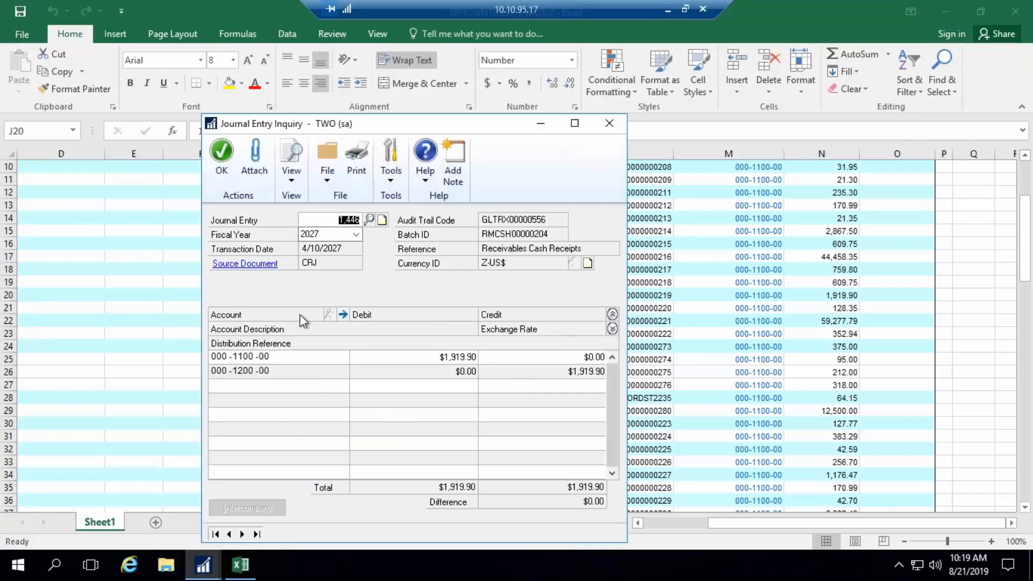
click(255, 267)
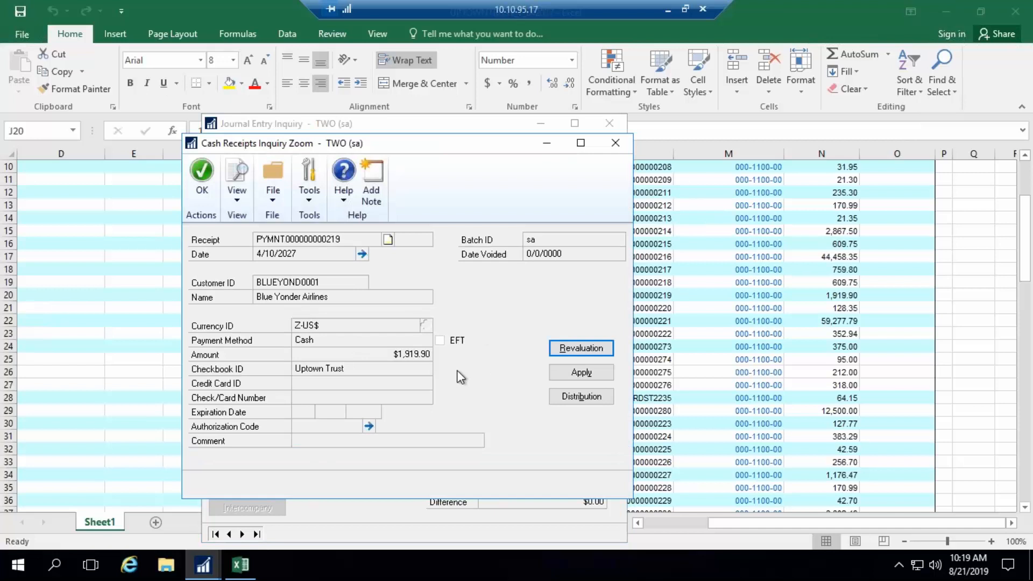
click(616, 143)
click(611, 123)
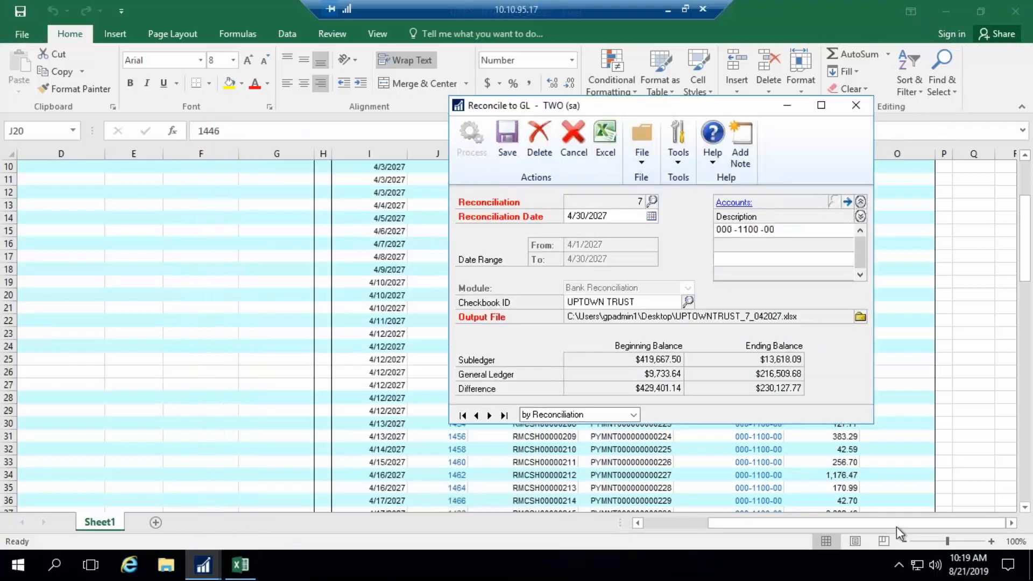
- Close the processed bank reconciliation and its UPTOWNTRUST_7_042027 workbook without saving changes
click(856, 105)
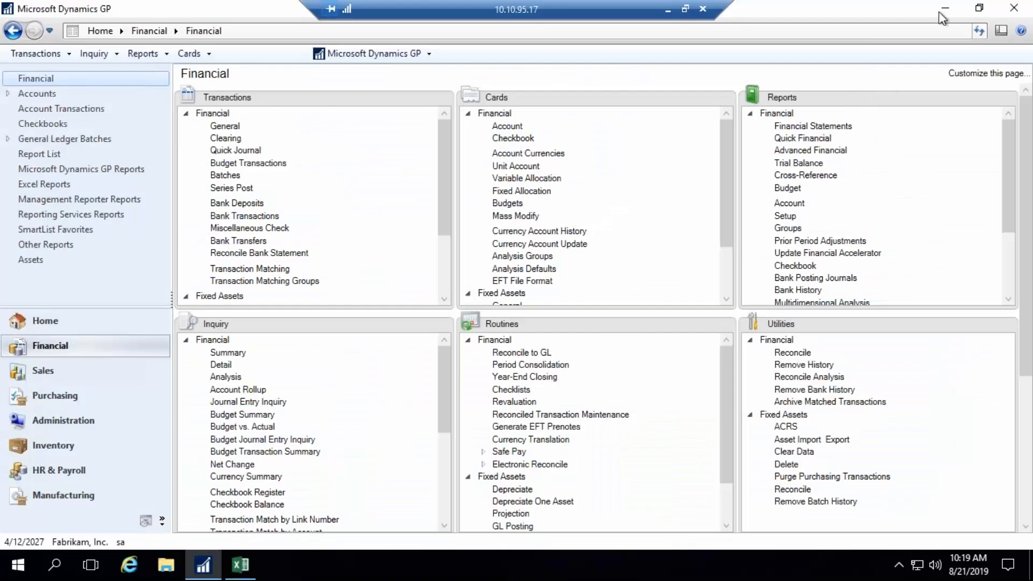
click(240, 565)
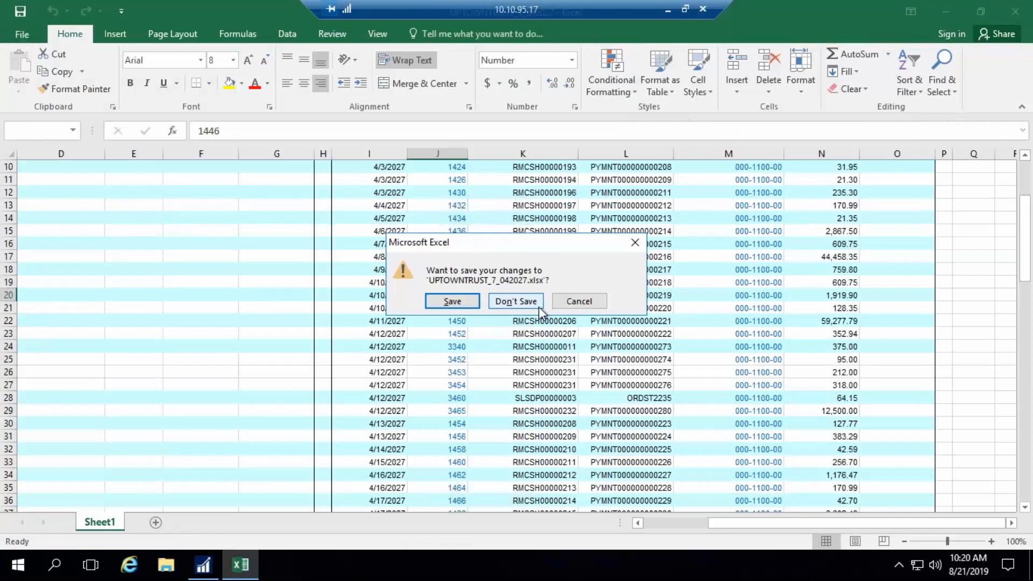
click(518, 302)
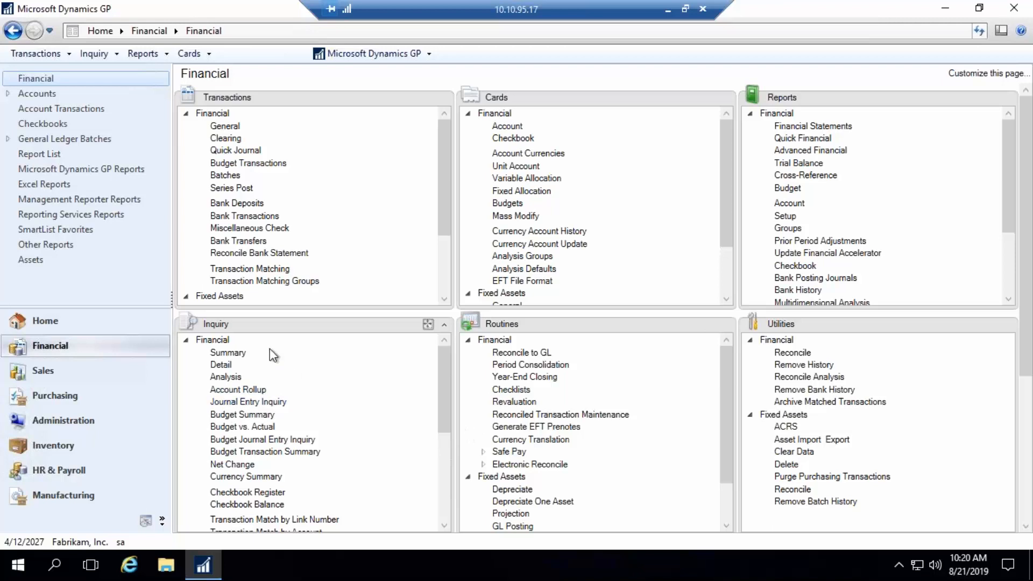
- Open an Account Rollup Inquiry with the "inventory accts" option for 2027 and minimize it
click(249, 390)
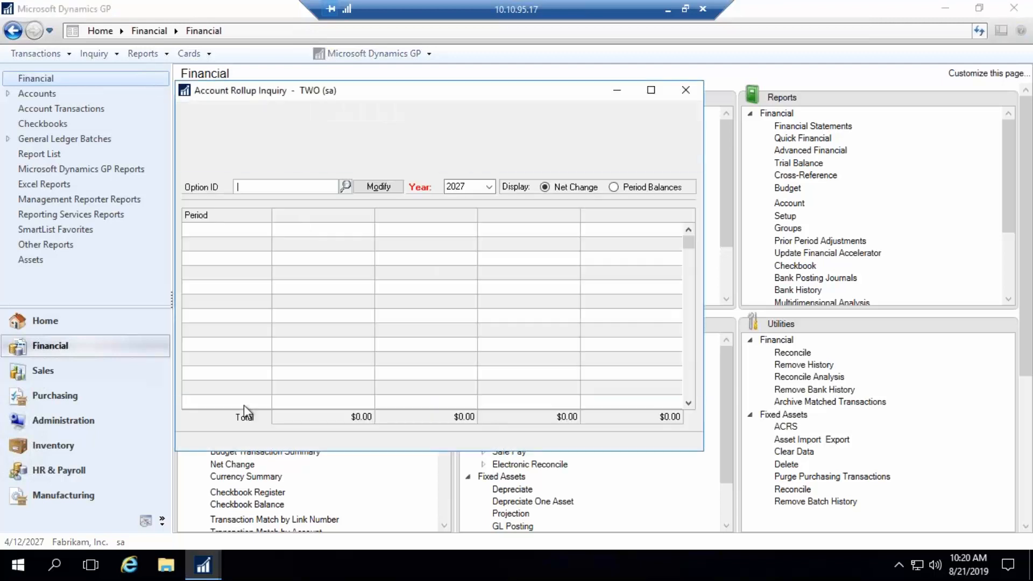
click(345, 185)
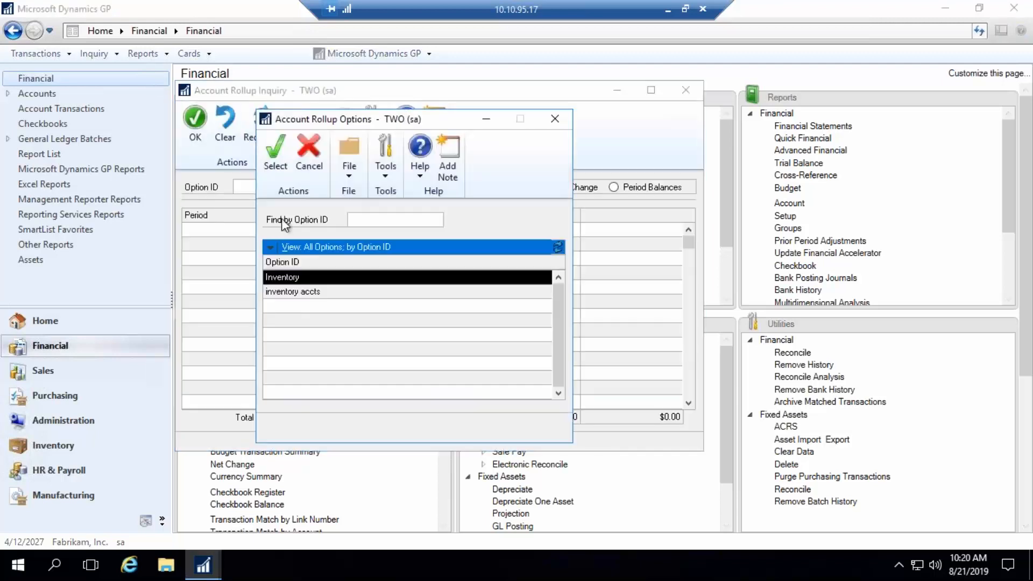
double_click(295, 290)
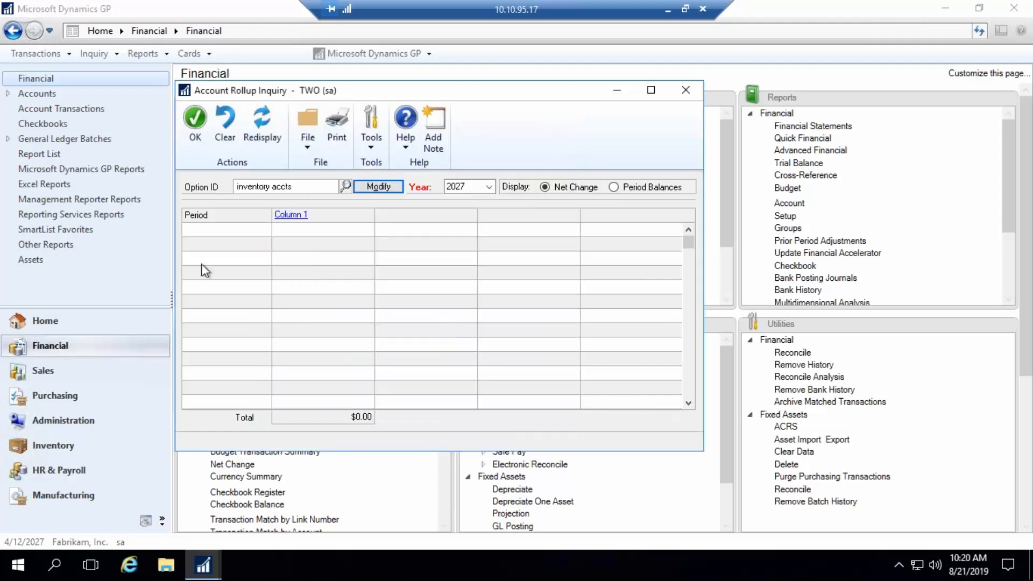
click(617, 90)
- Look up the inventory accounts from main segment 1300 in Account Maintenance
click(506, 128)
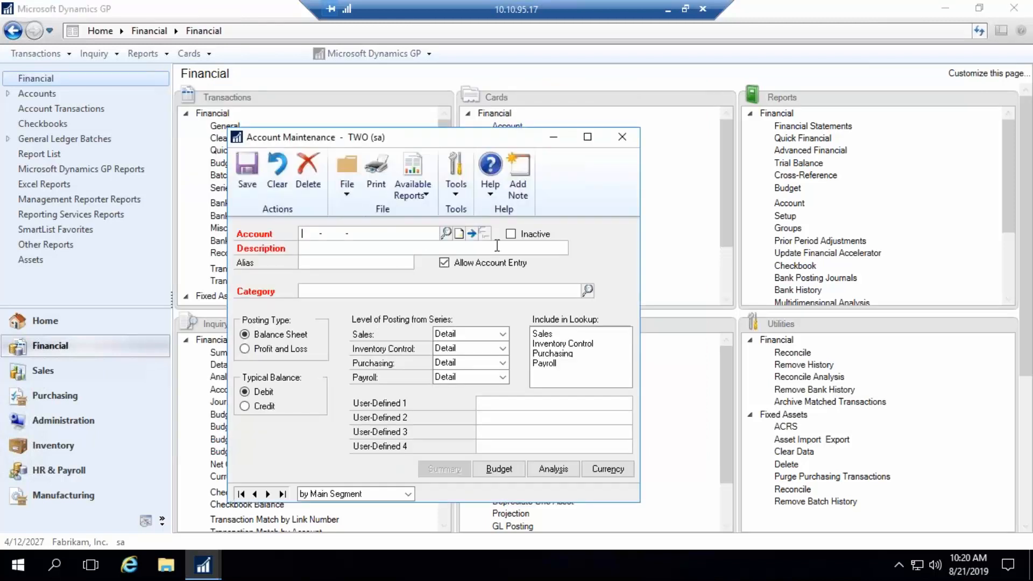
click(446, 233)
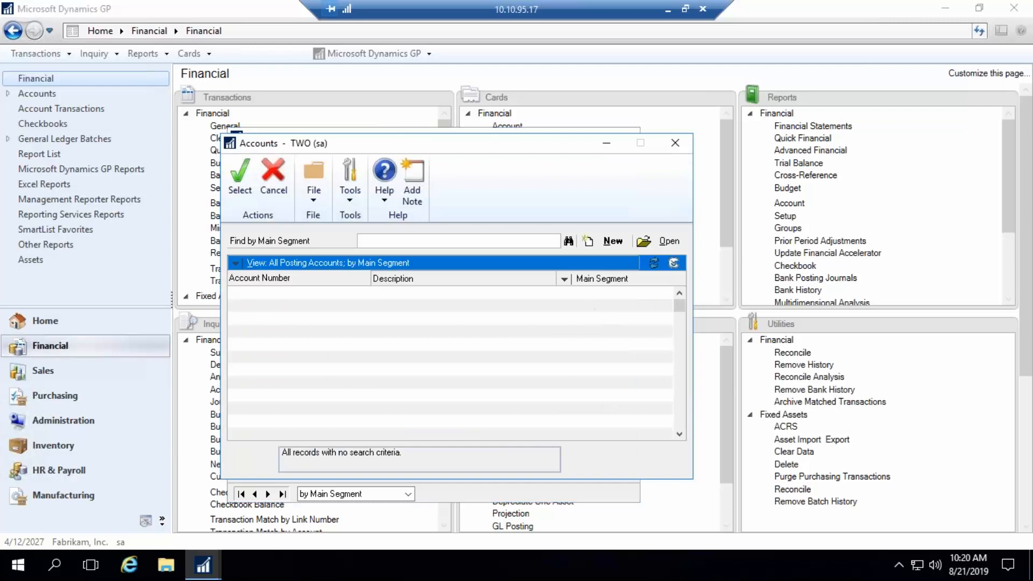
click(682, 417)
click(682, 415)
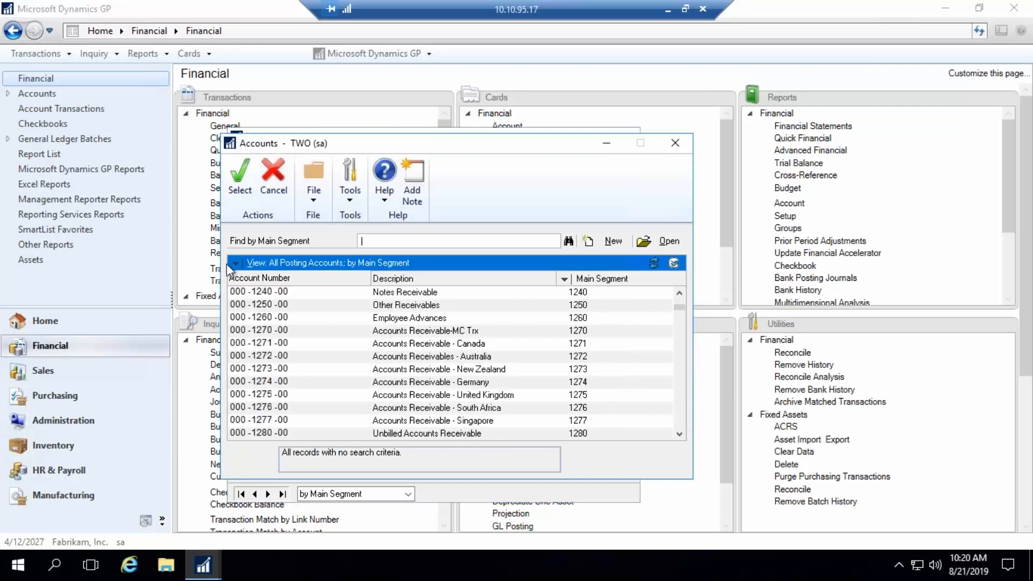
text(1300)
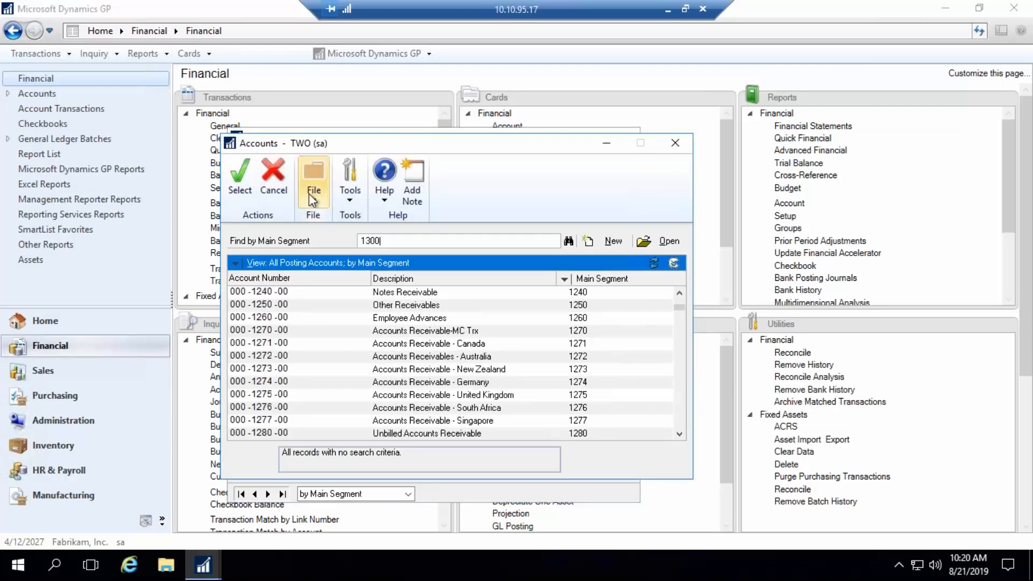
key(Return)
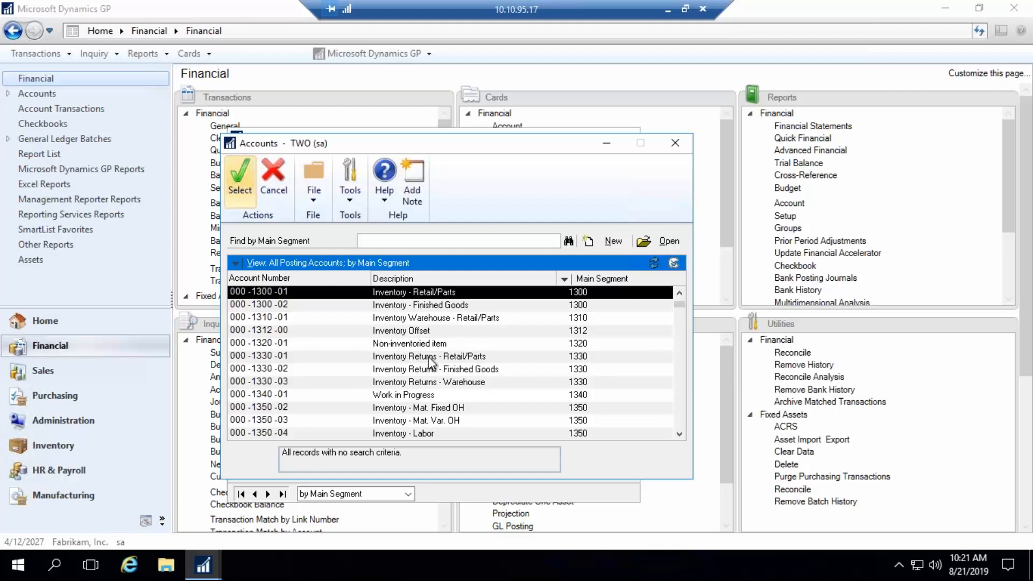
- Close the account lookup and Account Maintenance without selecting an account, and return to the Account Rollup Inquiry
click(675, 143)
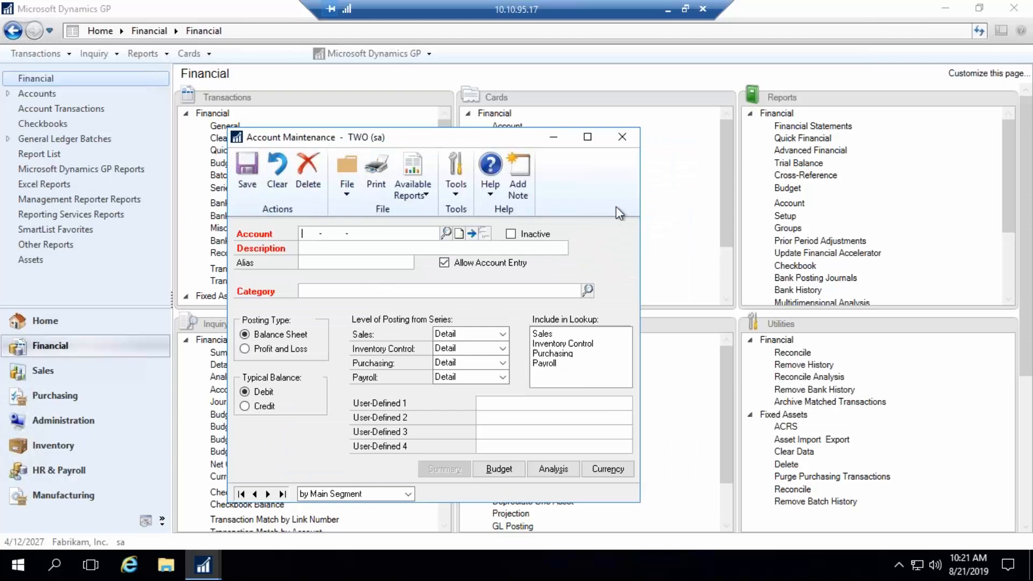
click(621, 136)
mouse_move(202, 565)
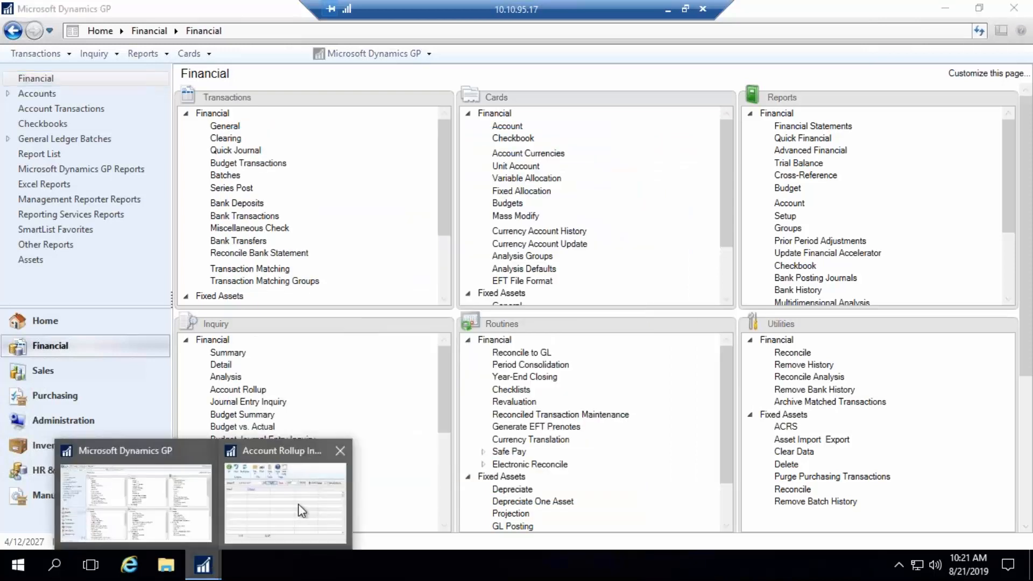
click(293, 498)
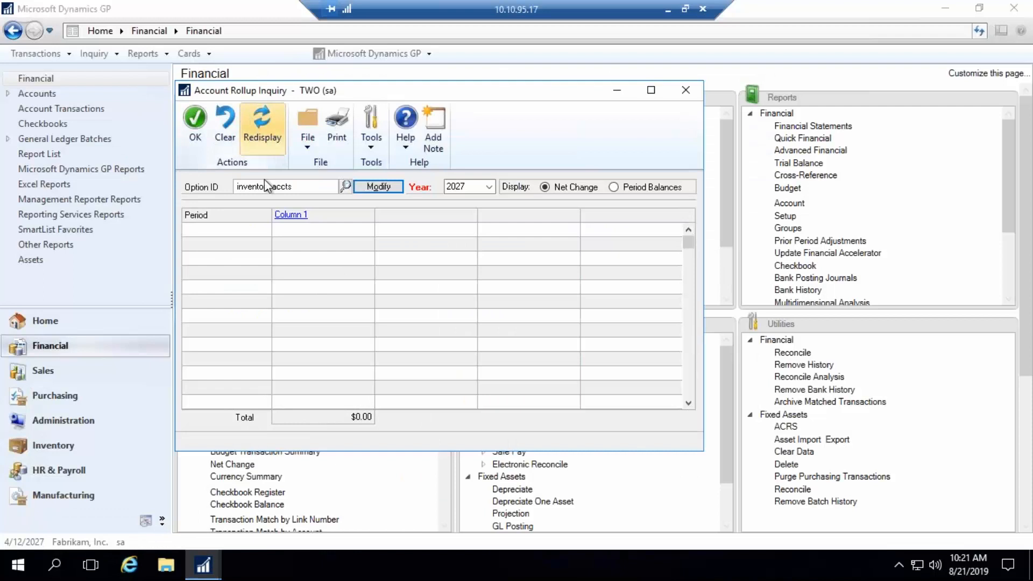
- Redisplay the inventory accounts rollup as period balances and open the account detail for Period 4
click(262, 129)
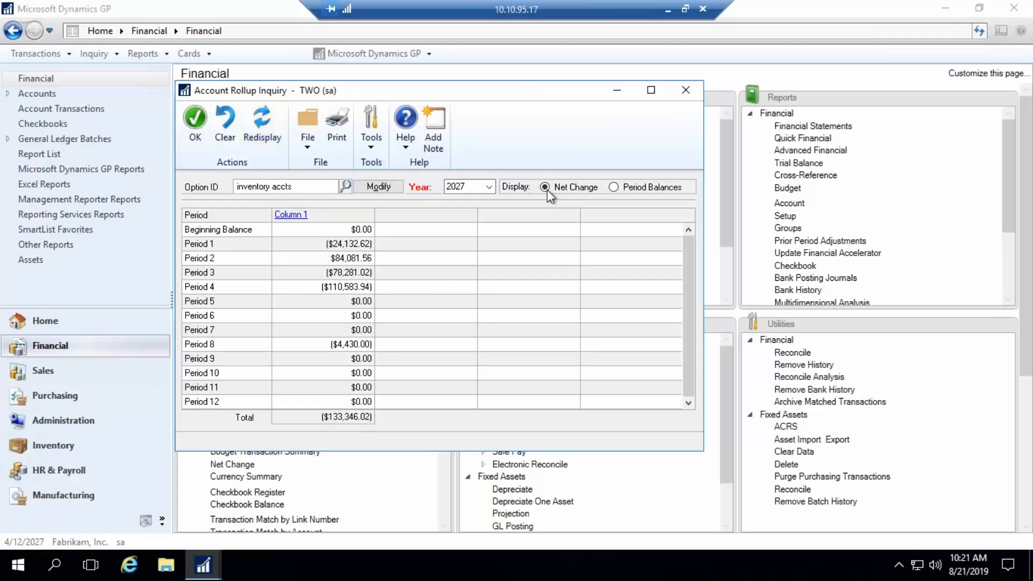
click(612, 187)
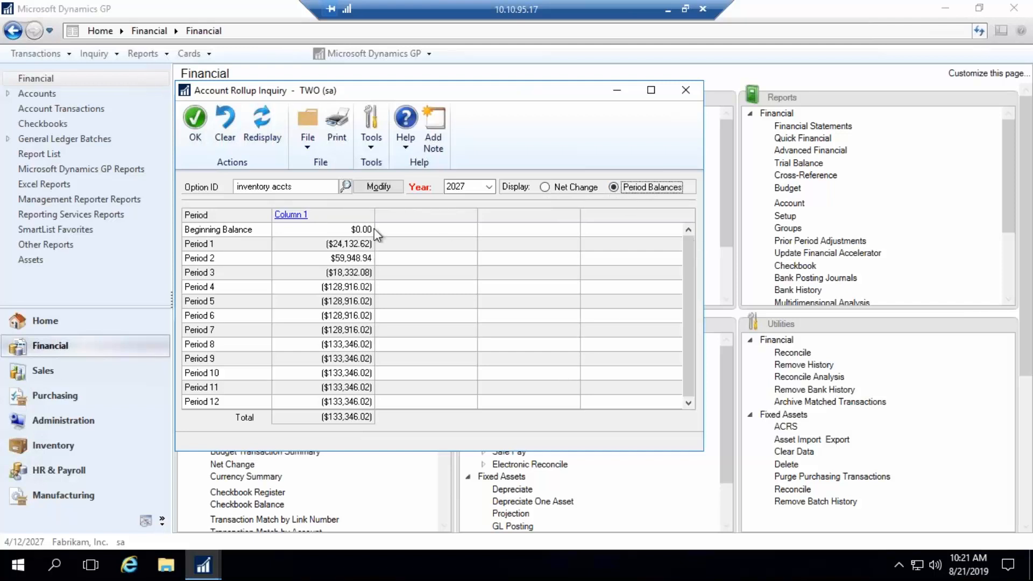
click(334, 277)
click(332, 287)
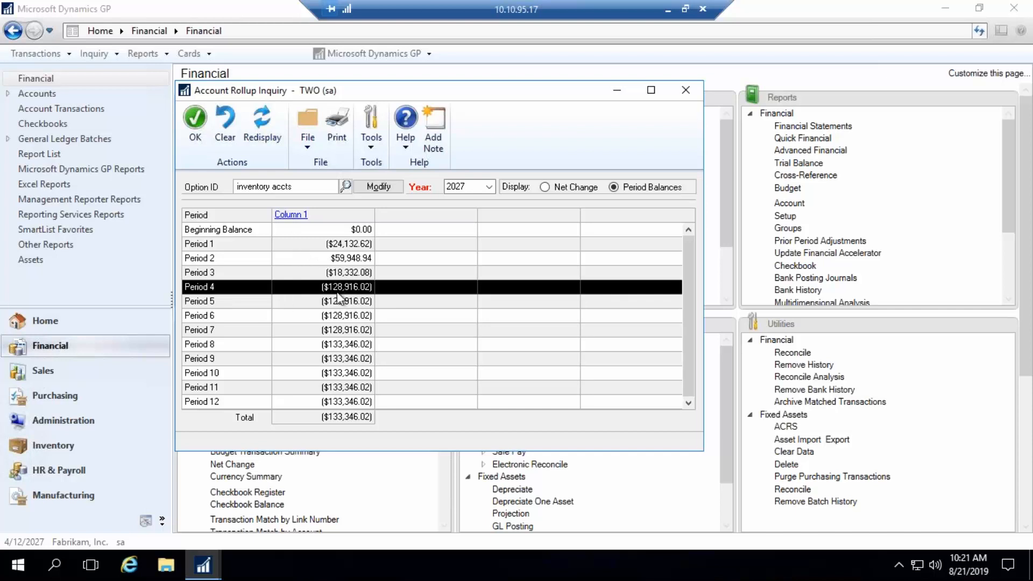
click(291, 214)
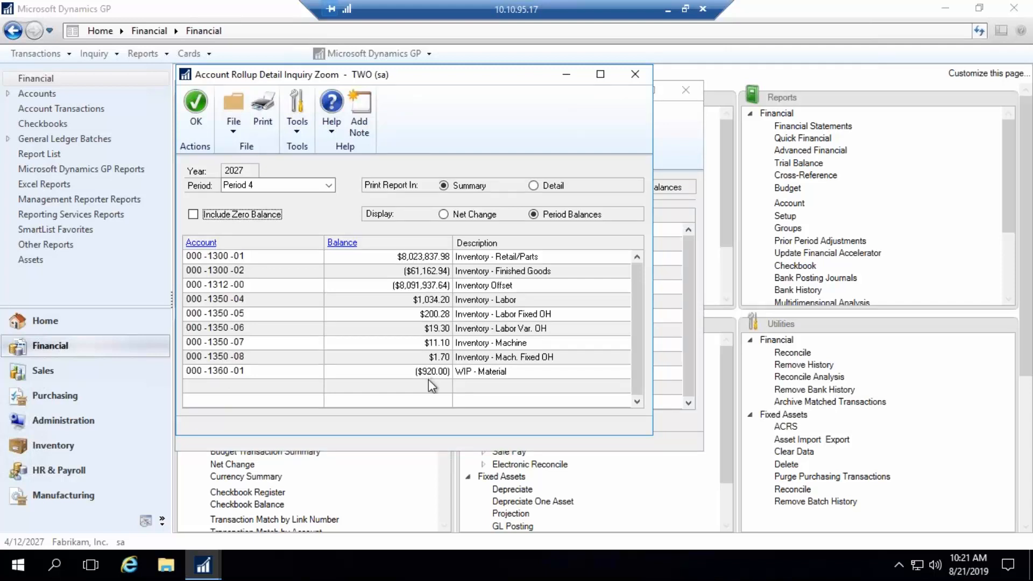
- Review the transaction detail behind the balance of account 000-1300-01, and close the Detail Inquiry
click(228, 259)
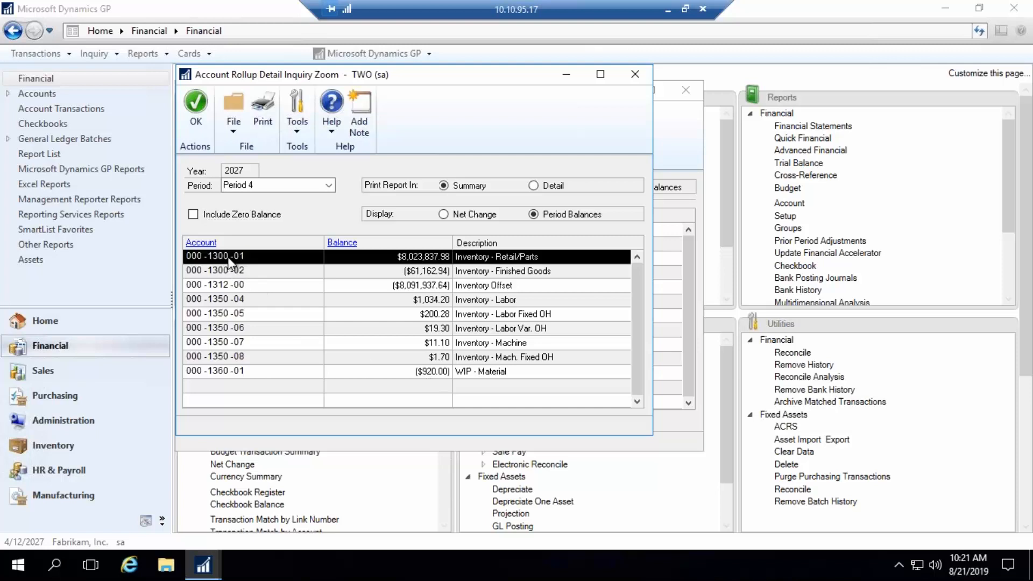
click(346, 246)
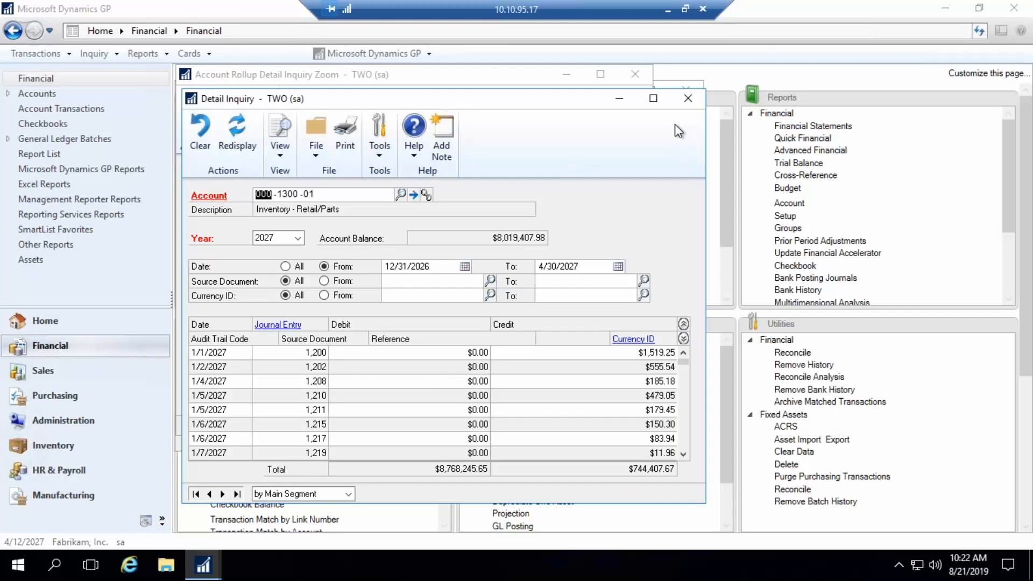
click(688, 98)
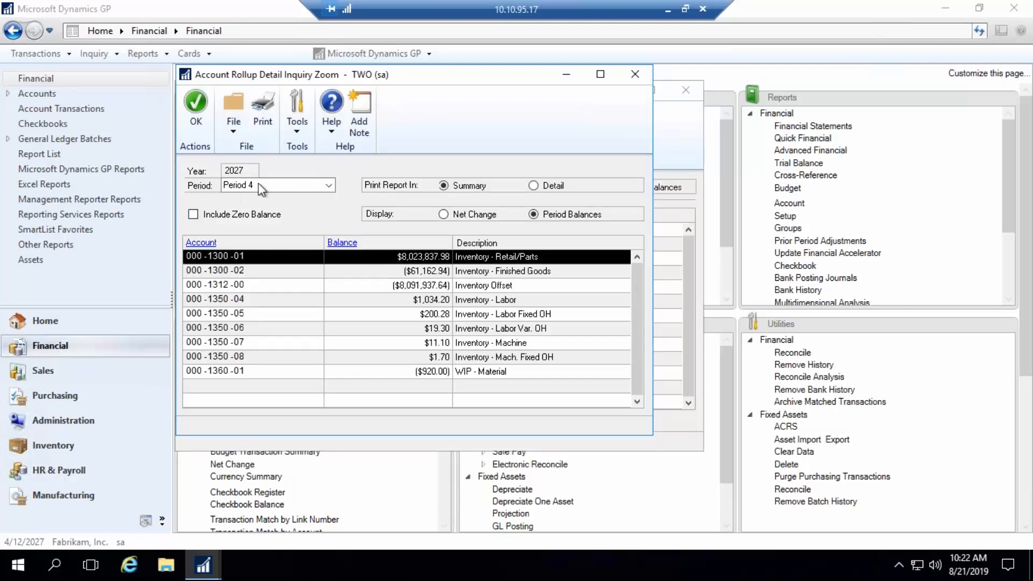
- Include zero-balance accounts in the Period 4 rollup detail, review the full list, and return to the Account Rollup Inquiry
click(193, 214)
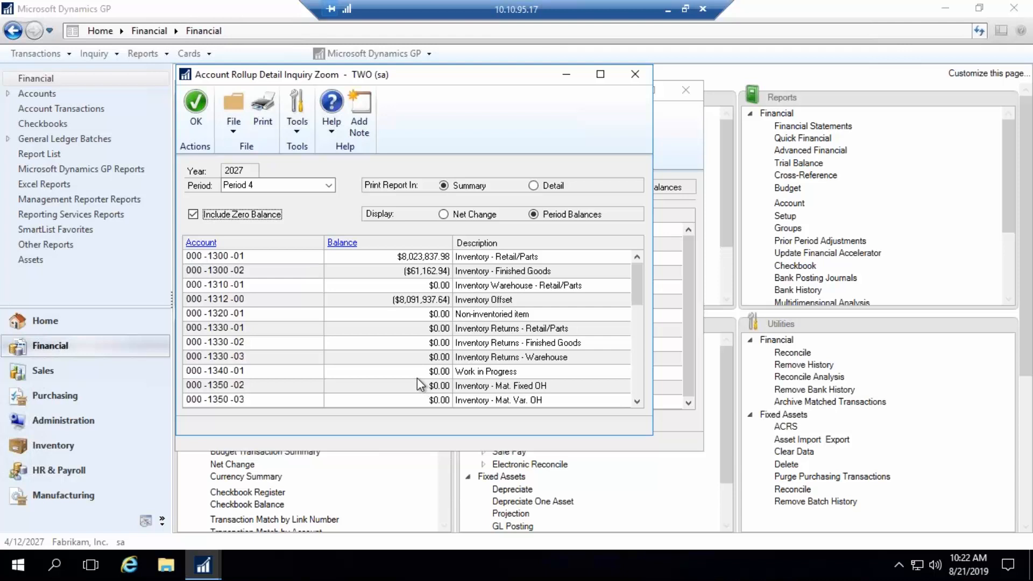
drag(637, 296, 638, 379)
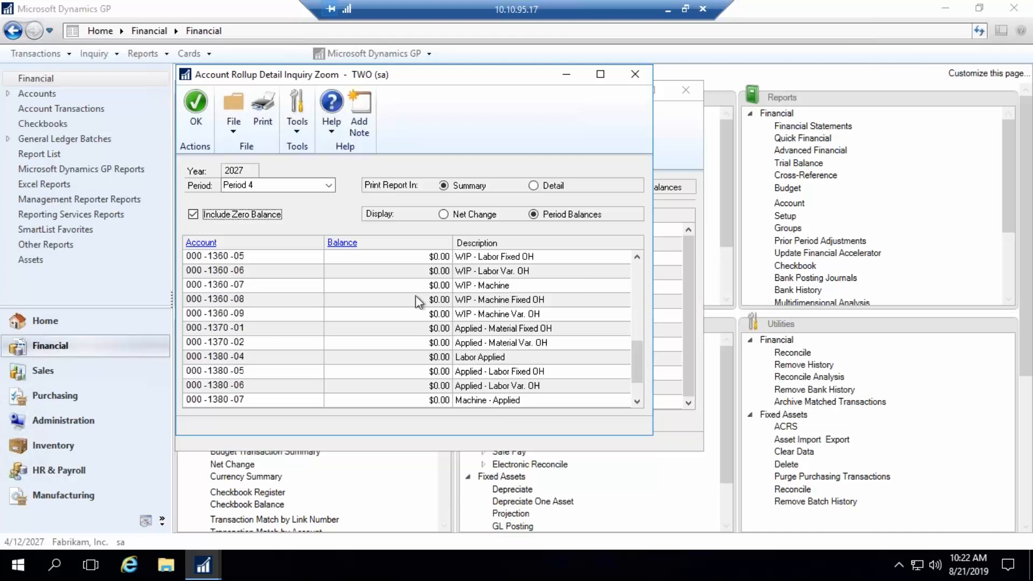
drag(639, 349, 647, 253)
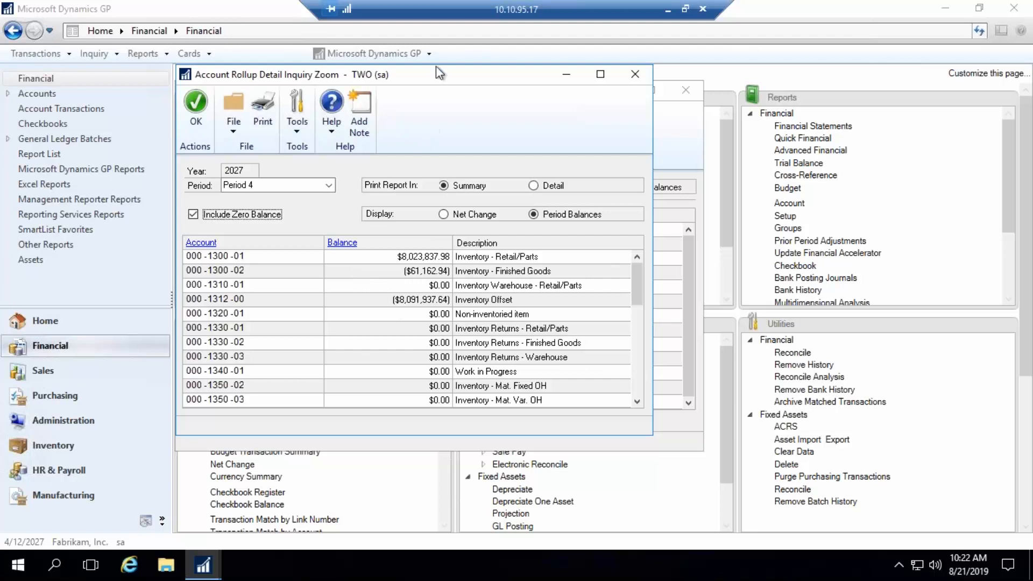
click(634, 75)
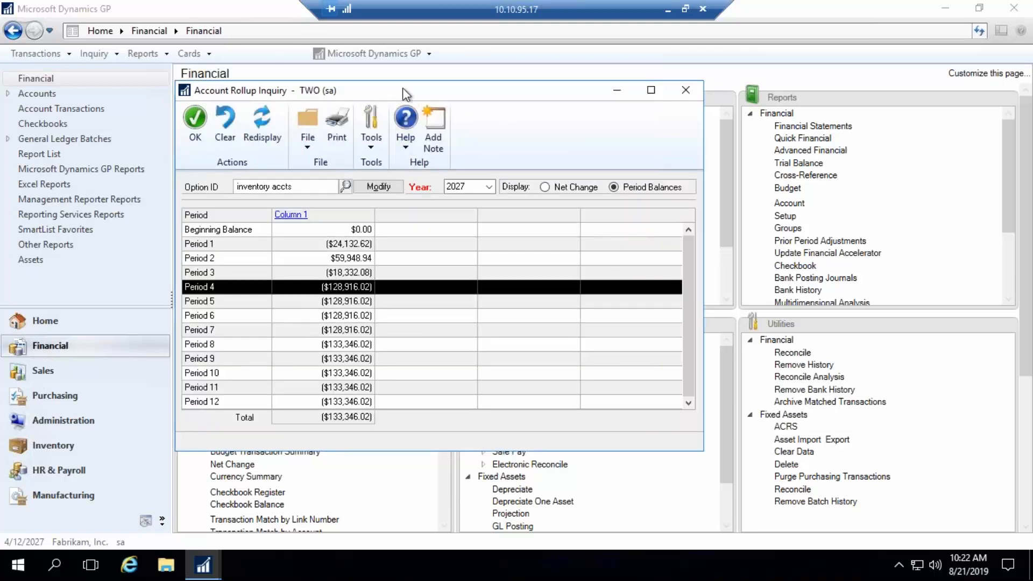
drag(403, 88, 667, 92)
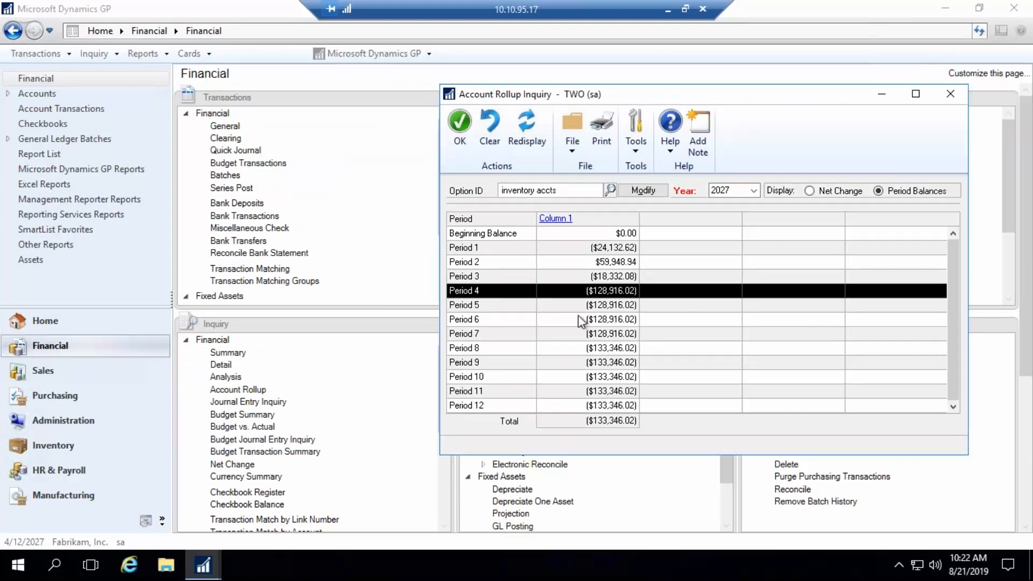
- Review the report types available in Inventory Activity Reports, and close it without choosing one
click(50, 445)
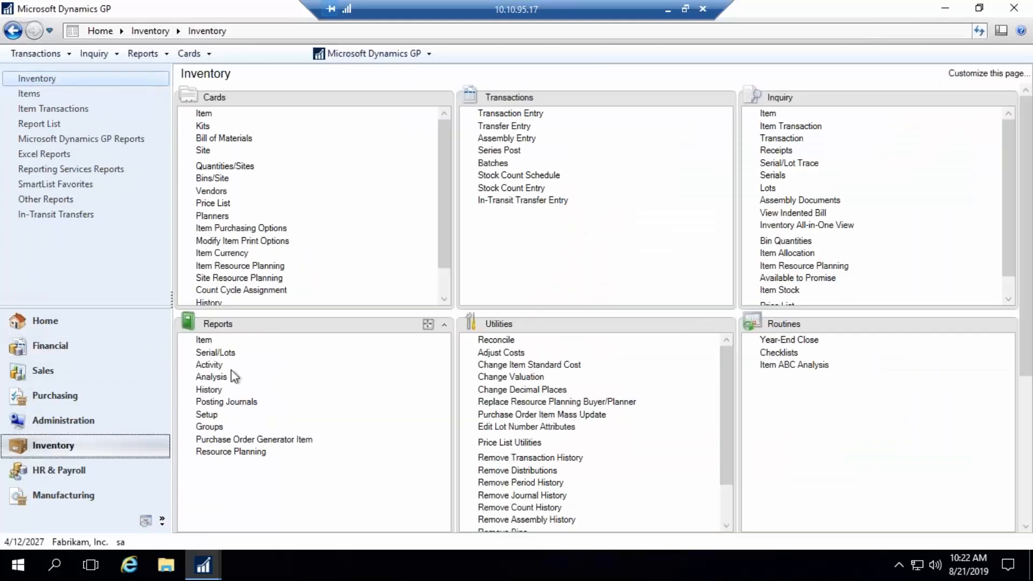
click(208, 365)
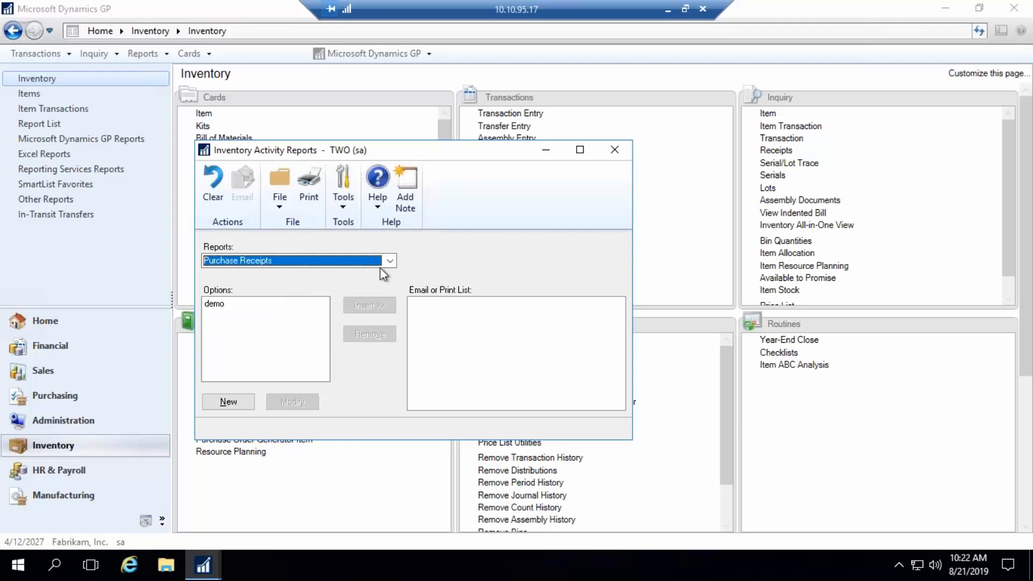
click(390, 260)
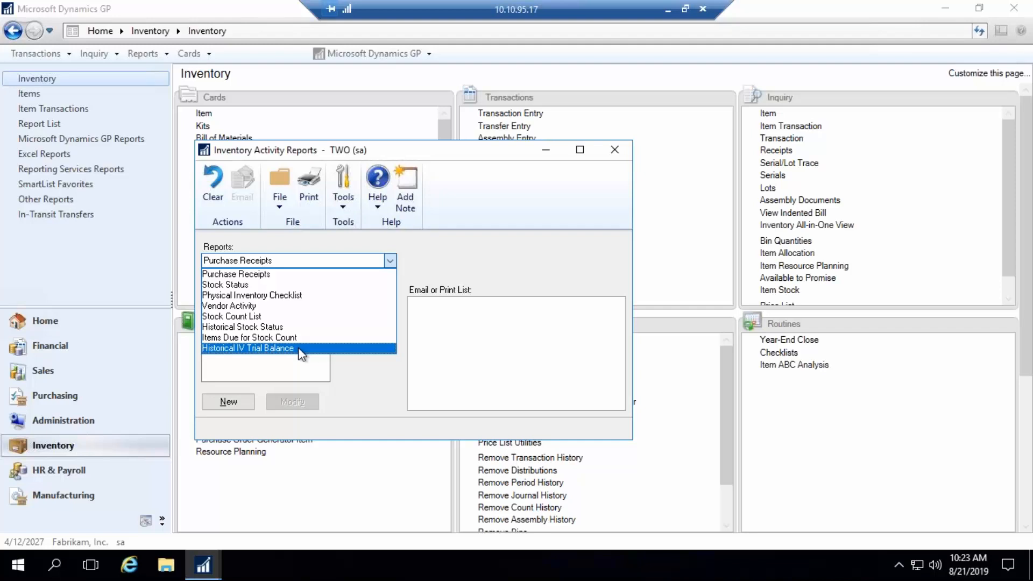
click(616, 152)
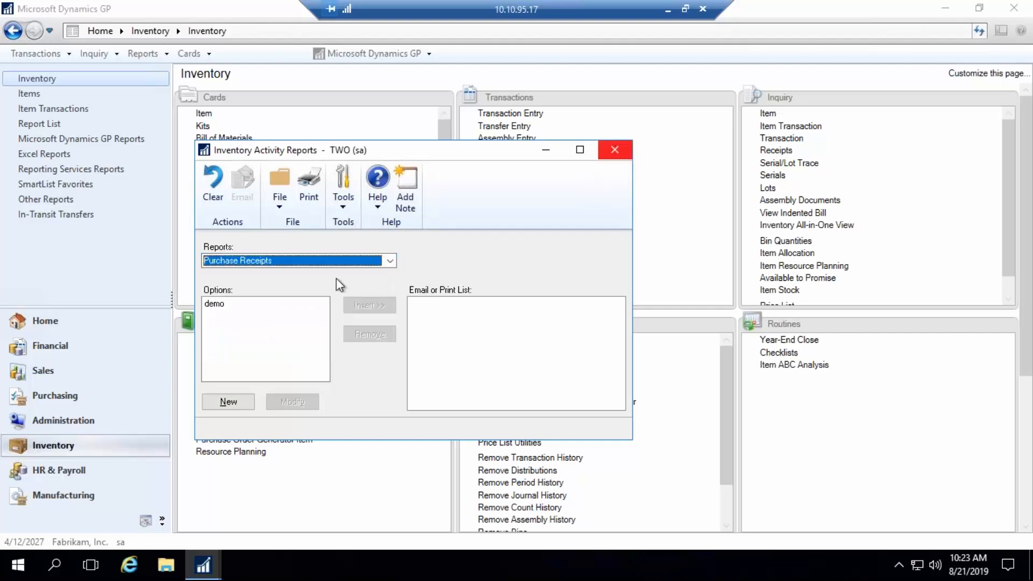
click(611, 151)
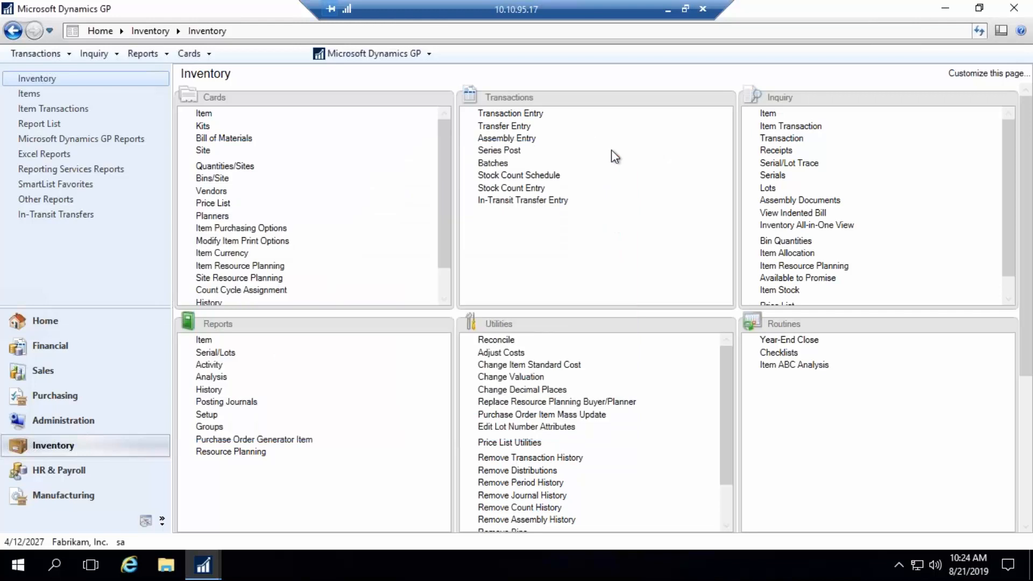
- Open the "demo" option of the payables Historical Aged Trial Balance report for modification
click(48, 393)
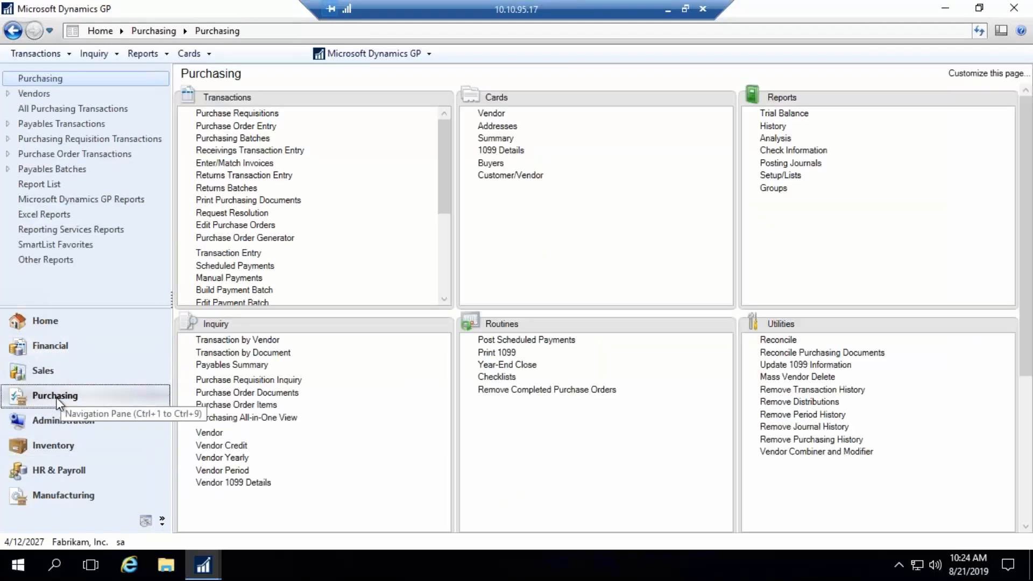
click(781, 115)
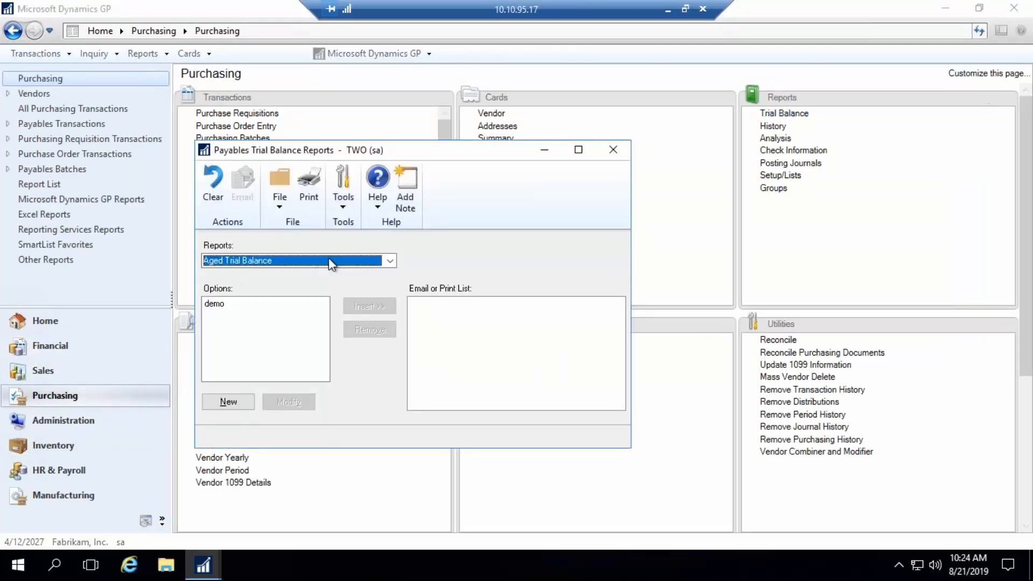
click(390, 260)
click(216, 295)
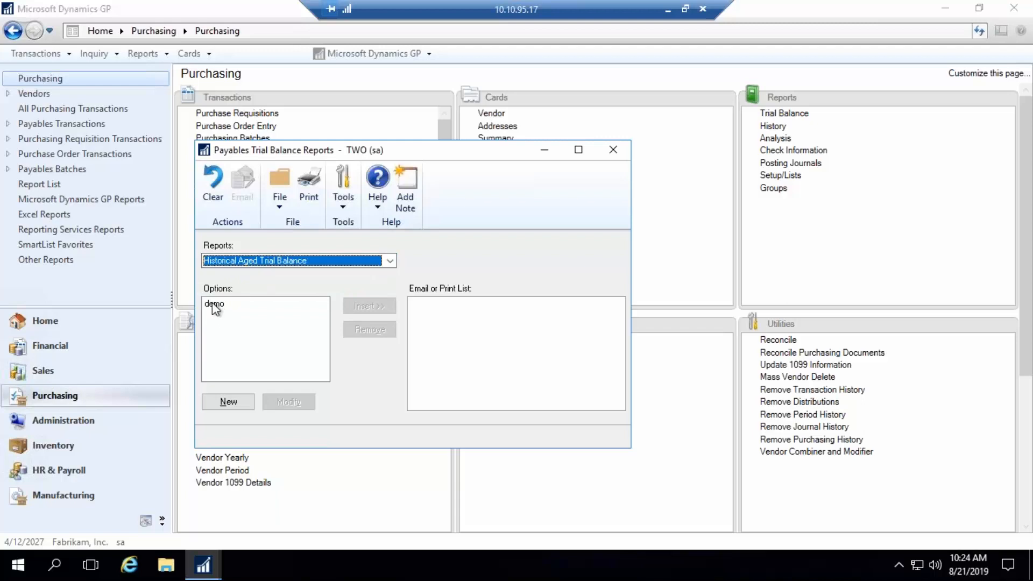
click(215, 304)
click(288, 402)
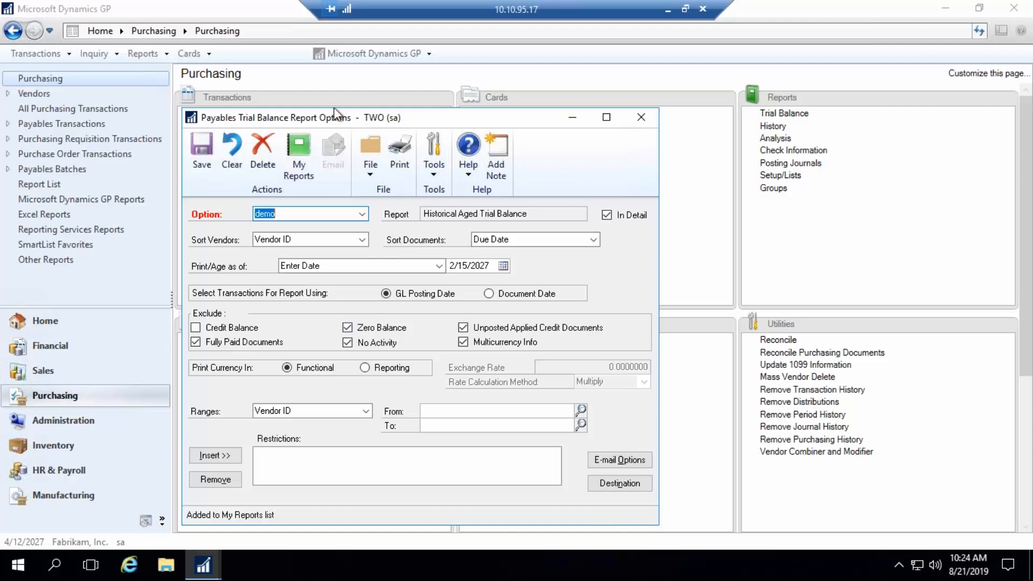
drag(425, 115, 621, 112)
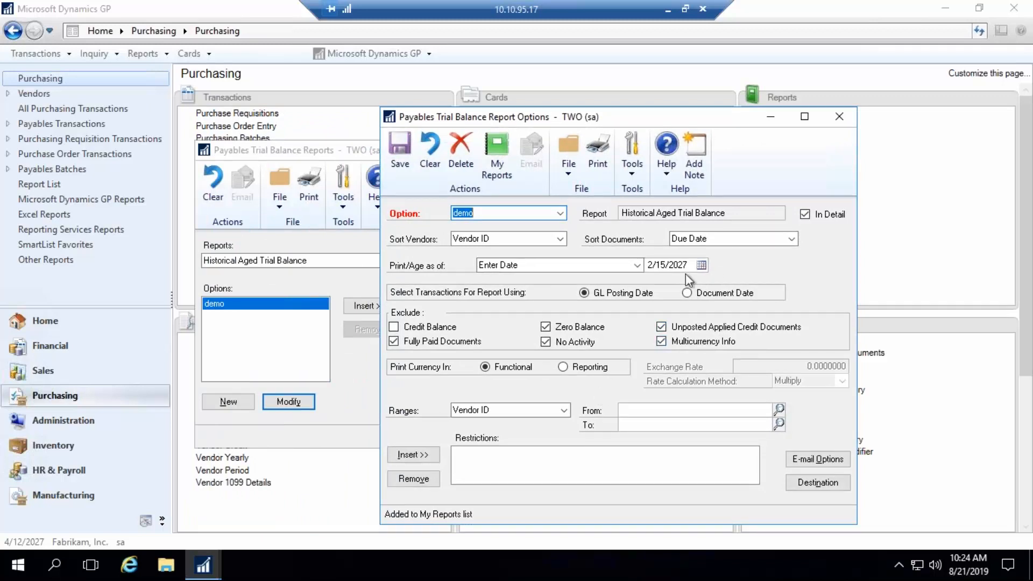
- Set the Historical Aged Trial Balance's print/age date to 4/30/2027
click(704, 266)
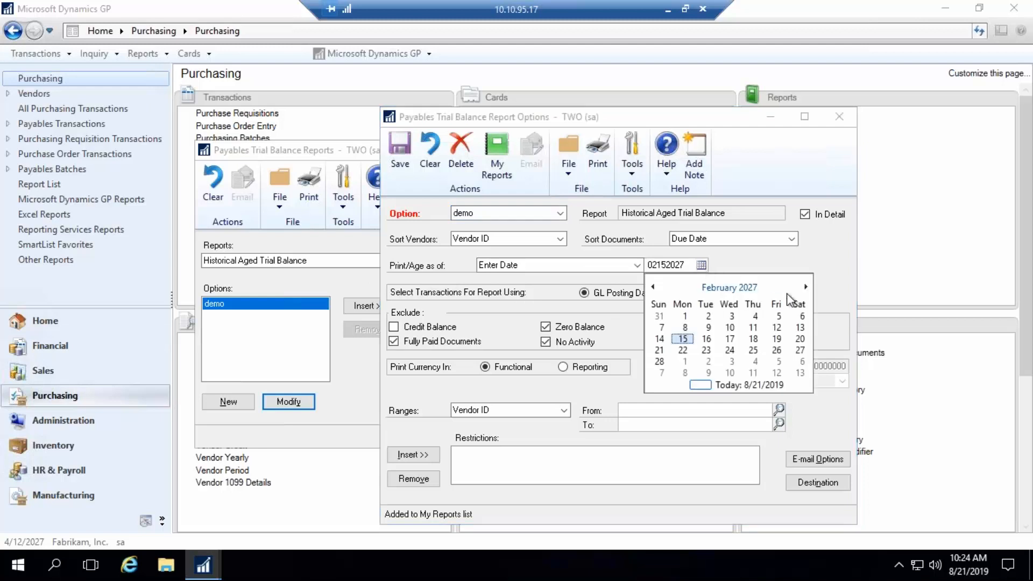
click(805, 287)
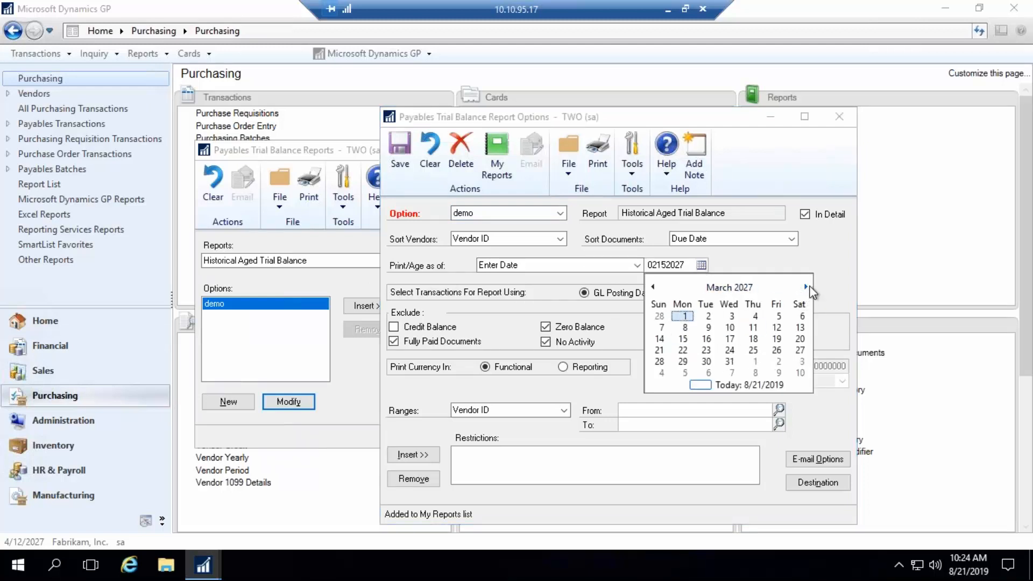
click(806, 288)
click(777, 360)
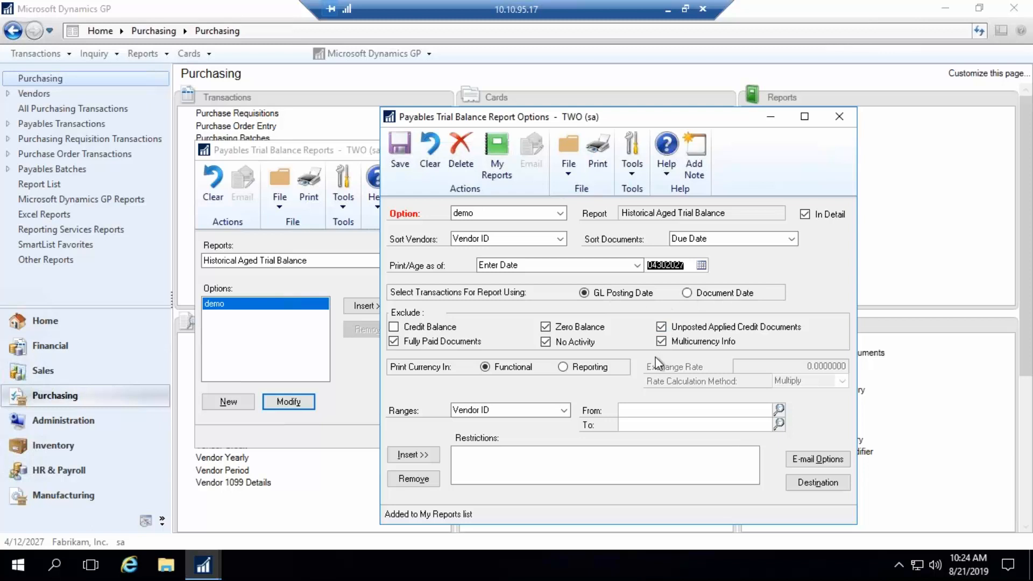
- Check the report destination, print the Historical Aged Trial Balance to the screen, and go to the vendor totals on the last page
click(814, 483)
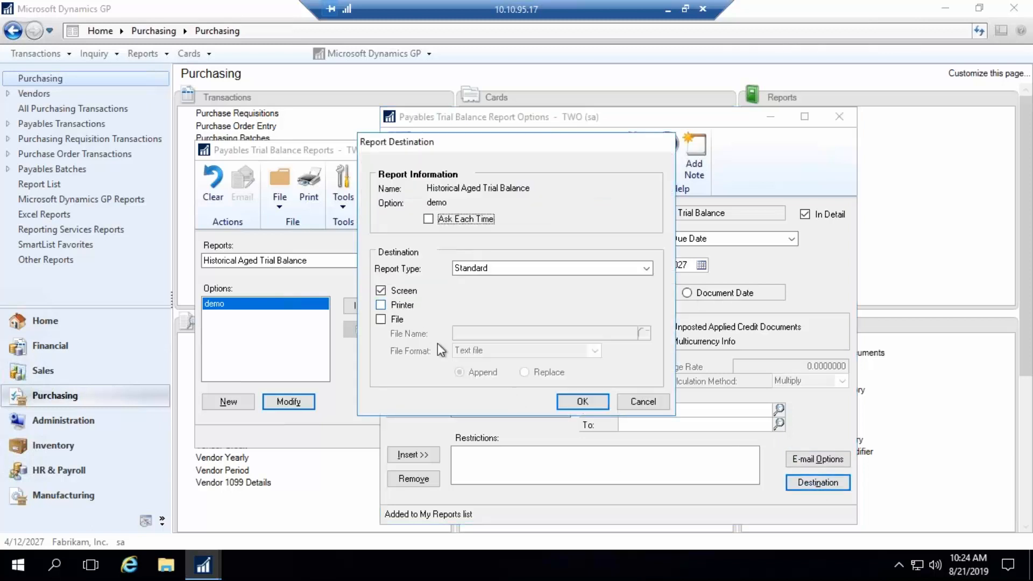
click(581, 401)
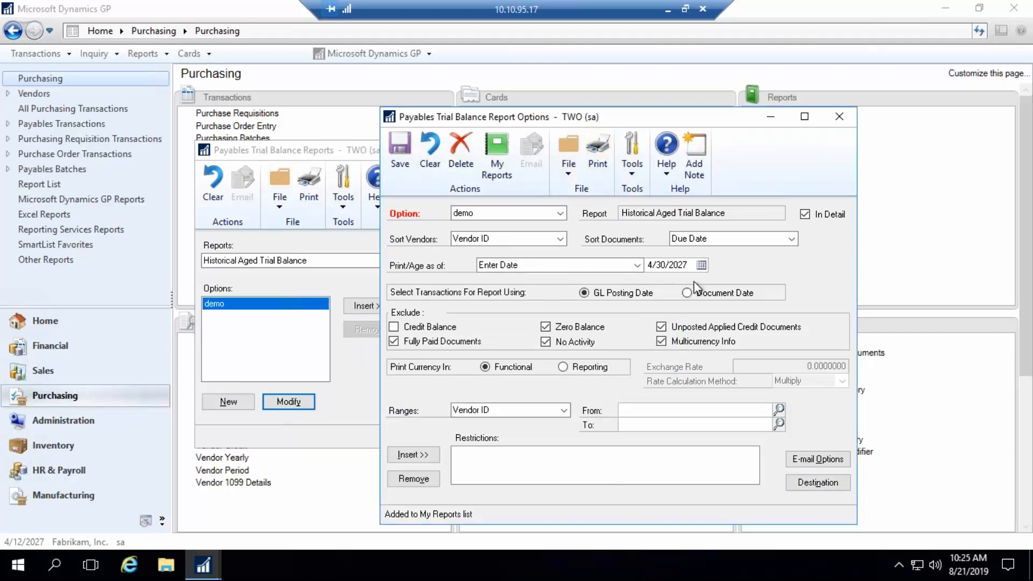
key(ctrl+p)
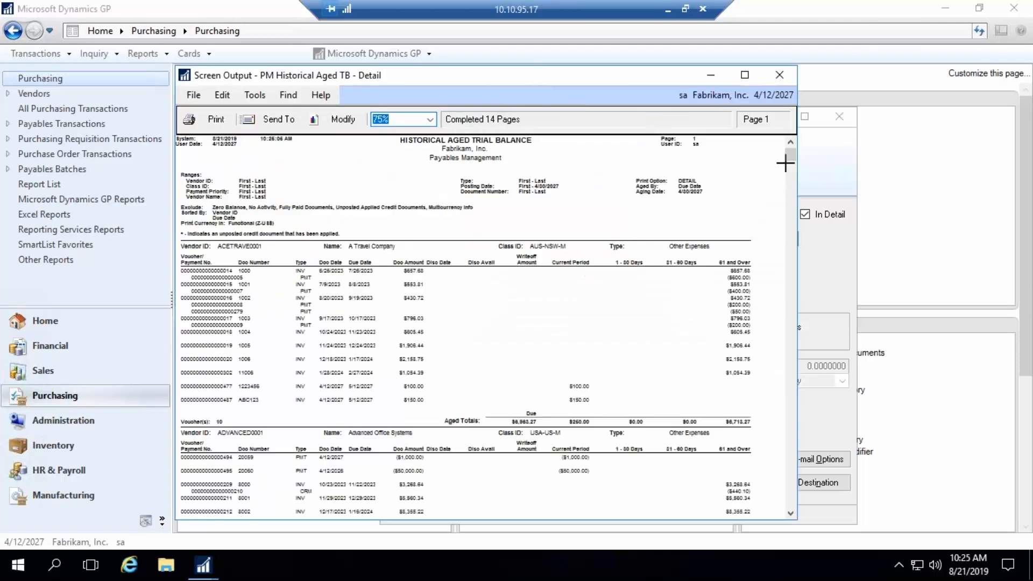
drag(790, 157, 799, 510)
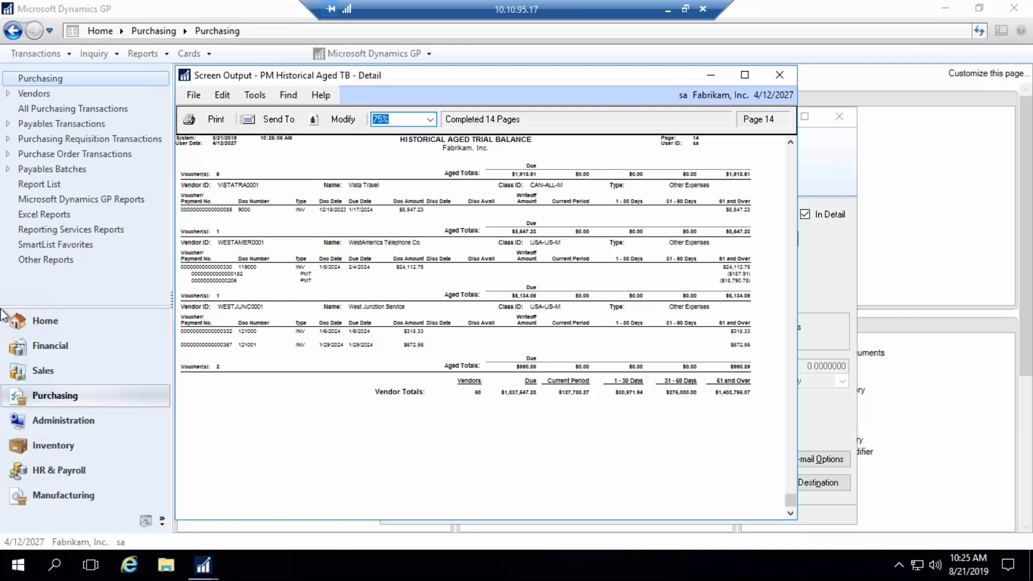
- Open a financial Summary Inquiry and try to look up account 000-2000-00
click(66, 356)
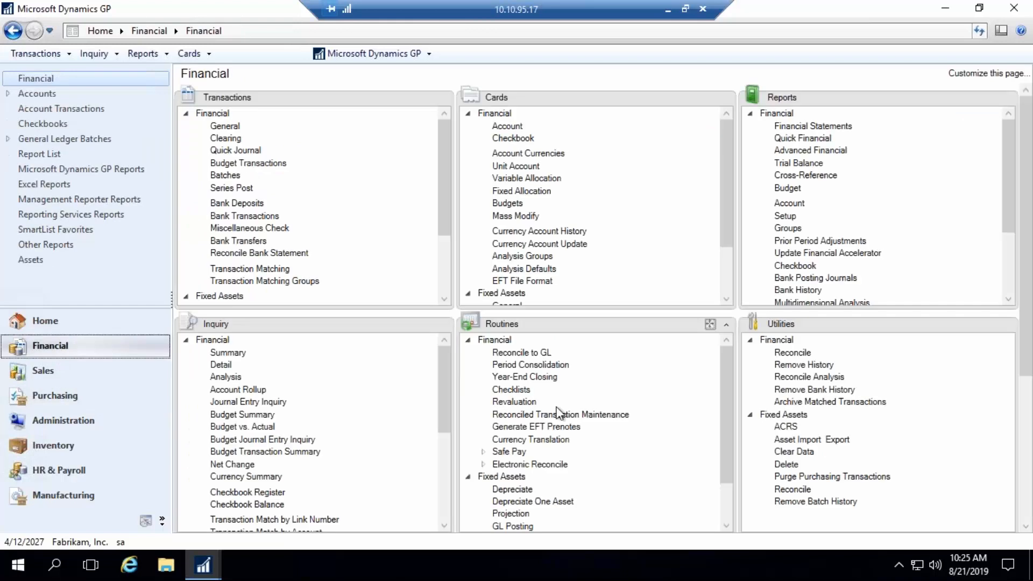
click(225, 353)
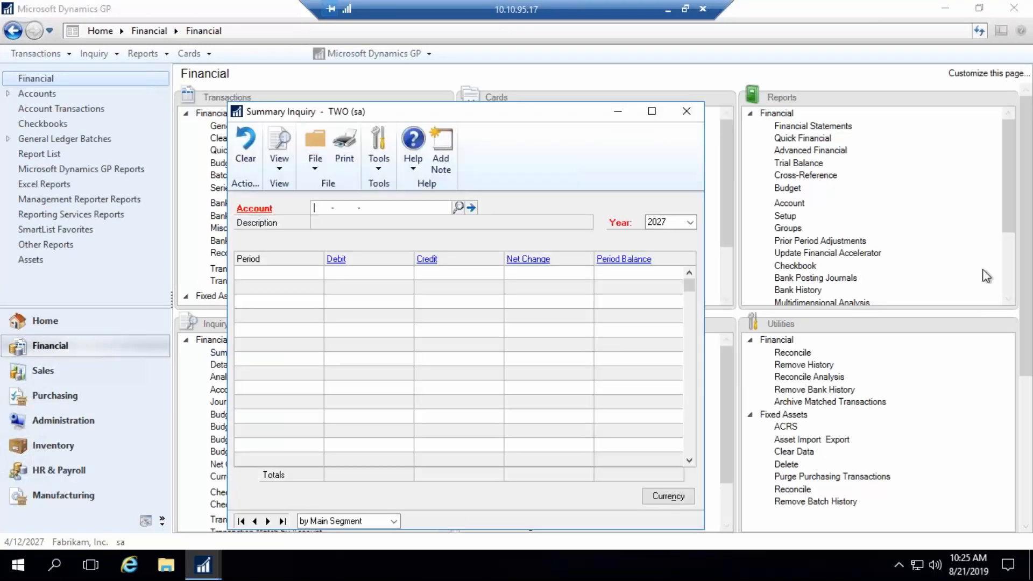
text(000200000)
key(Tab)
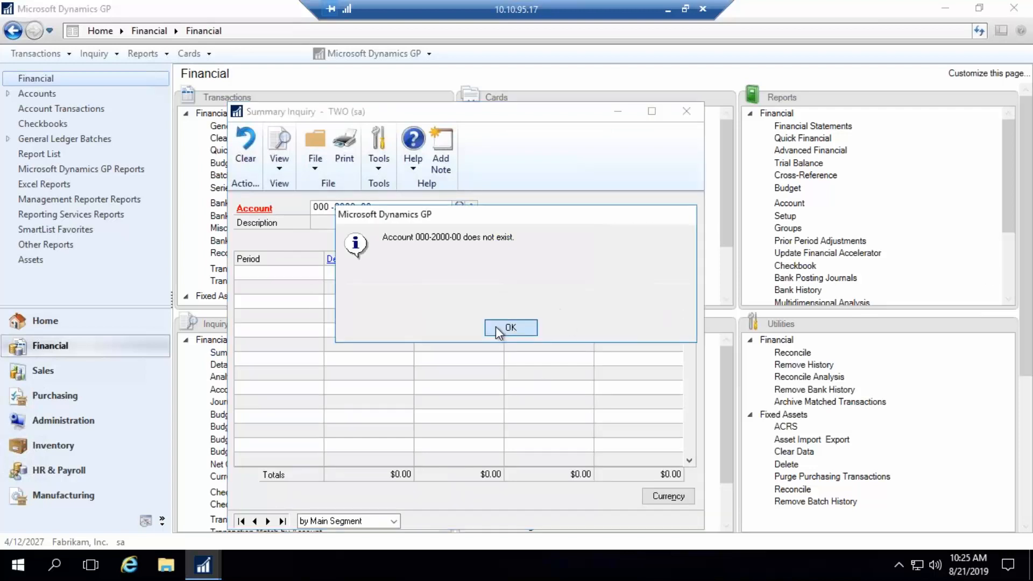
click(493, 325)
- Look up Accounts Payable account 000-2100-00 in the Summary Inquiry and examine its Period 4 figures for 2027
click(457, 207)
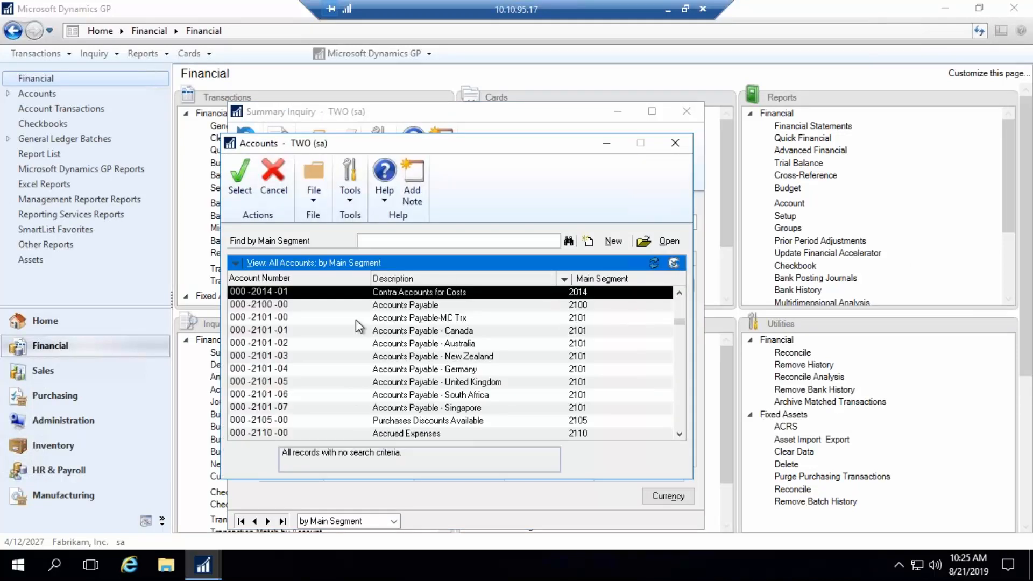
double_click(406, 305)
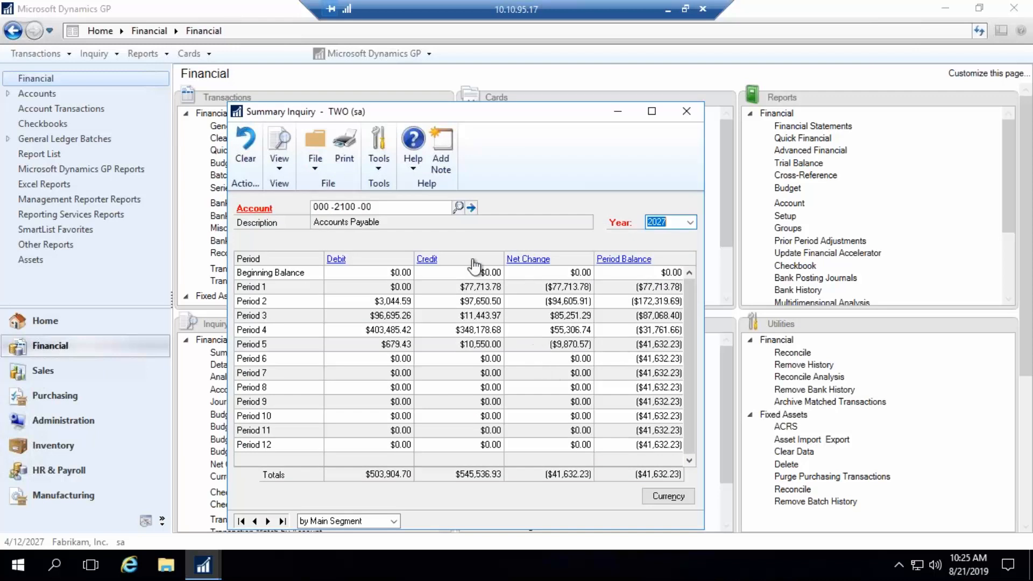
click(255, 329)
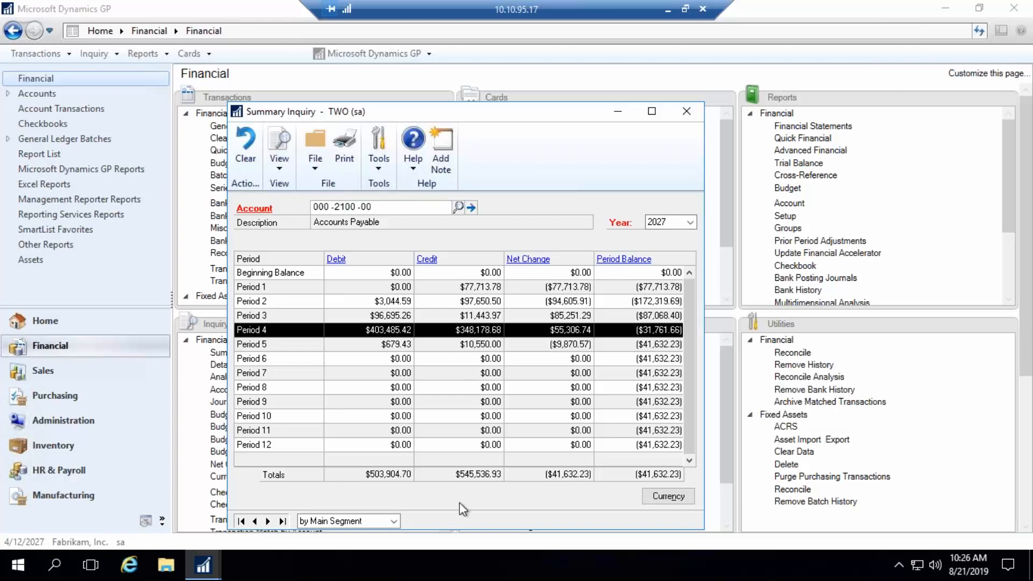
- Bring up the Historical Aged Trial Balance output and arrange it beside the Summary Inquiry to compare vendor totals with the Accounts Payable Period 4 balance
click(204, 565)
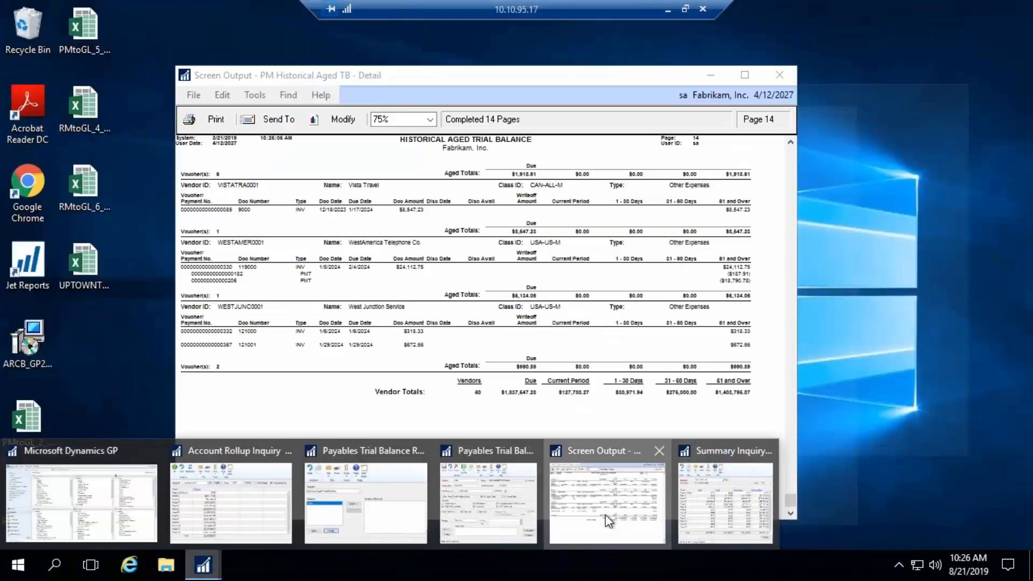
click(605, 515)
drag(536, 78, 787, 67)
drag(372, 108, 190, 69)
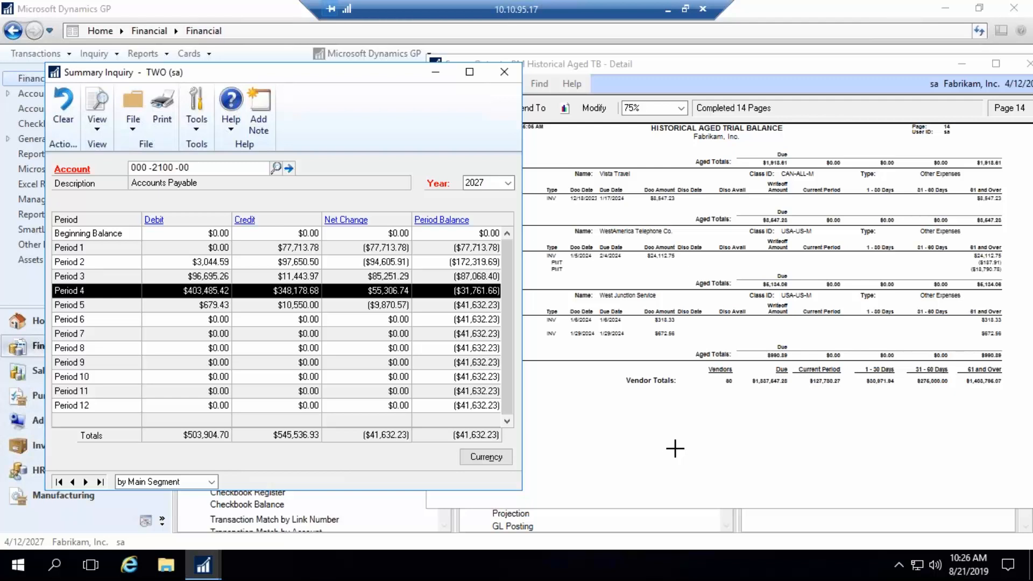
- Close the Summary Inquiry and the Historical Aged Trial Balance screen output
click(504, 73)
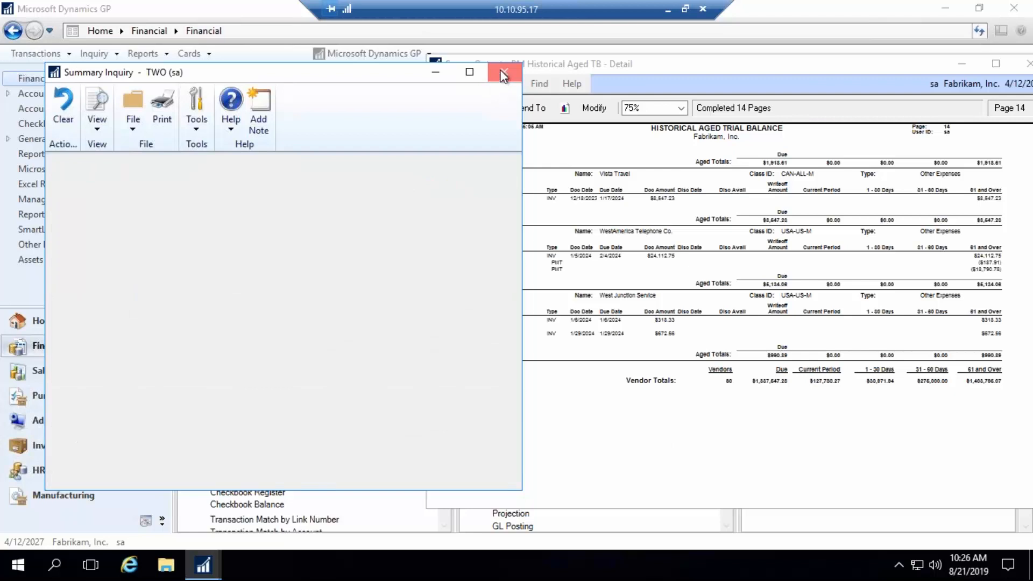
drag(918, 67, 723, 62)
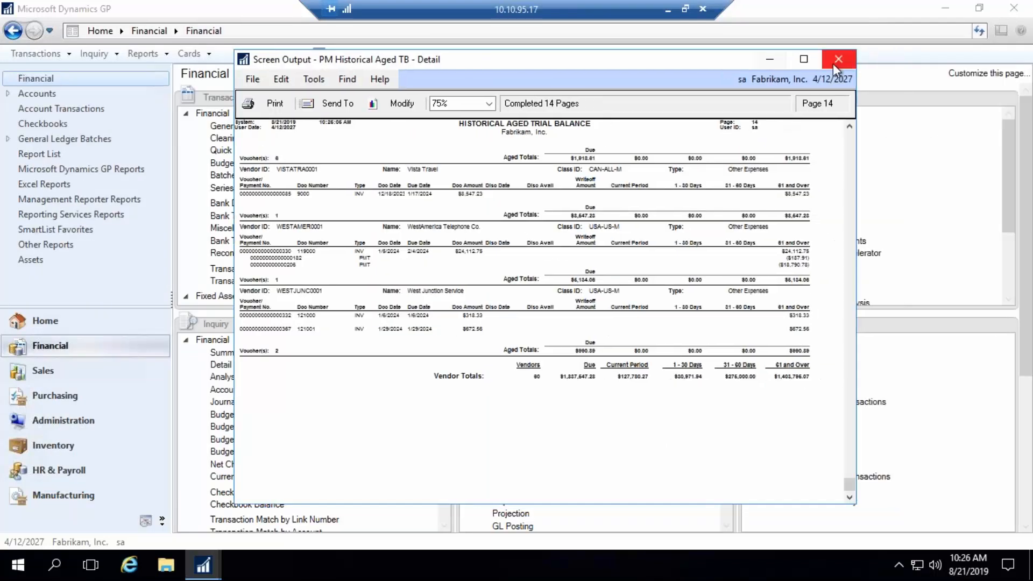
click(838, 60)
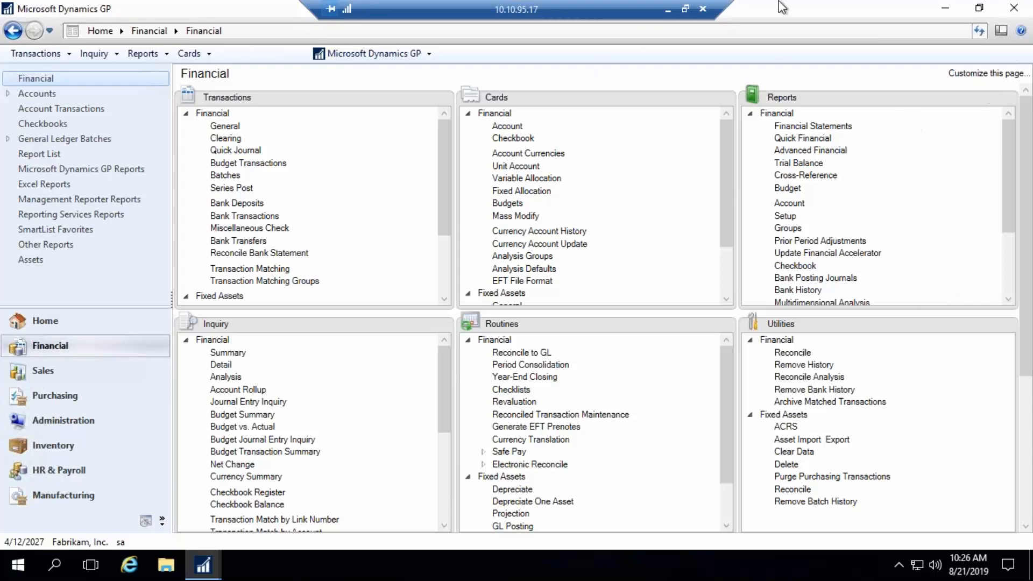
- Switch to the PowerPoint presentation, start the slide show from slide 6, "Next in the GP Educational Series…", and go back one slide
click(667, 10)
click(458, 569)
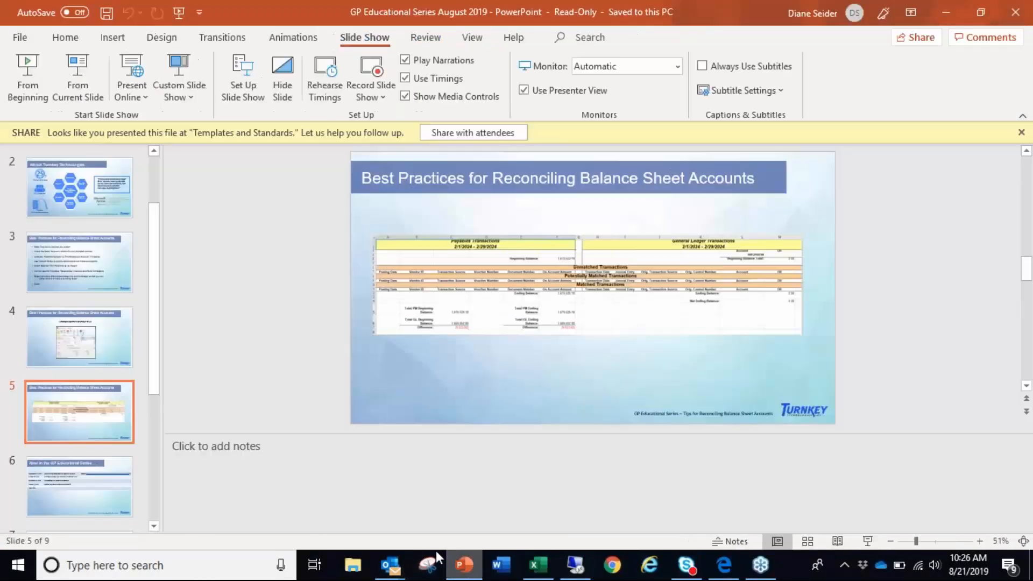
click(63, 483)
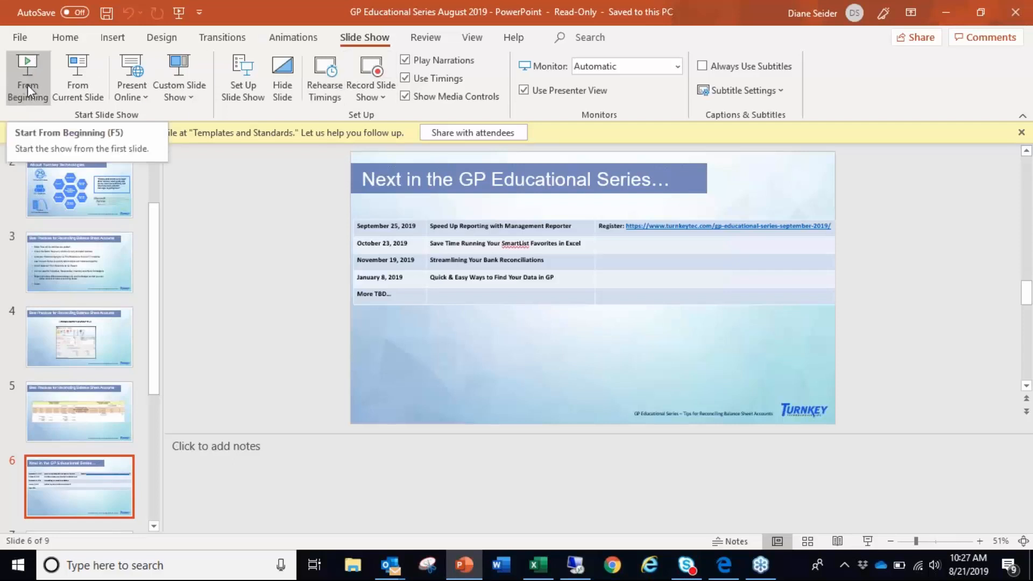
click(78, 86)
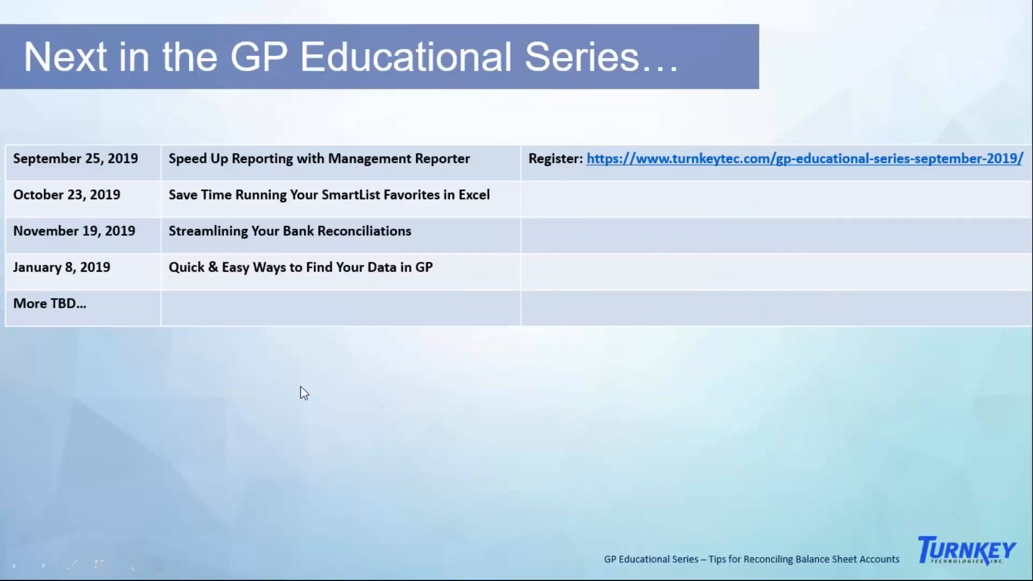
click(15, 566)
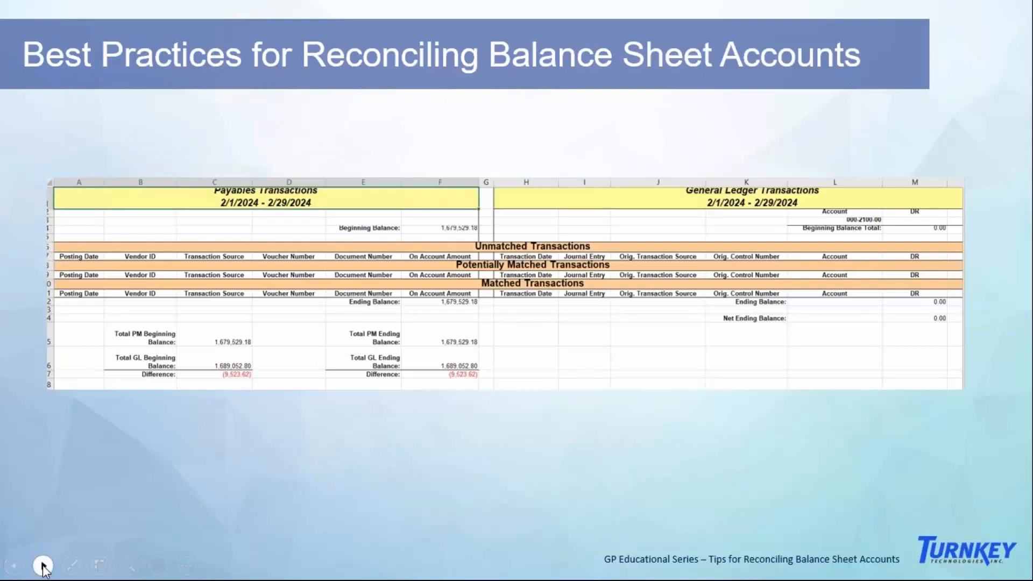
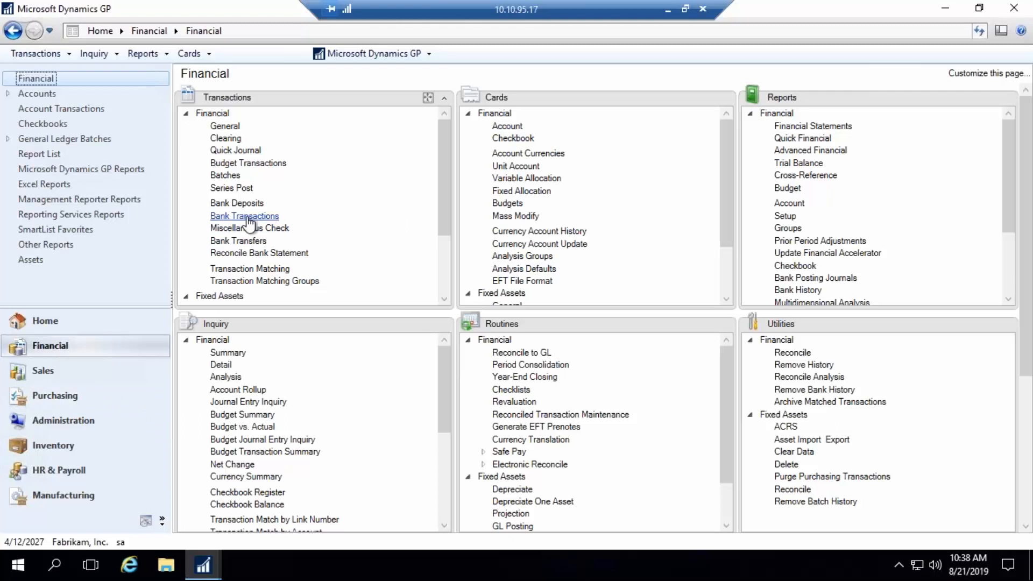
- Open Bank Transaction Entry, review the available transaction types, and choose Increase Adjustment
click(245, 216)
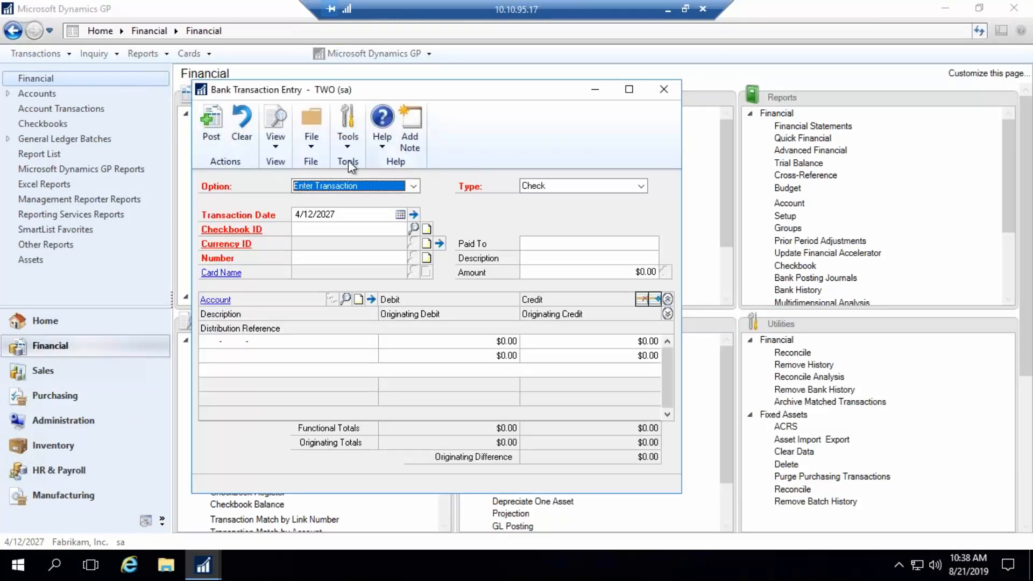
click(641, 186)
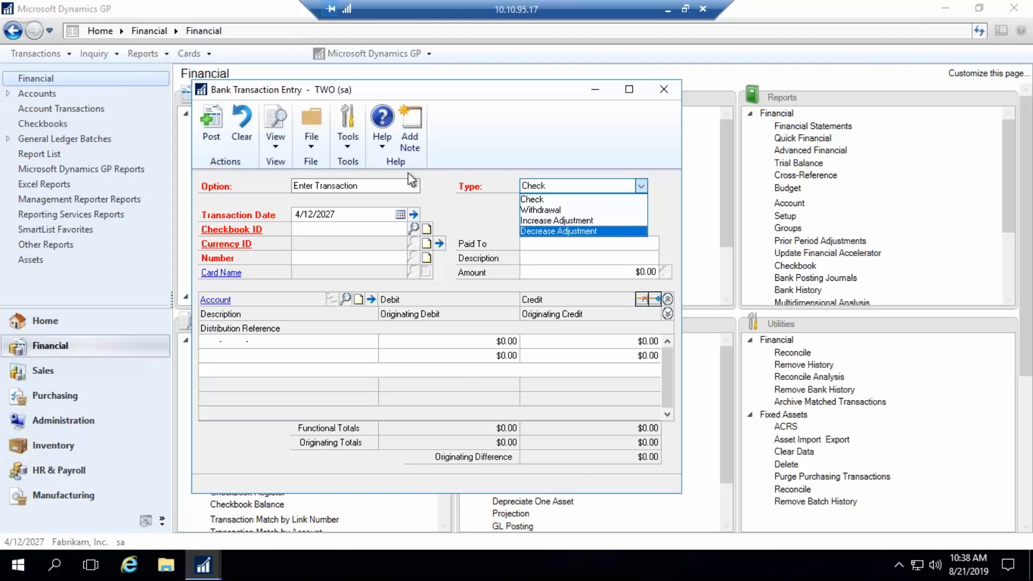
click(490, 134)
click(641, 185)
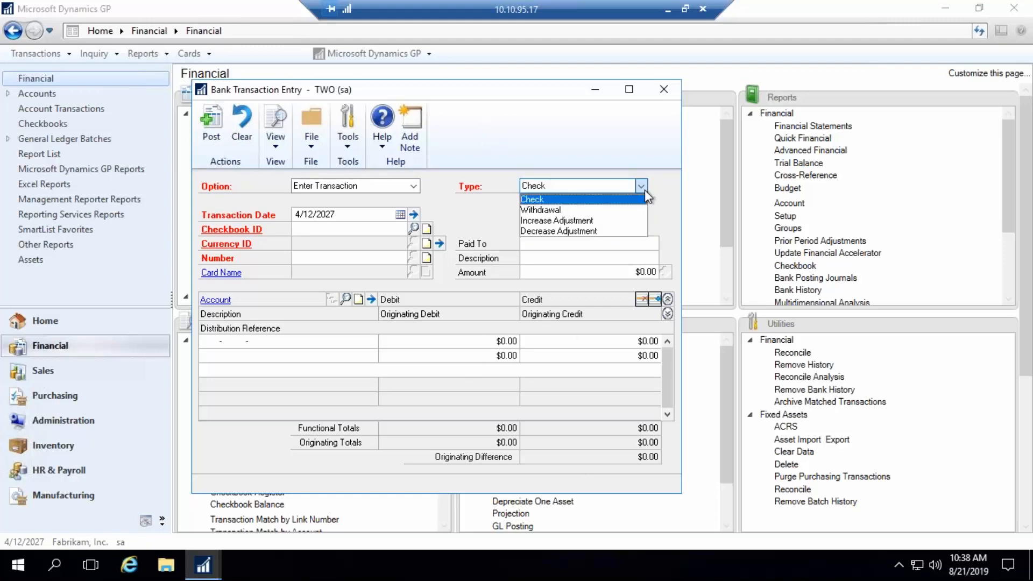
click(544, 220)
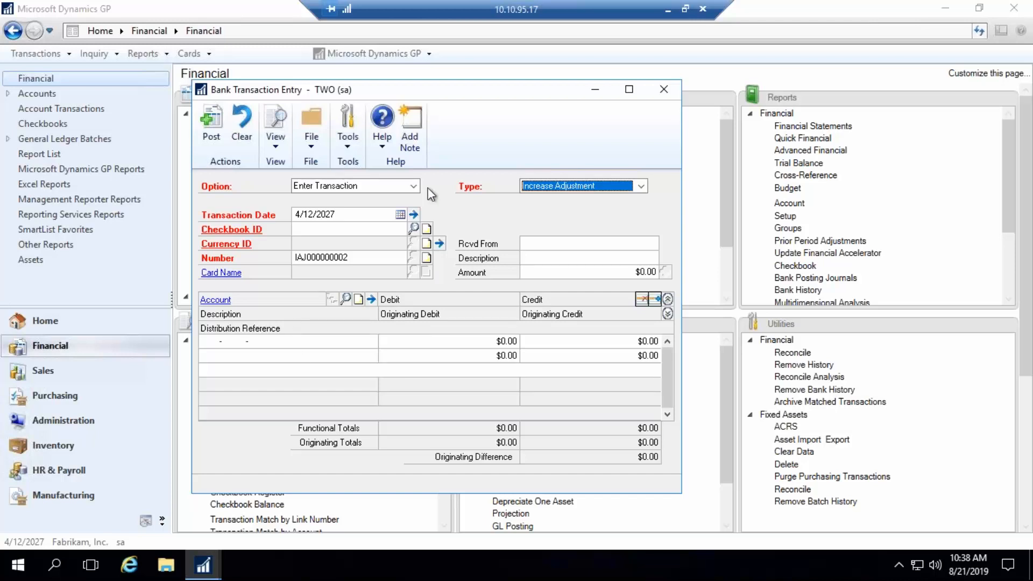
- Switch the bank entry option to Enter Receipt, review the receipt types, and close Bank Transaction Entry without posting
click(413, 186)
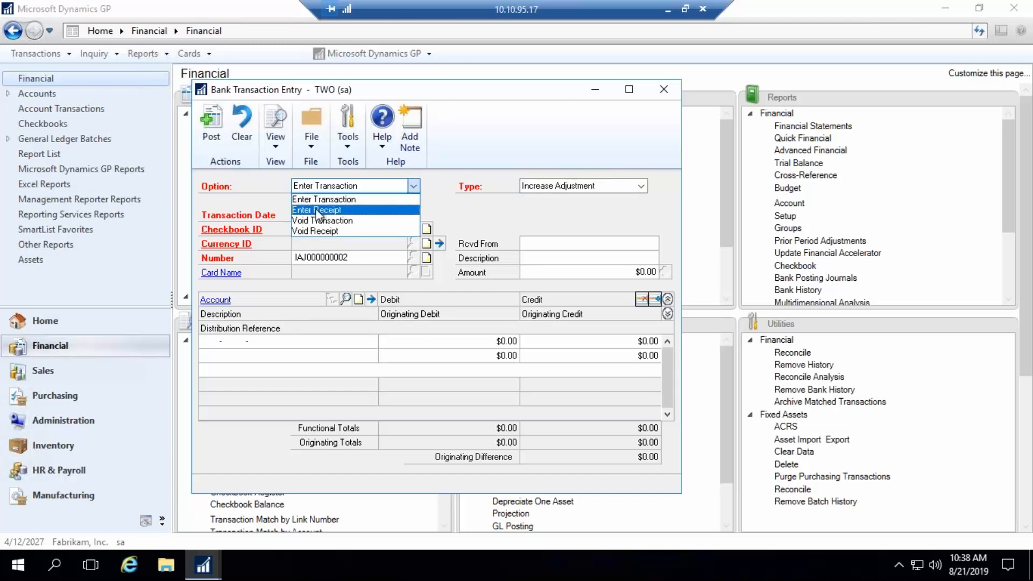
click(336, 211)
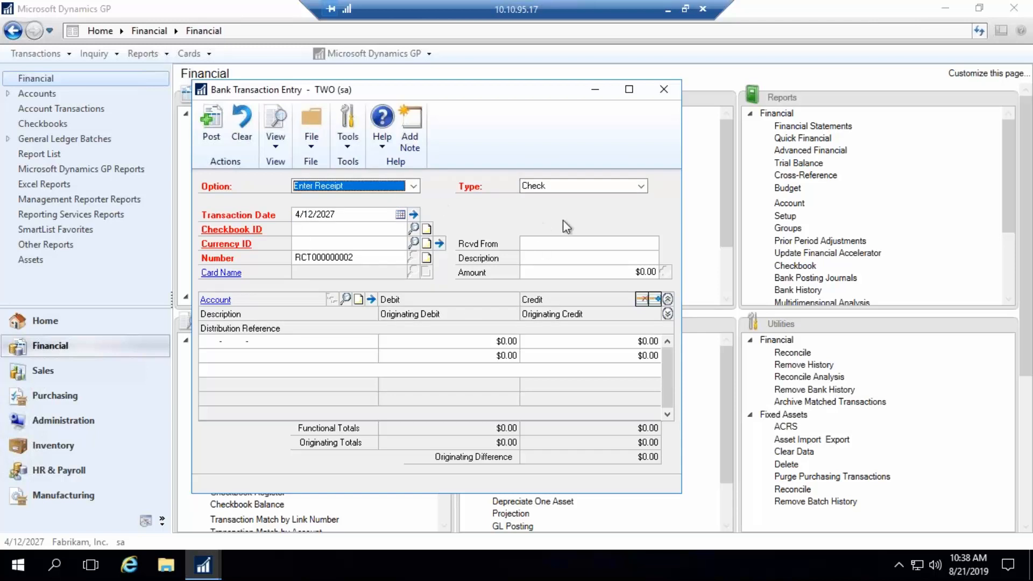
click(638, 187)
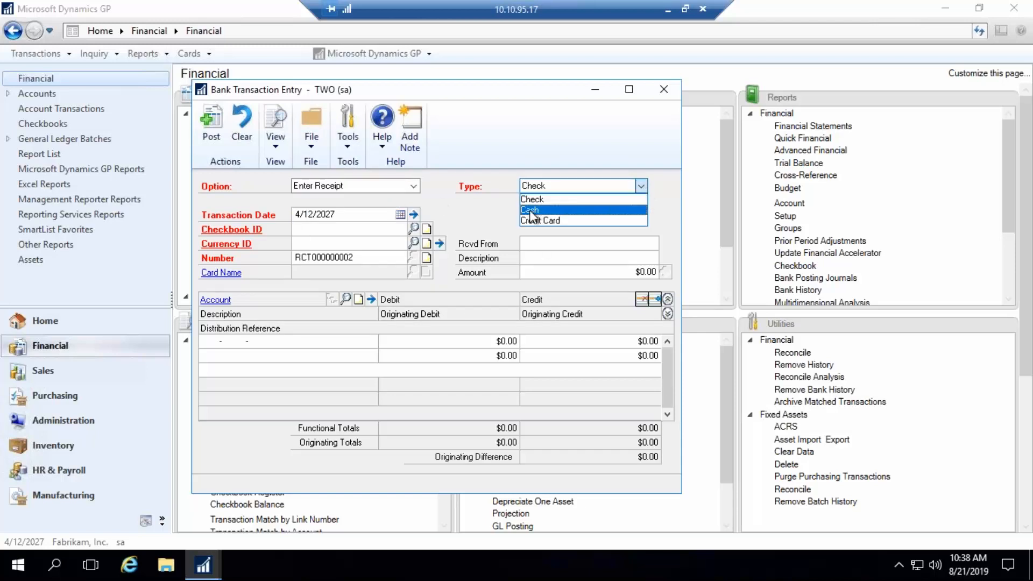
click(473, 216)
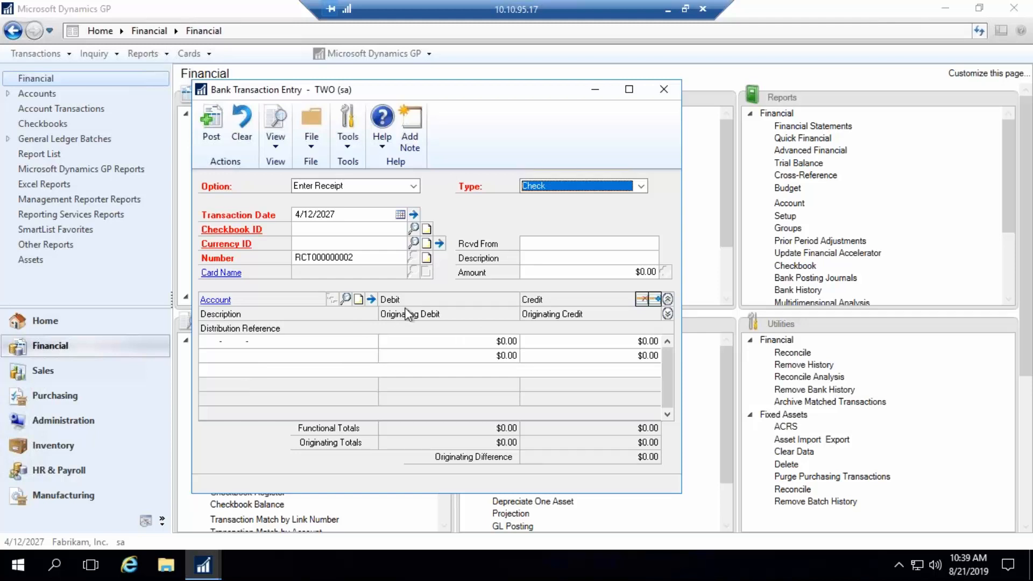
click(662, 94)
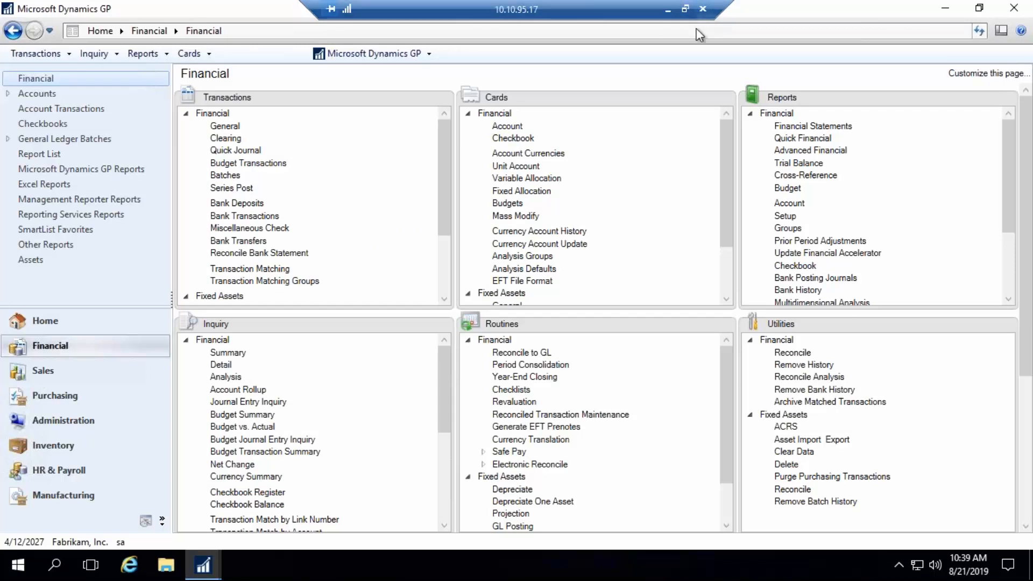
- Open Void Historical Payables Transactions from the Purchasing area and collapse the document list to one line per record
click(47, 392)
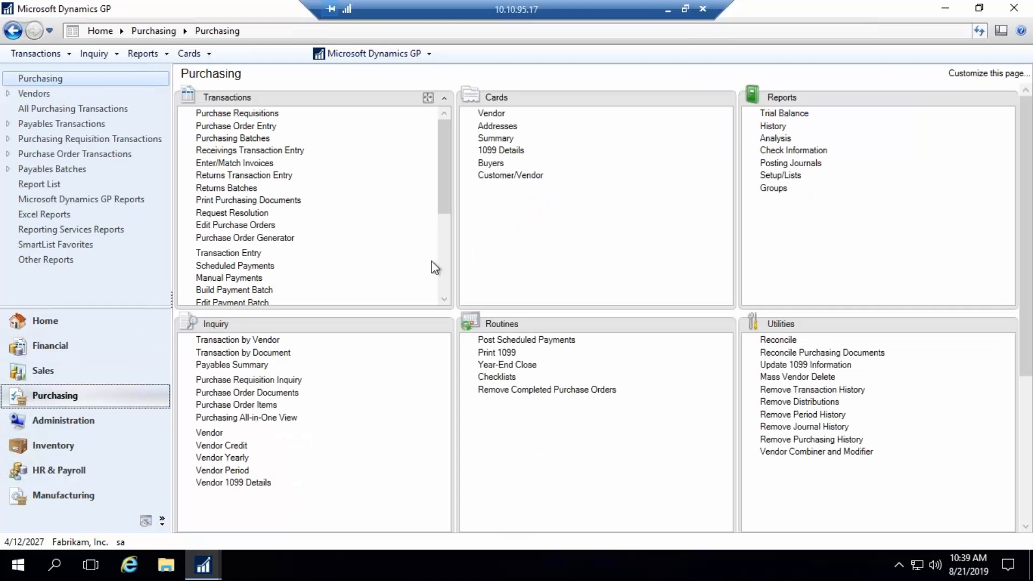
click(443, 285)
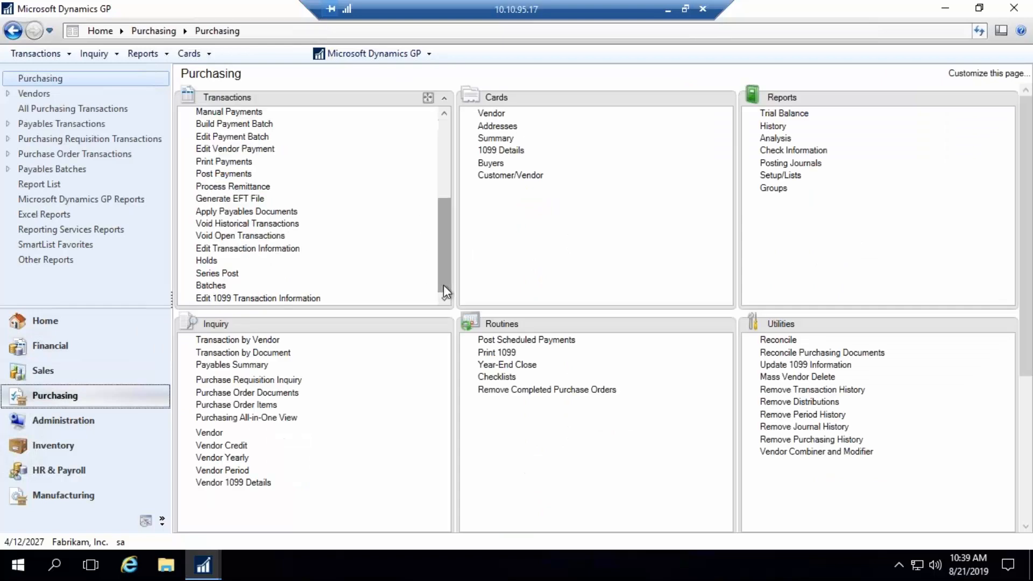
click(226, 224)
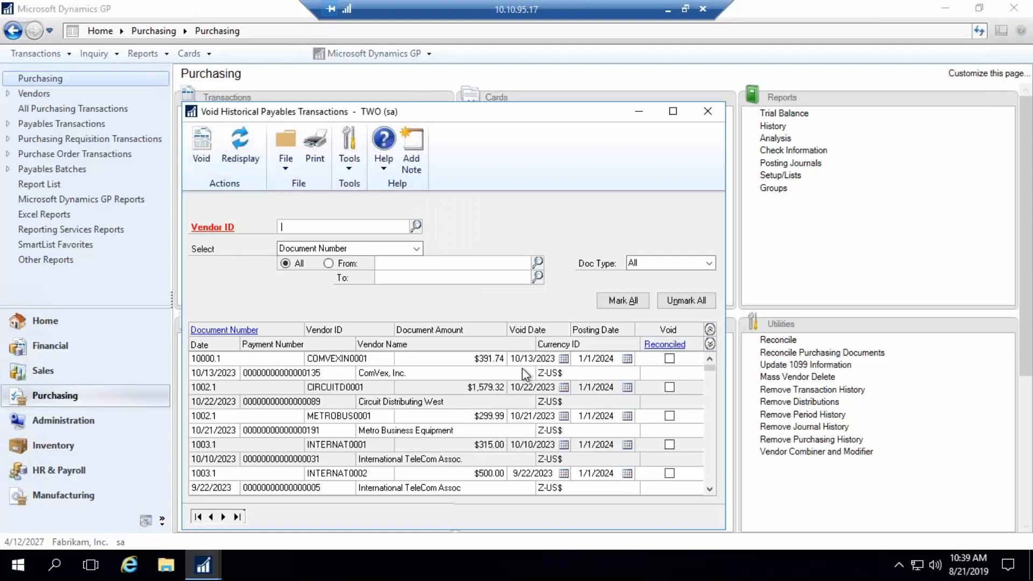
click(709, 330)
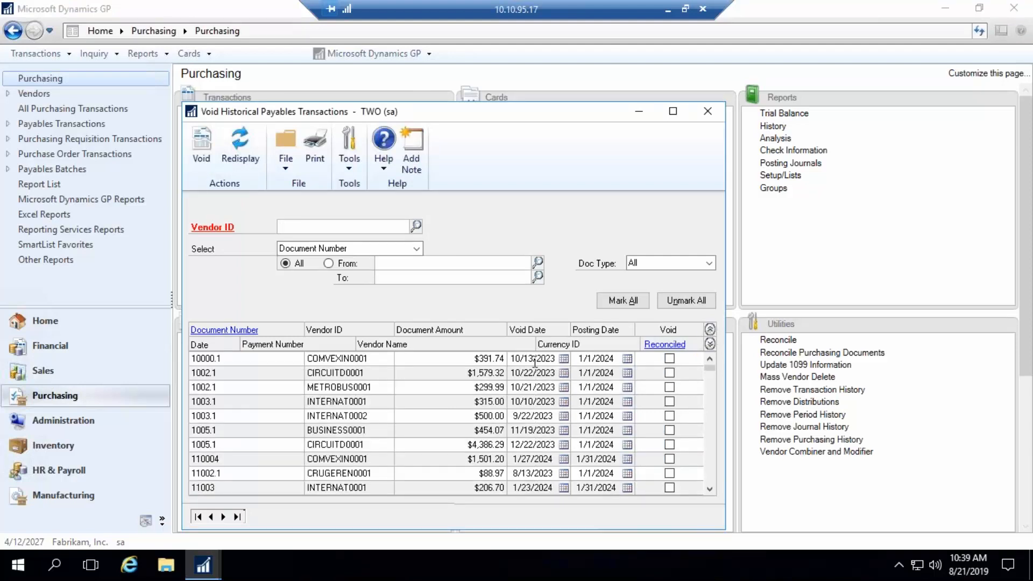
- Mark document 10000.1 for voiding and inspect its void date, posting date and the void date calendar
click(559, 359)
click(593, 358)
click(669, 358)
click(536, 361)
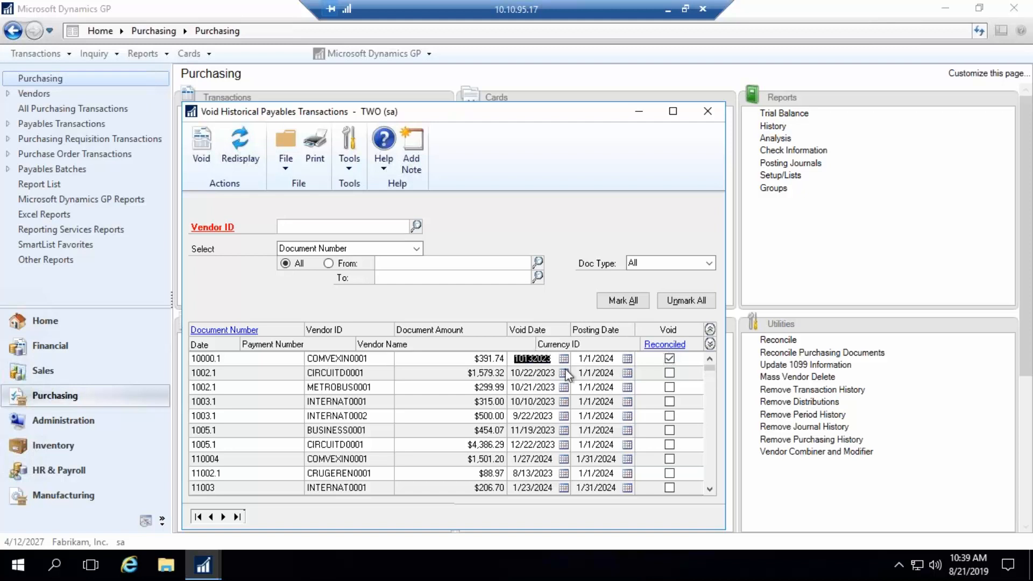
click(597, 358)
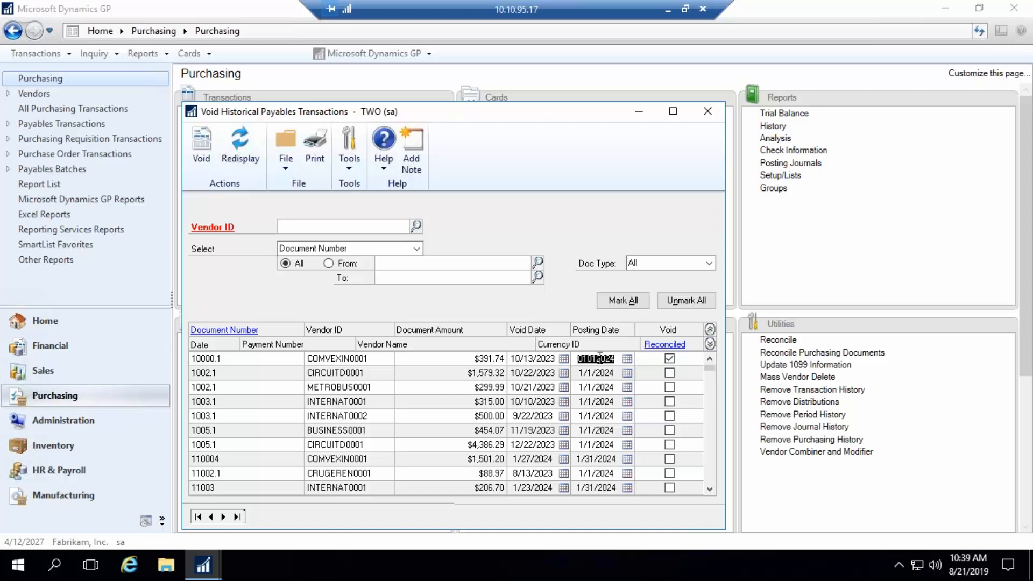
click(562, 359)
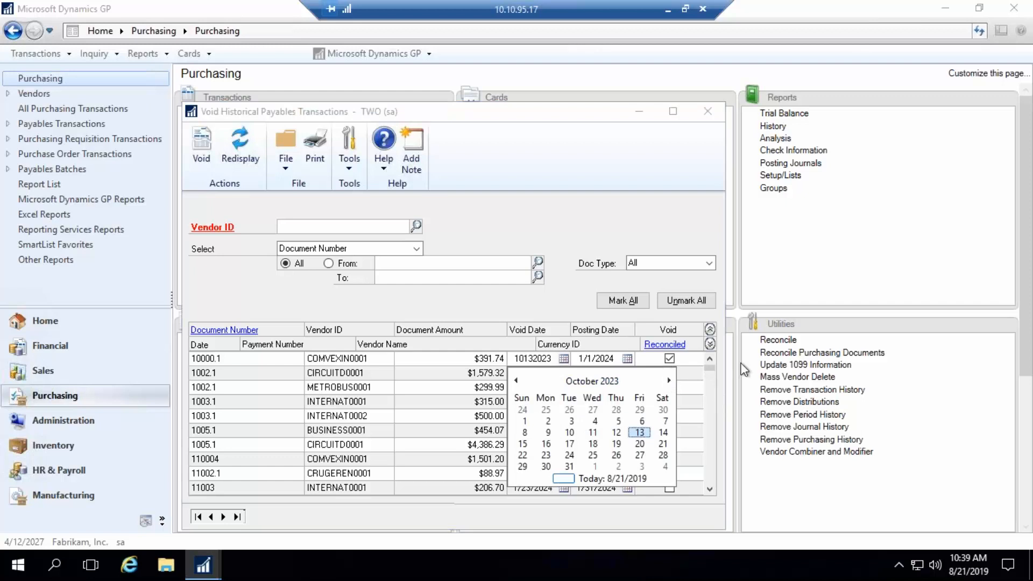
click(650, 218)
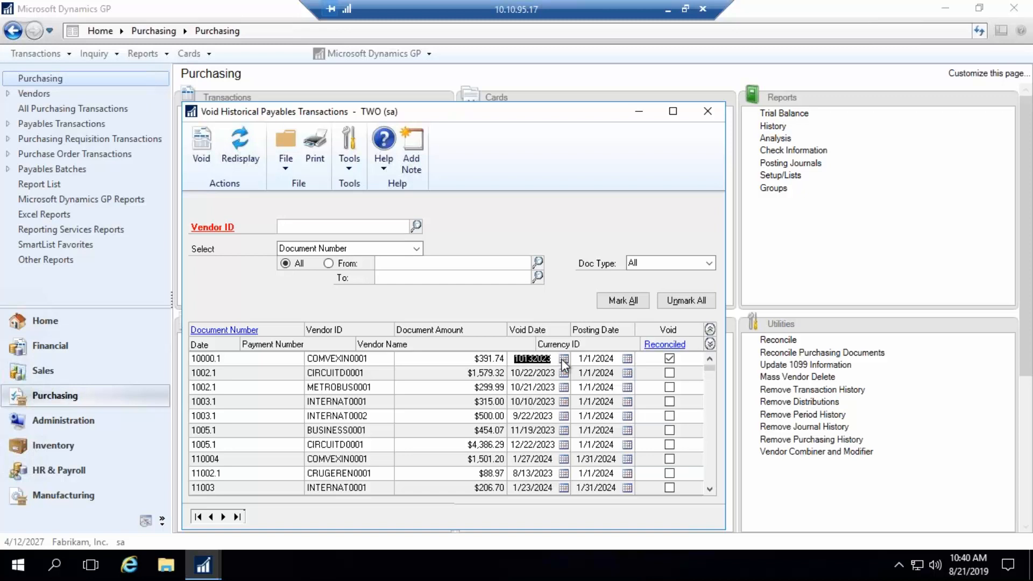
- Compare the posting date and void date fields of document 10000.1, and close the window without processing the void
click(602, 358)
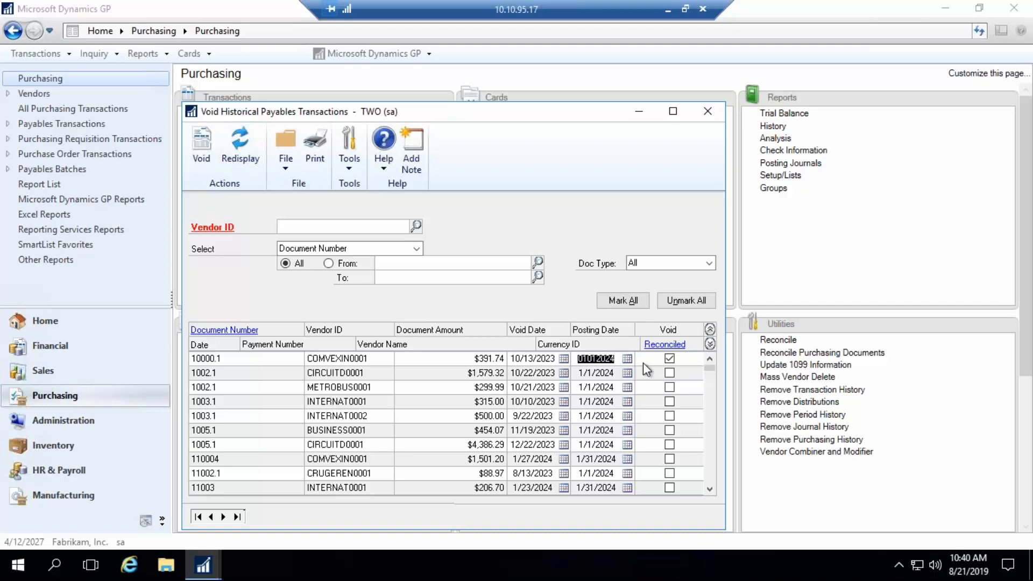
click(528, 358)
click(599, 358)
click(528, 358)
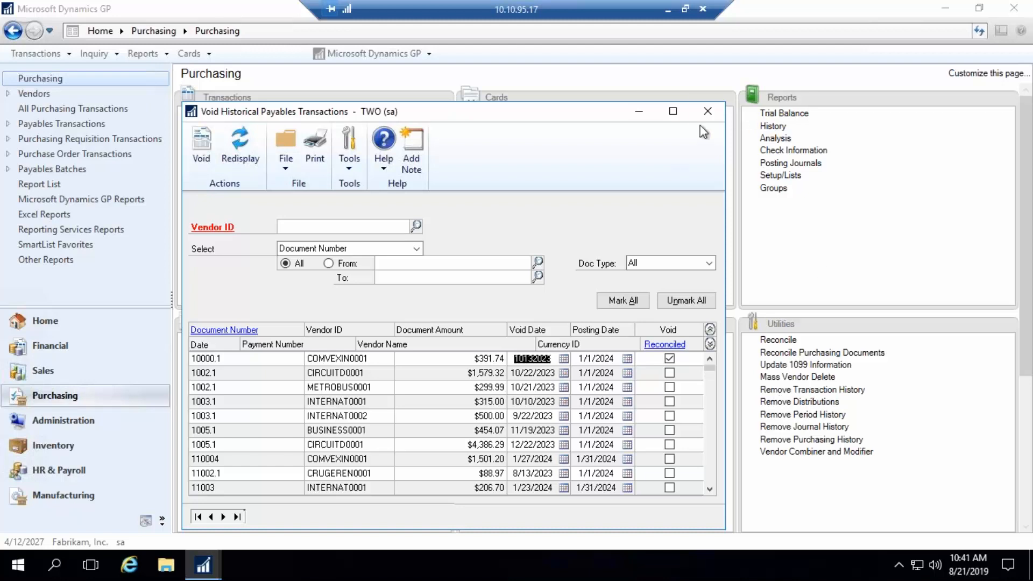
click(705, 113)
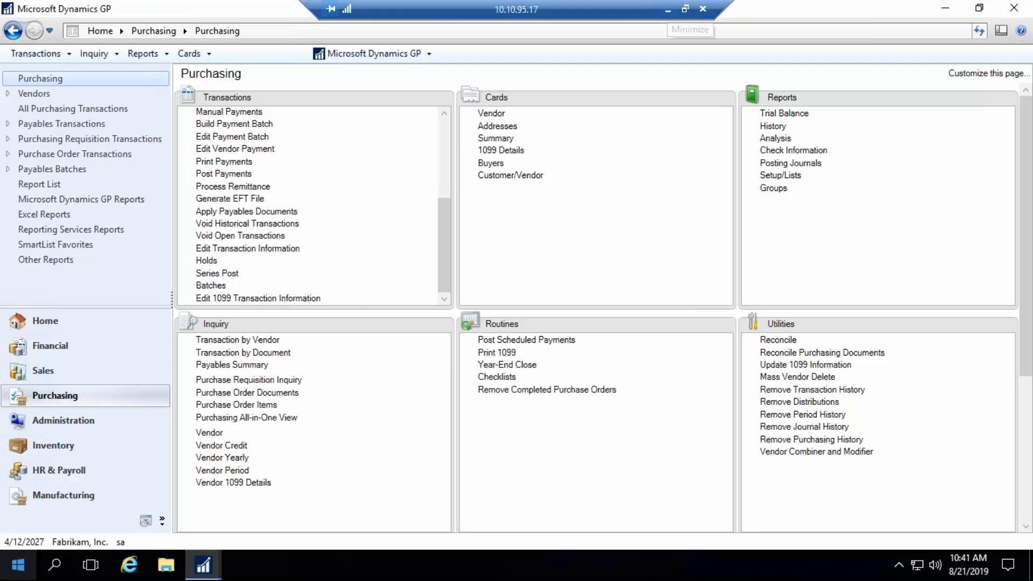
- Bring up the open Payables Trial Balance Report Options window and close it, discarding the changes to the demo option
click(205, 564)
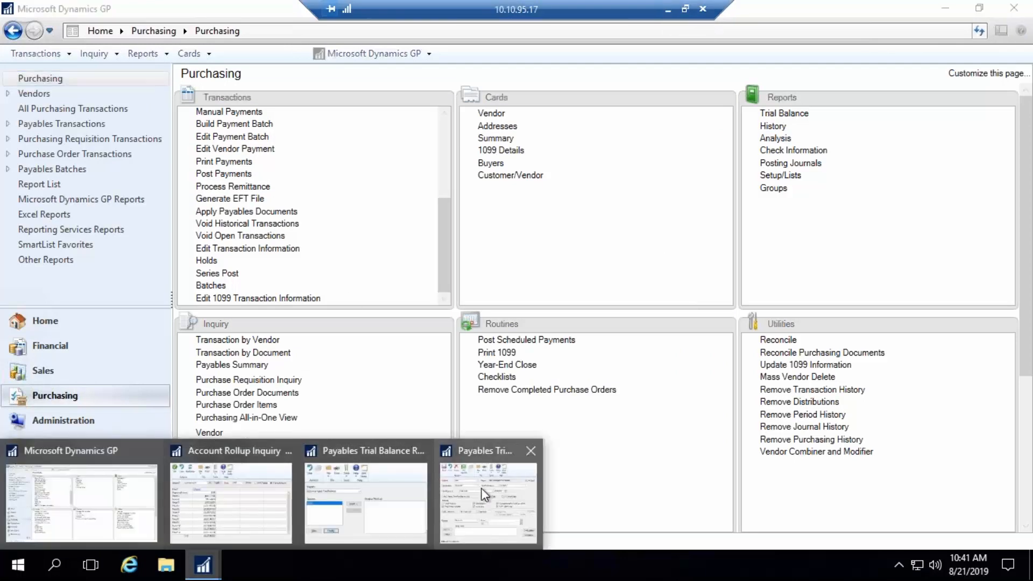
click(480, 488)
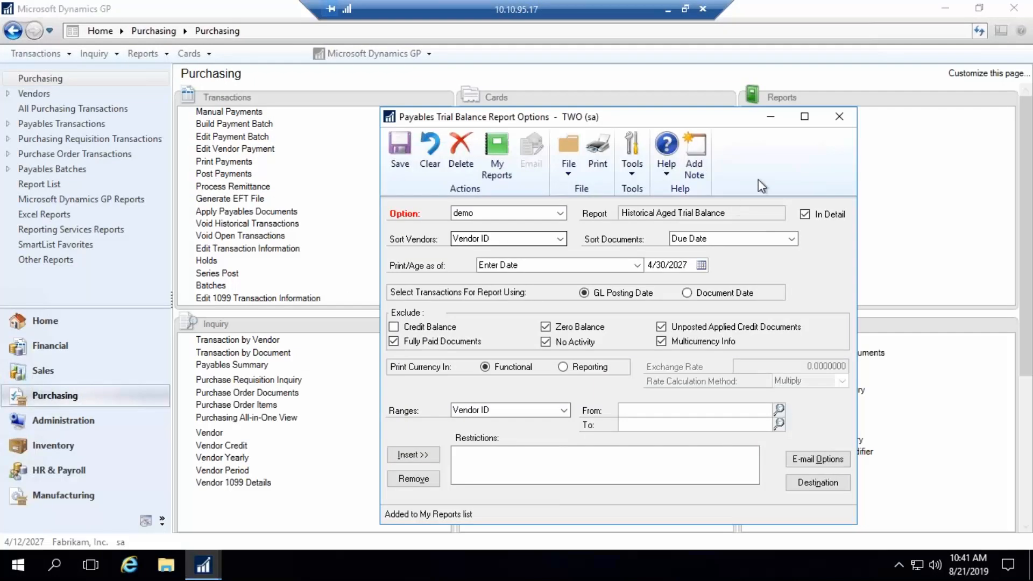
click(833, 116)
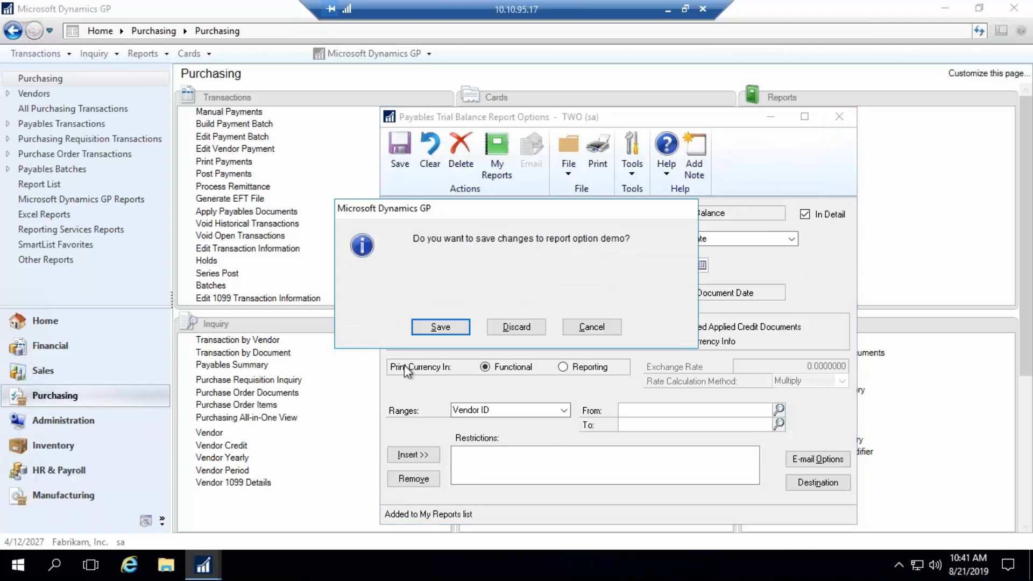
click(507, 329)
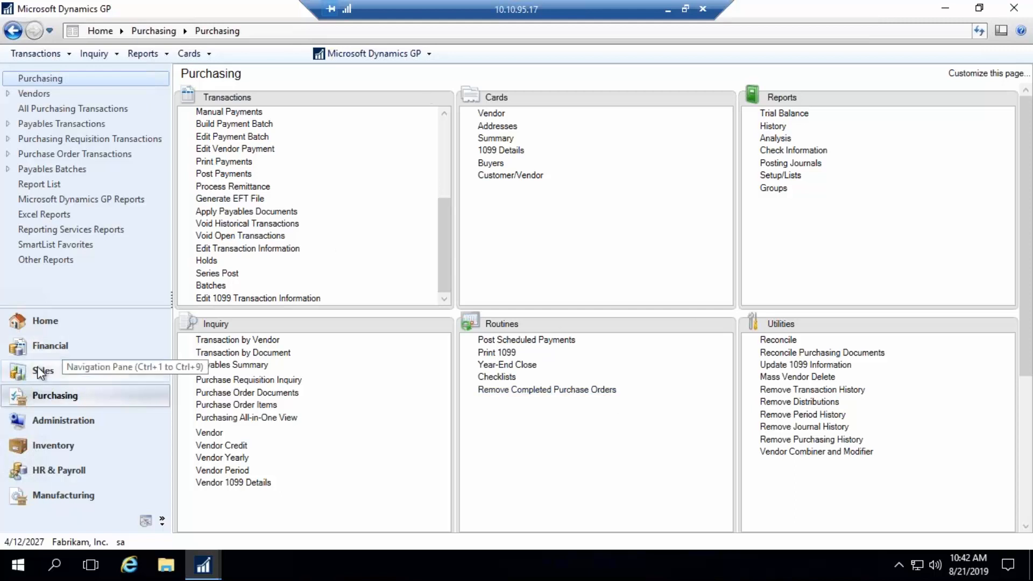
- Reopen Void Historical Payables Transactions from Purchasing, collapse its row details, and close the window again
click(46, 344)
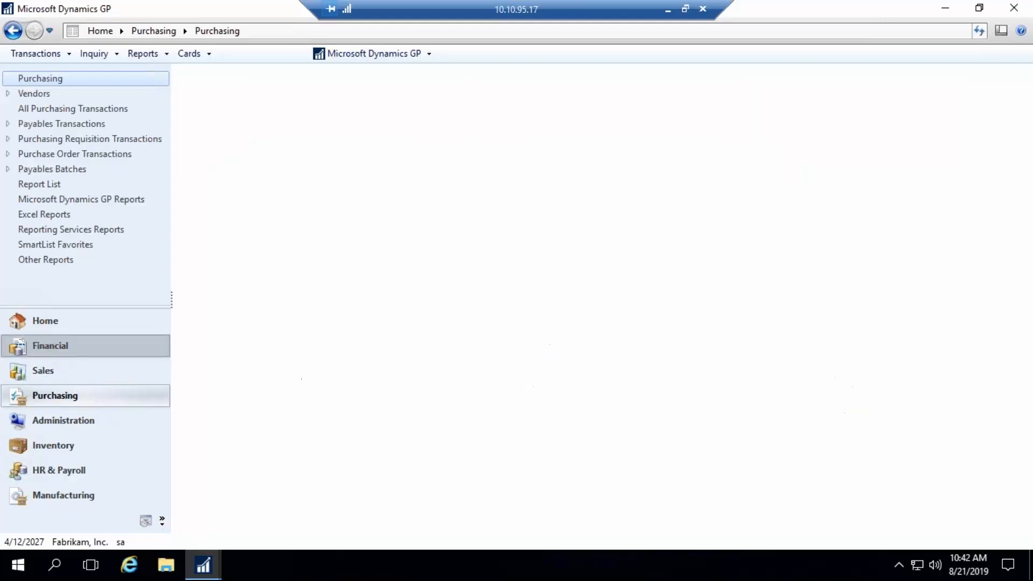
click(43, 393)
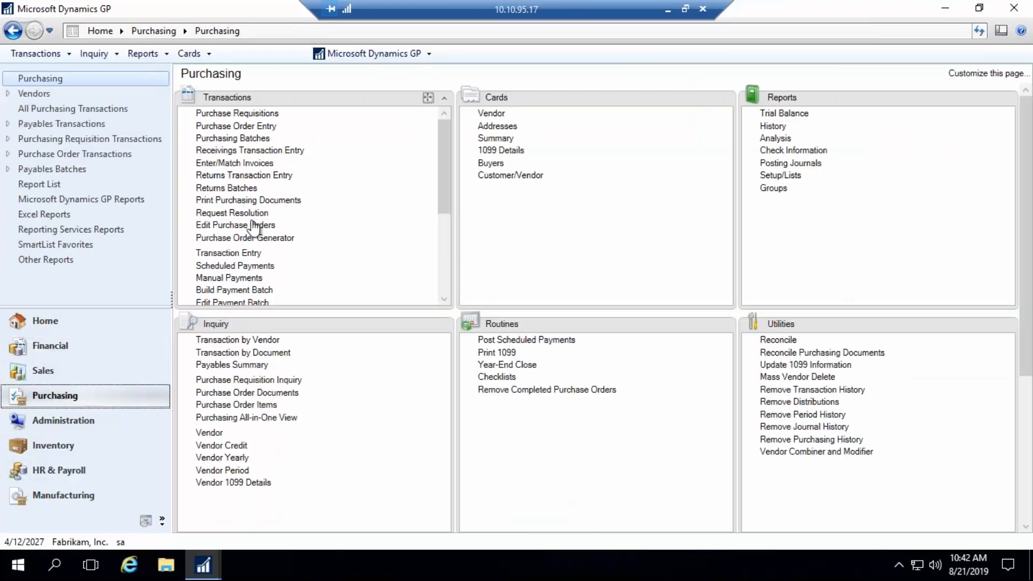
drag(441, 208, 445, 280)
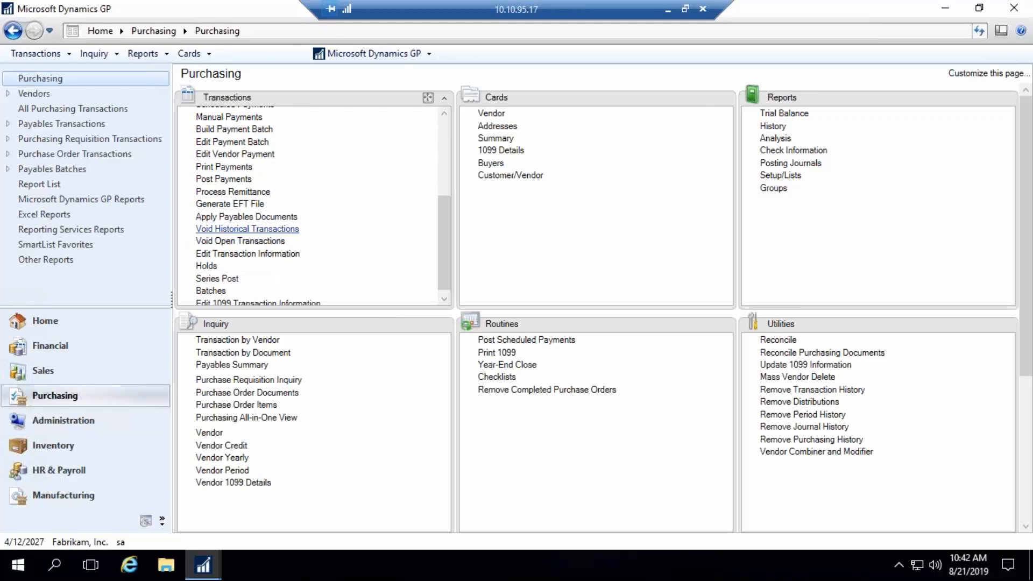
click(237, 229)
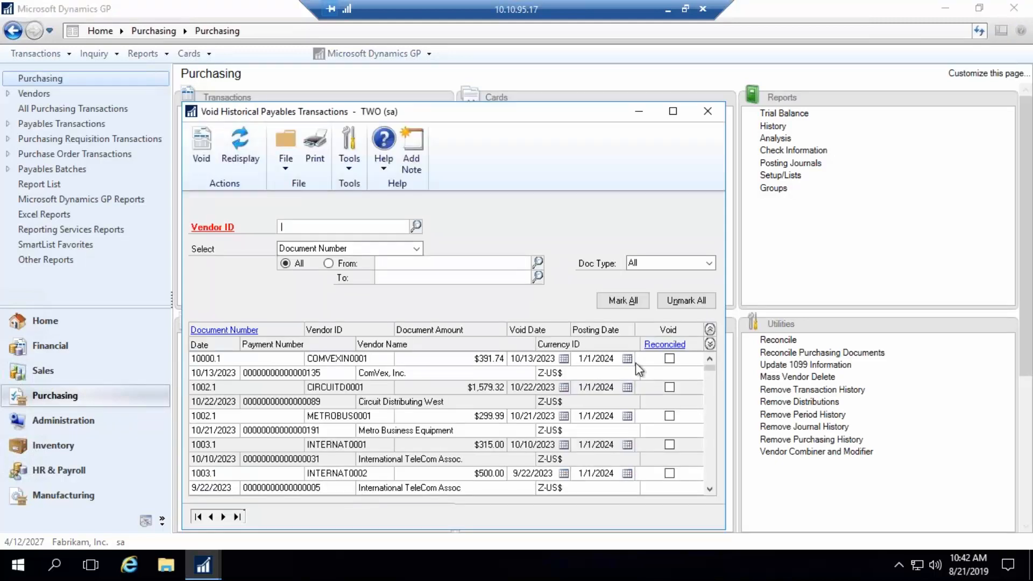
click(710, 330)
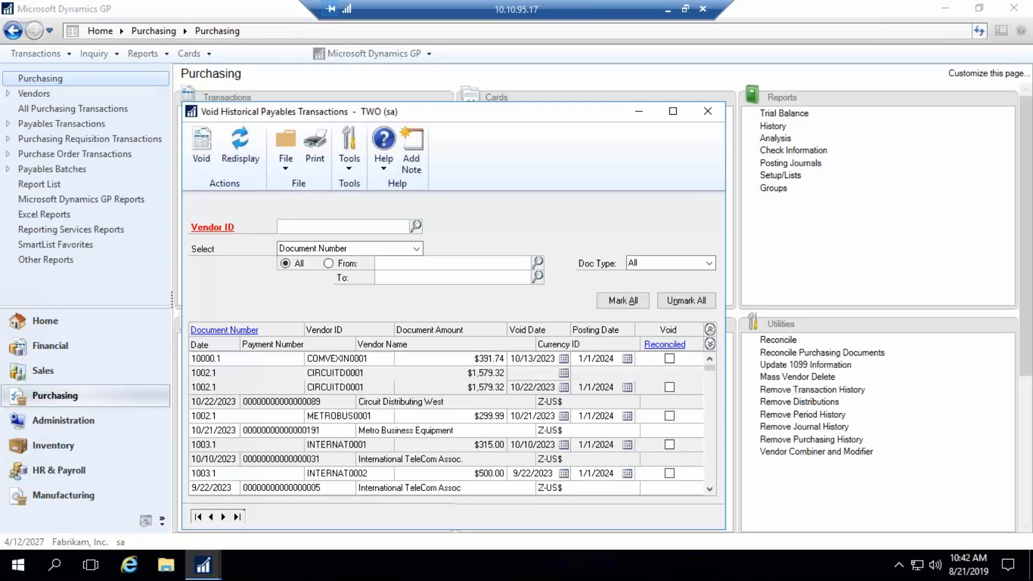
click(707, 112)
- Open Bank Transaction Entry from the Financial area, set the option to Void Transaction, and select the UPTOWN TRUST checkbook
click(121, 355)
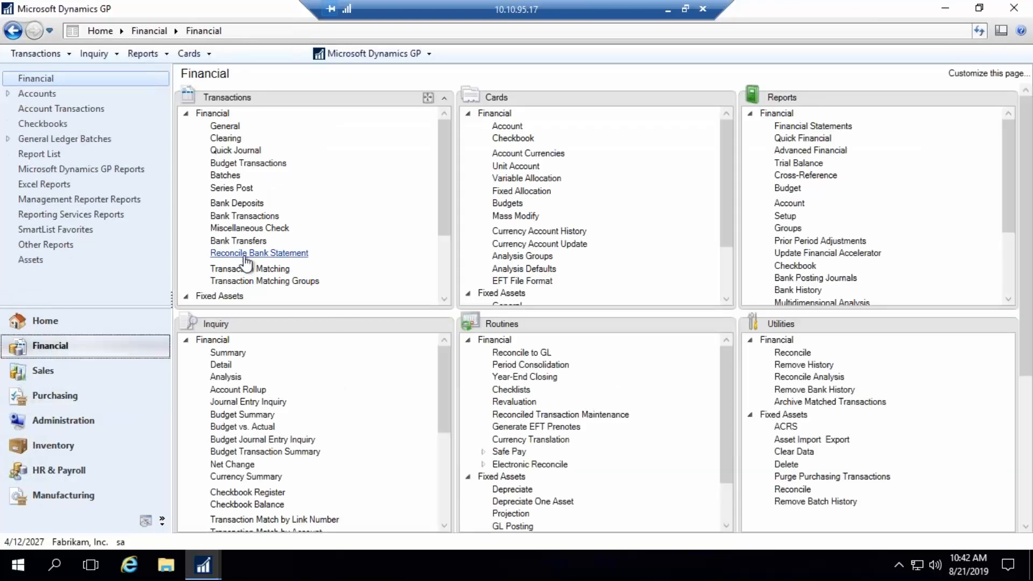
click(244, 216)
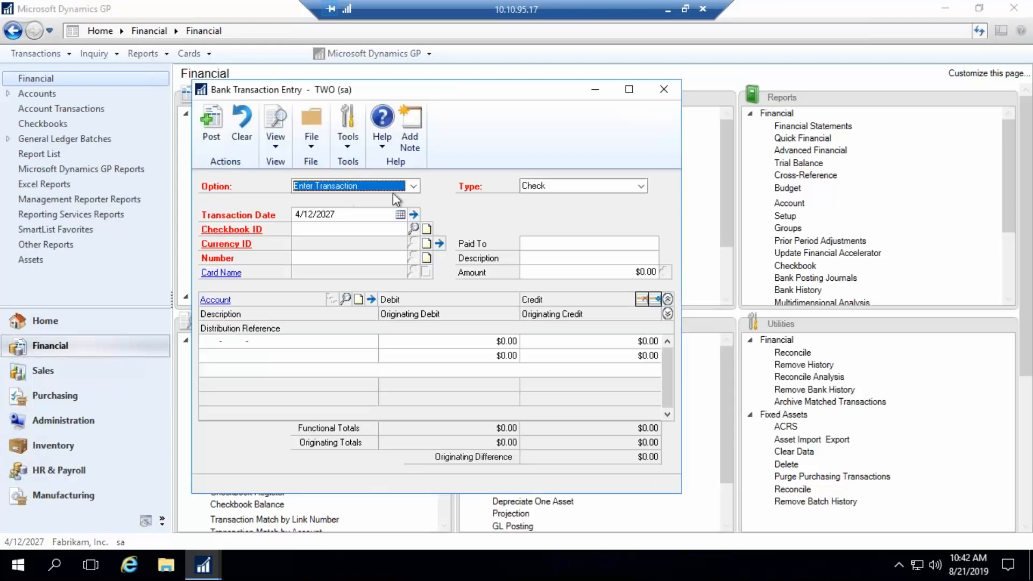
click(413, 186)
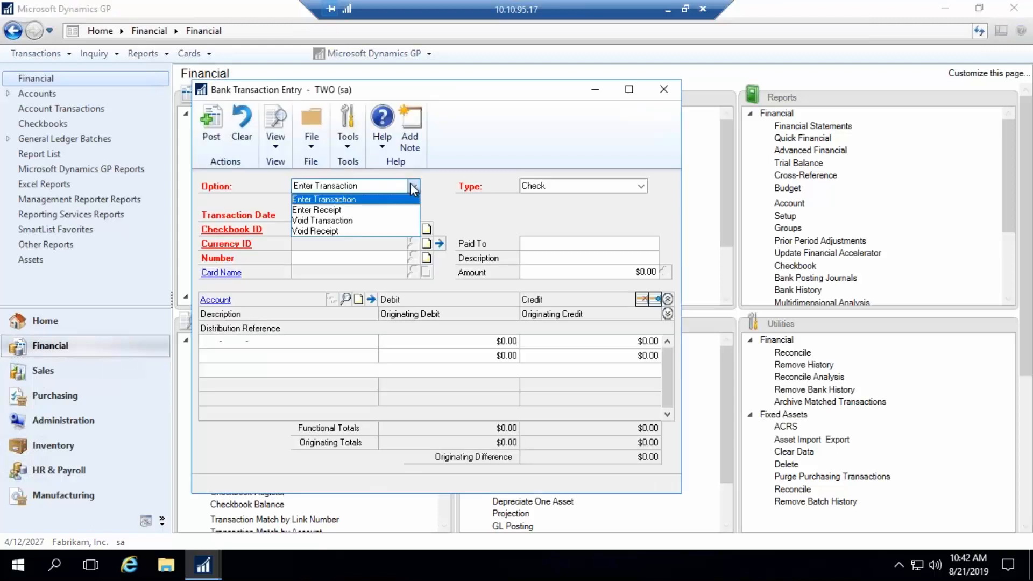
click(314, 219)
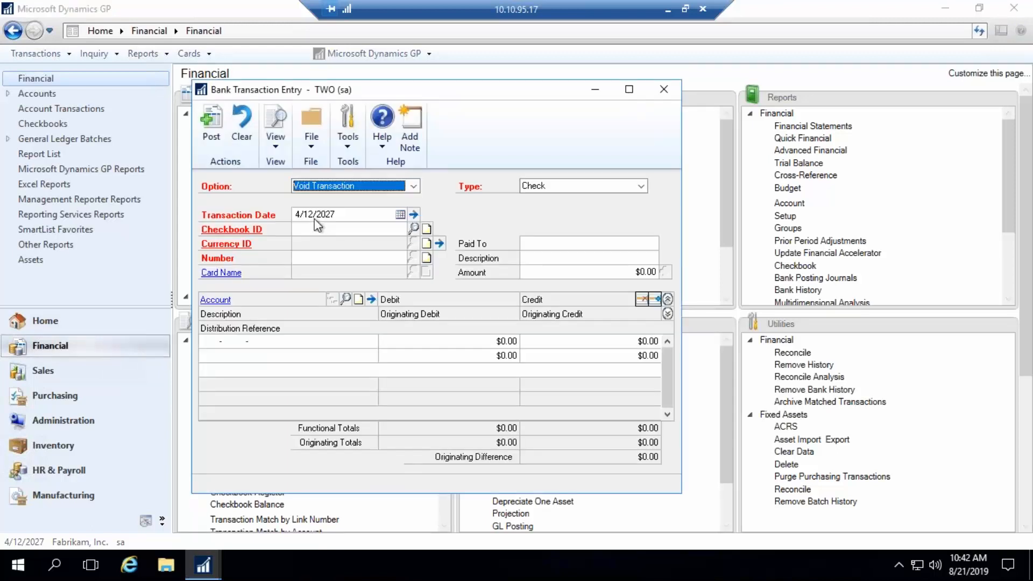
click(414, 229)
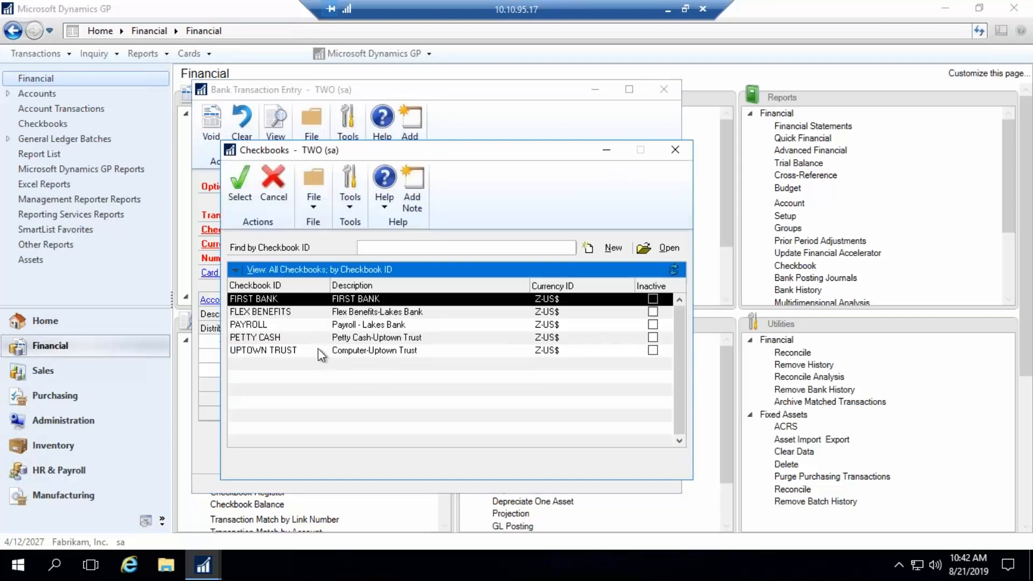
double_click(310, 350)
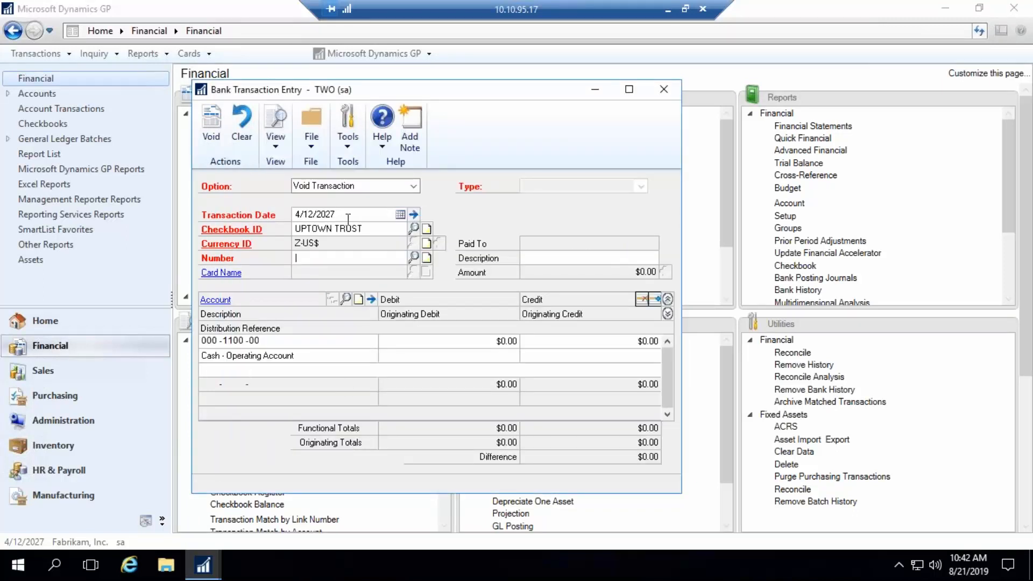
- Load check 10504 from the UPTOWN TRUST bank transactions for voiding, and clear the entry without processing the void
click(348, 217)
click(413, 258)
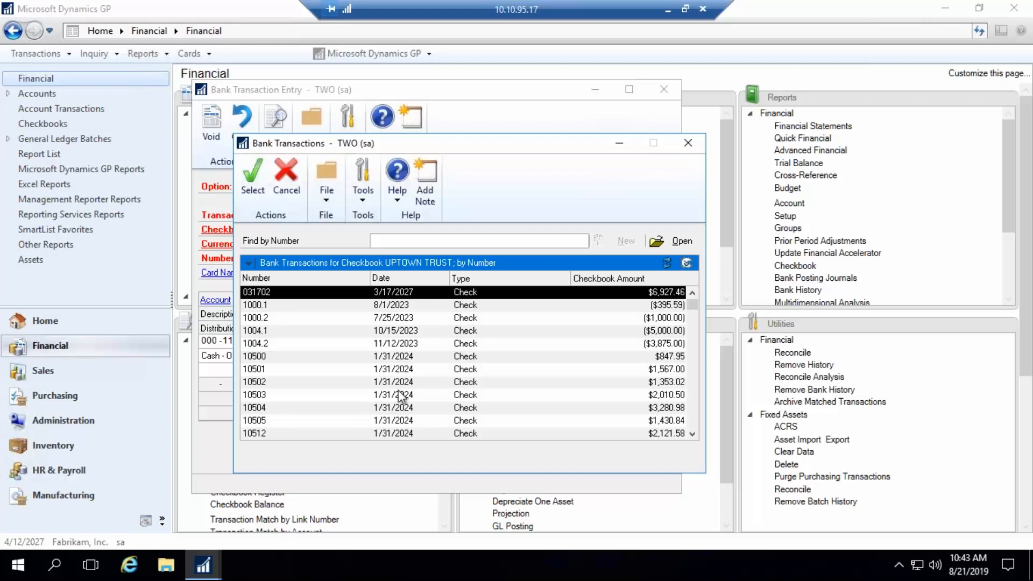
double_click(396, 407)
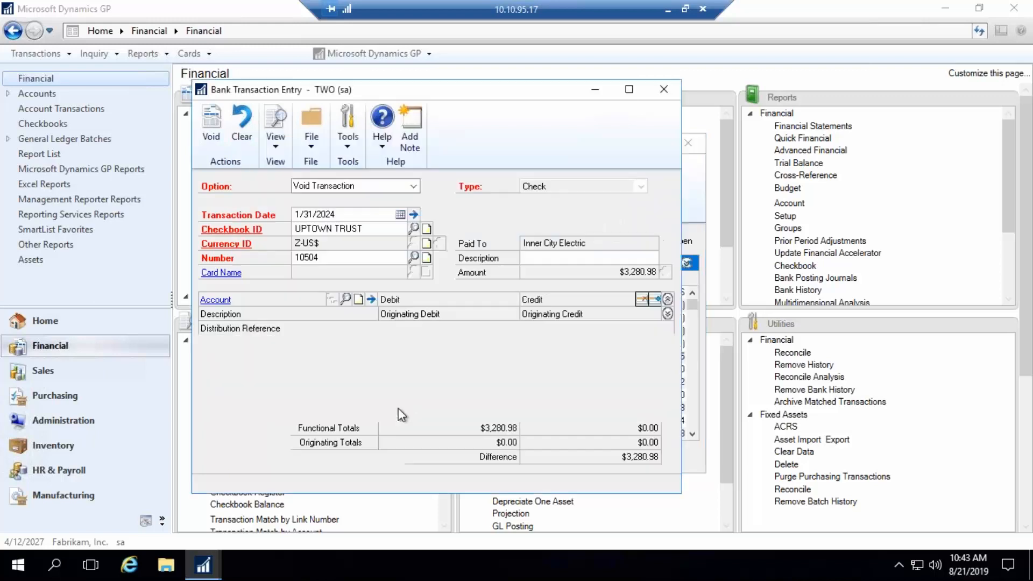
click(494, 326)
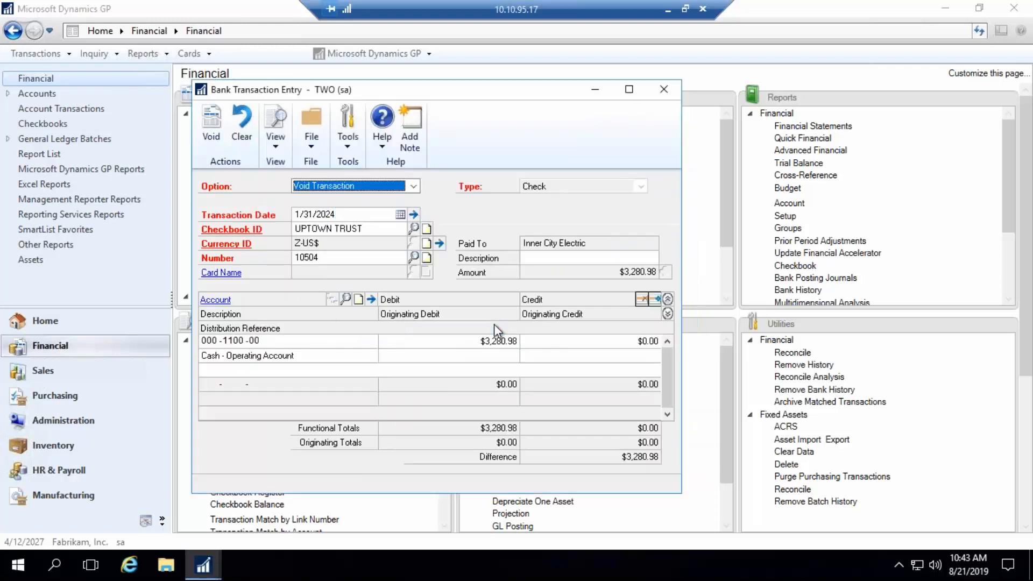
click(240, 132)
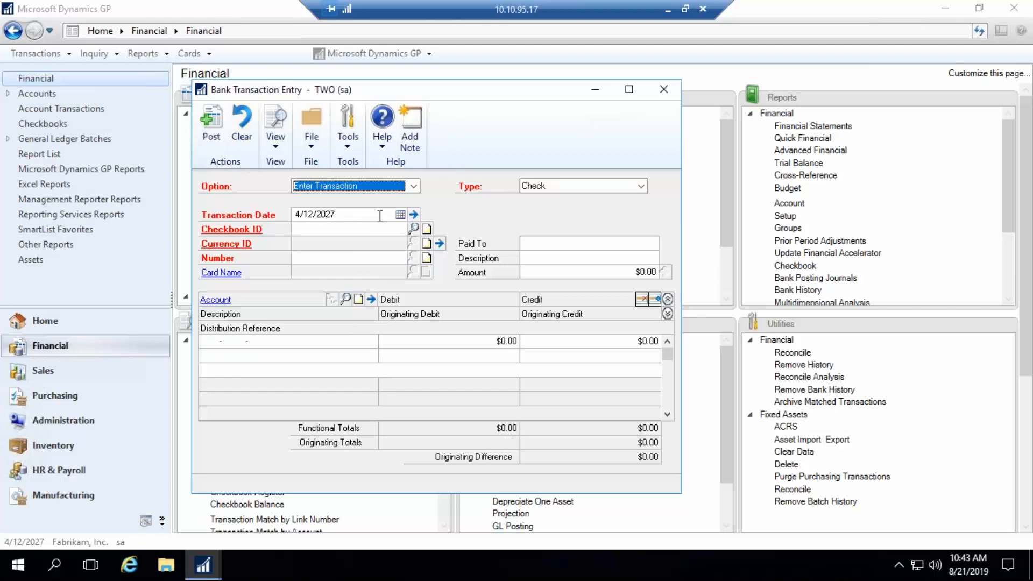
click(413, 228)
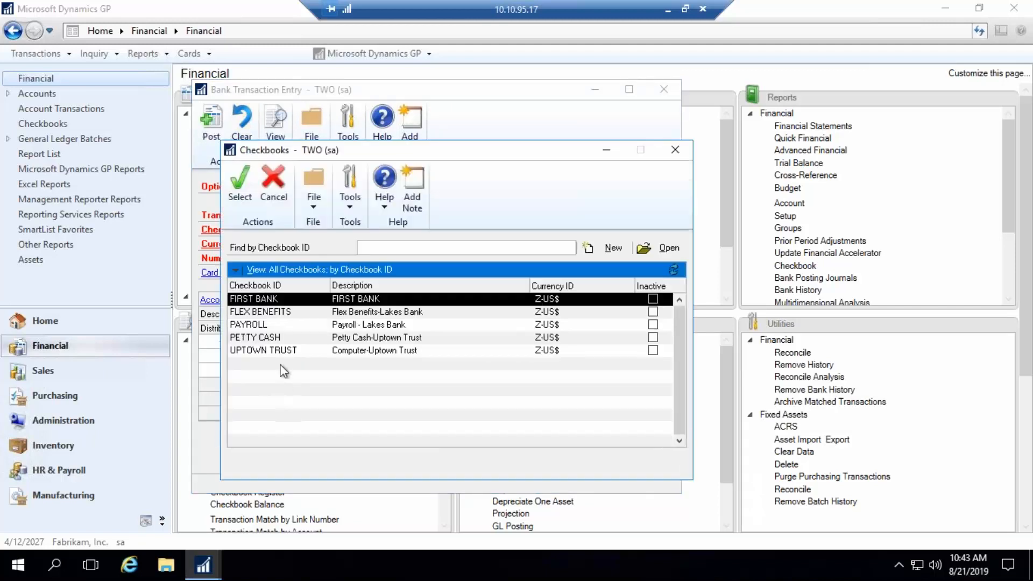
double_click(281, 351)
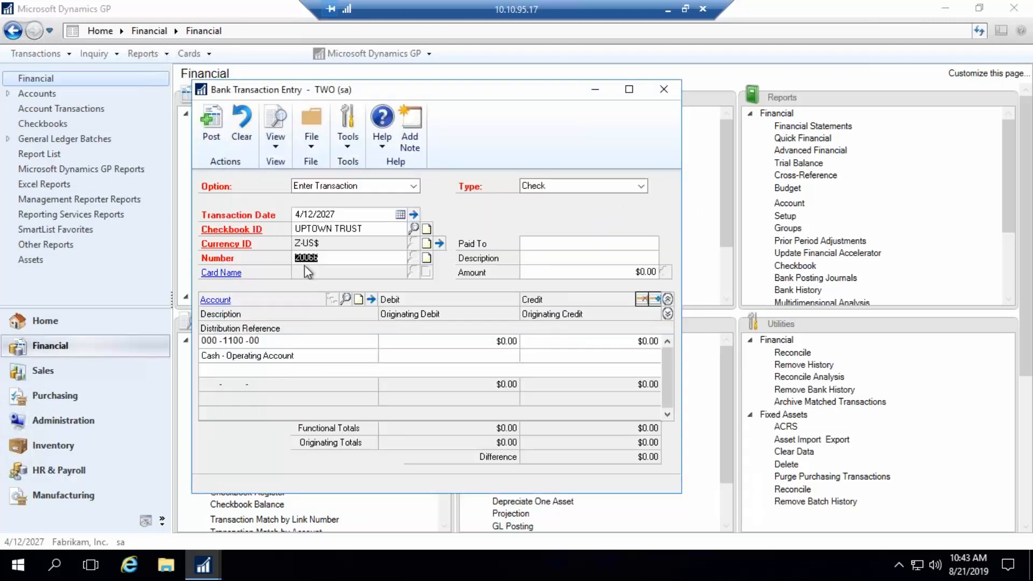
click(248, 143)
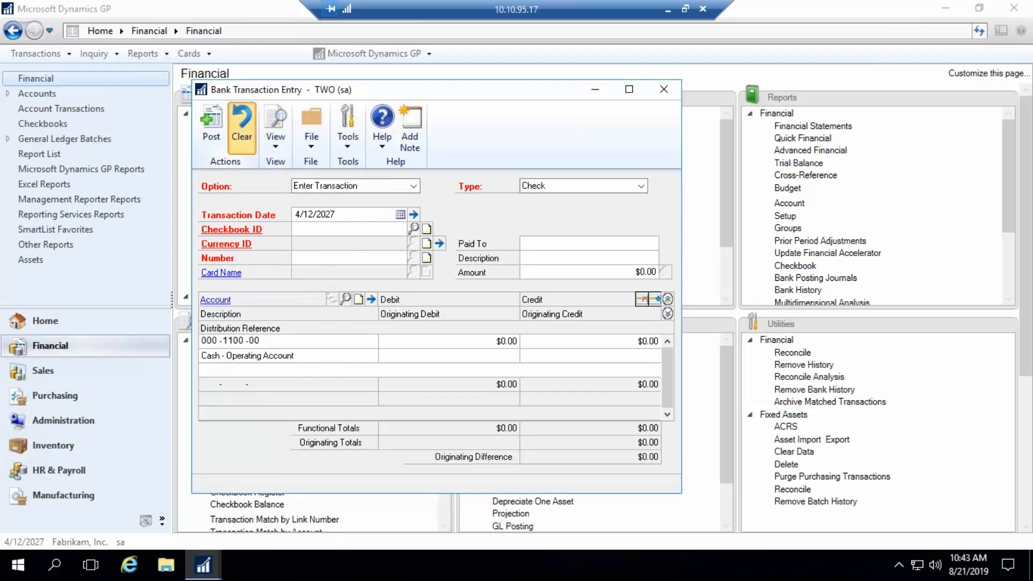
- Set the bank entry option to Void Transaction and select the UPTOWN TRUST checkbook
click(413, 187)
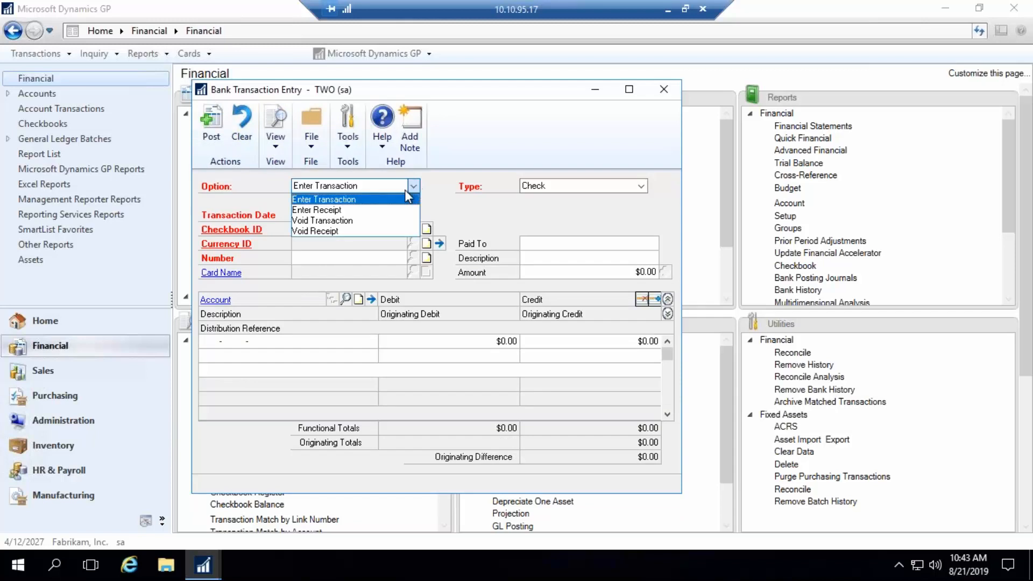
click(336, 217)
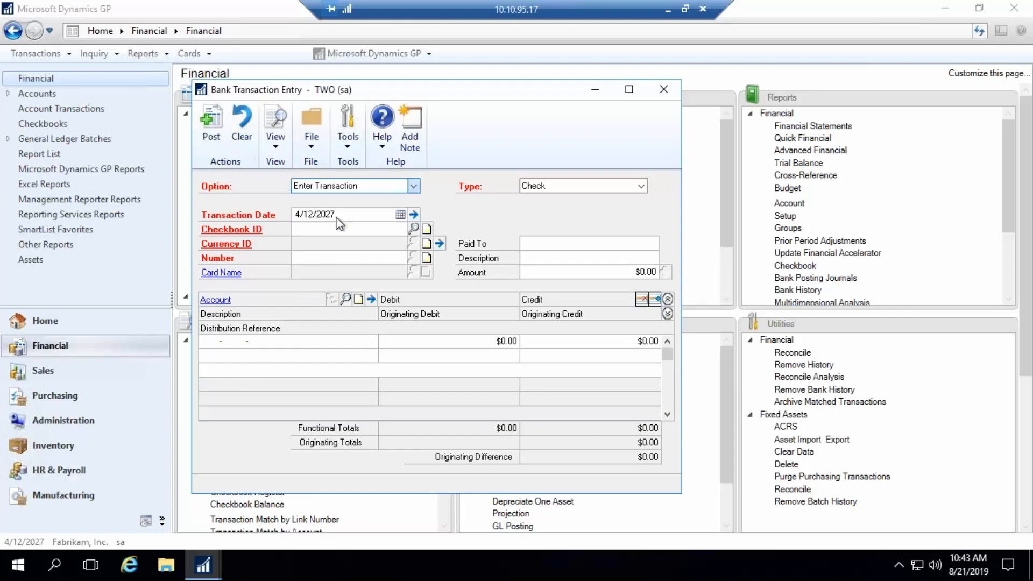
click(413, 228)
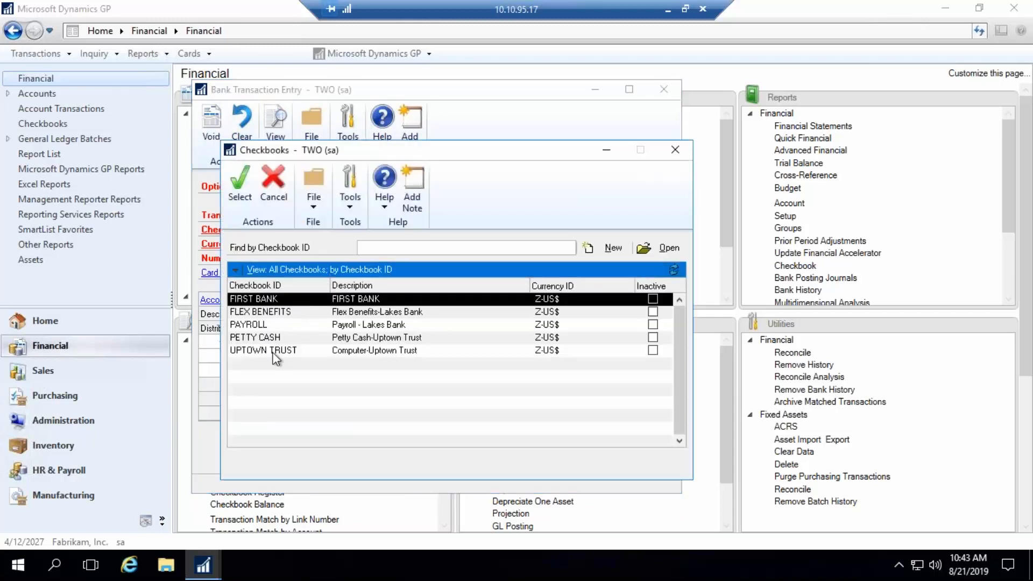
click(280, 351)
double_click(290, 350)
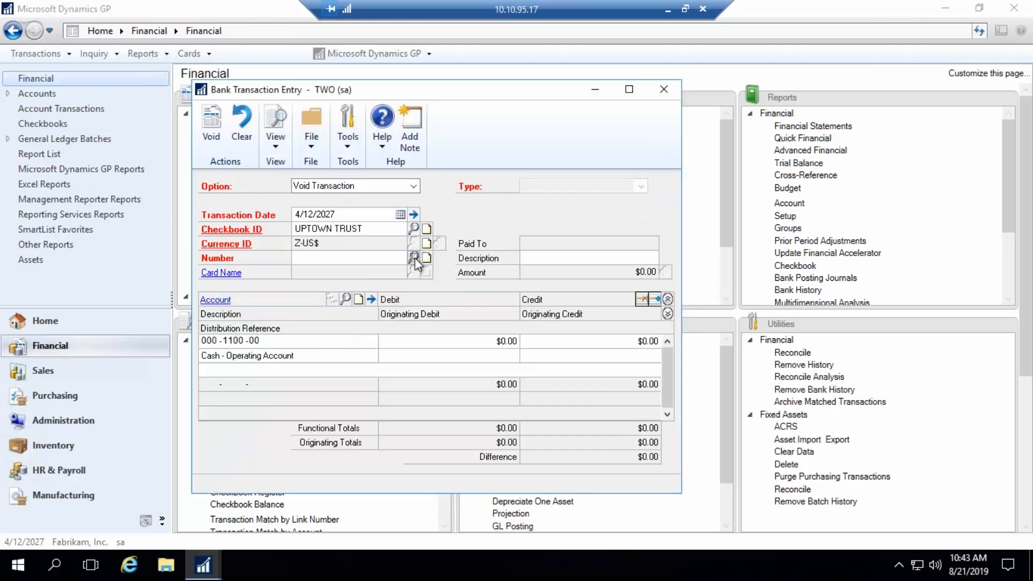
- Load check 10503 dated 1/31/2024 for voiding, and minimize the remote session to return to the PowerPoint presentation
click(415, 257)
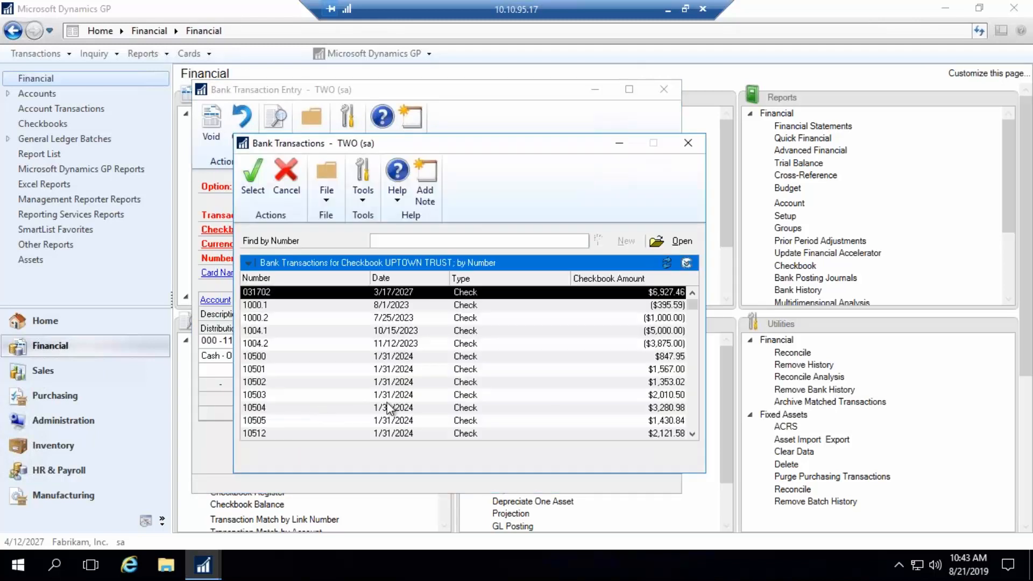
double_click(387, 395)
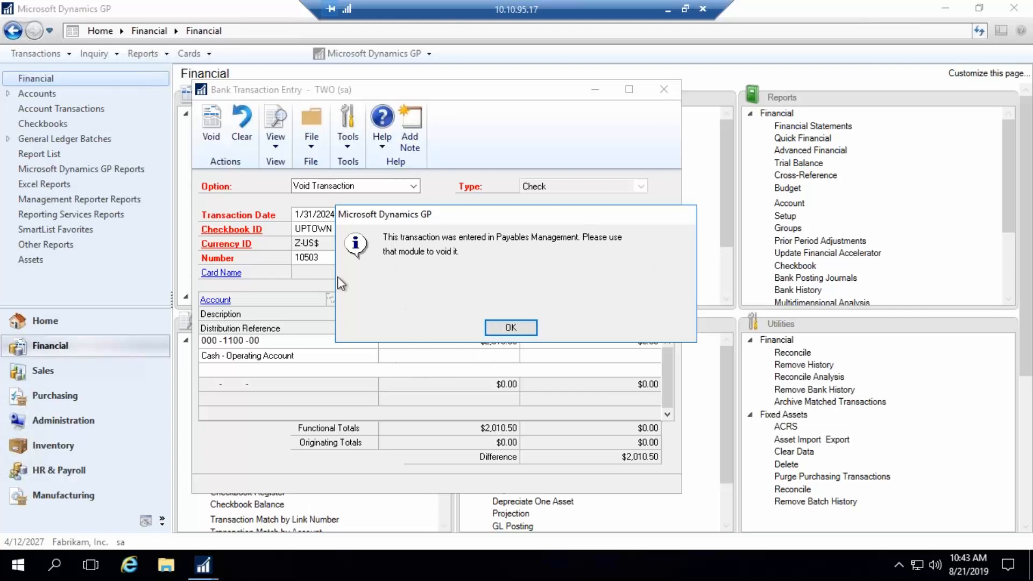
click(509, 327)
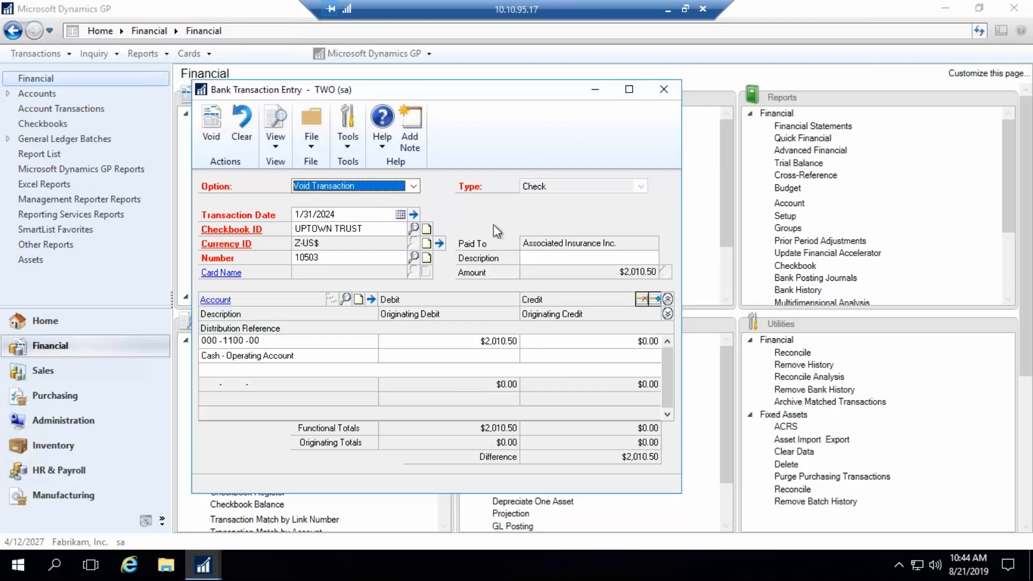
click(667, 10)
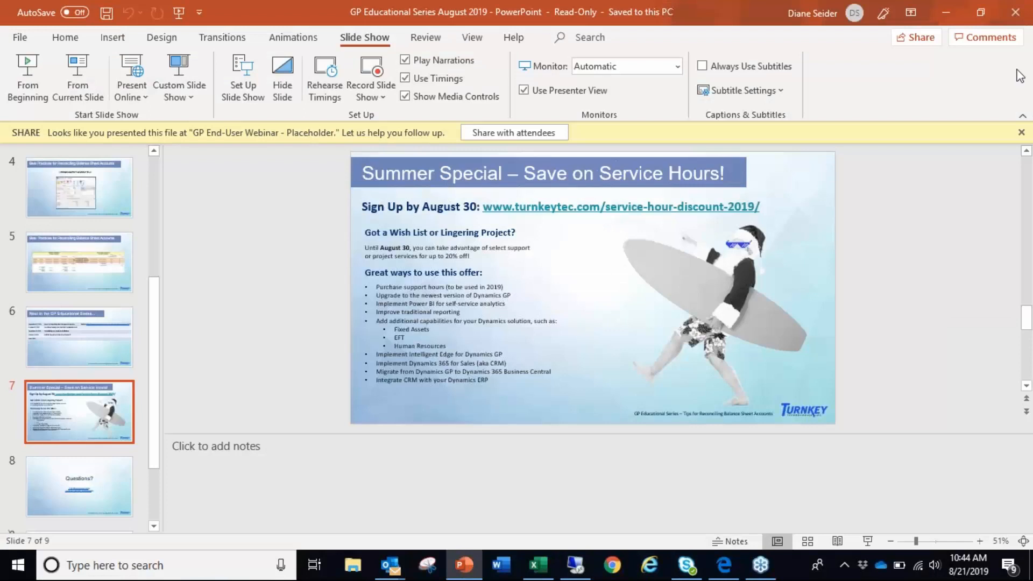